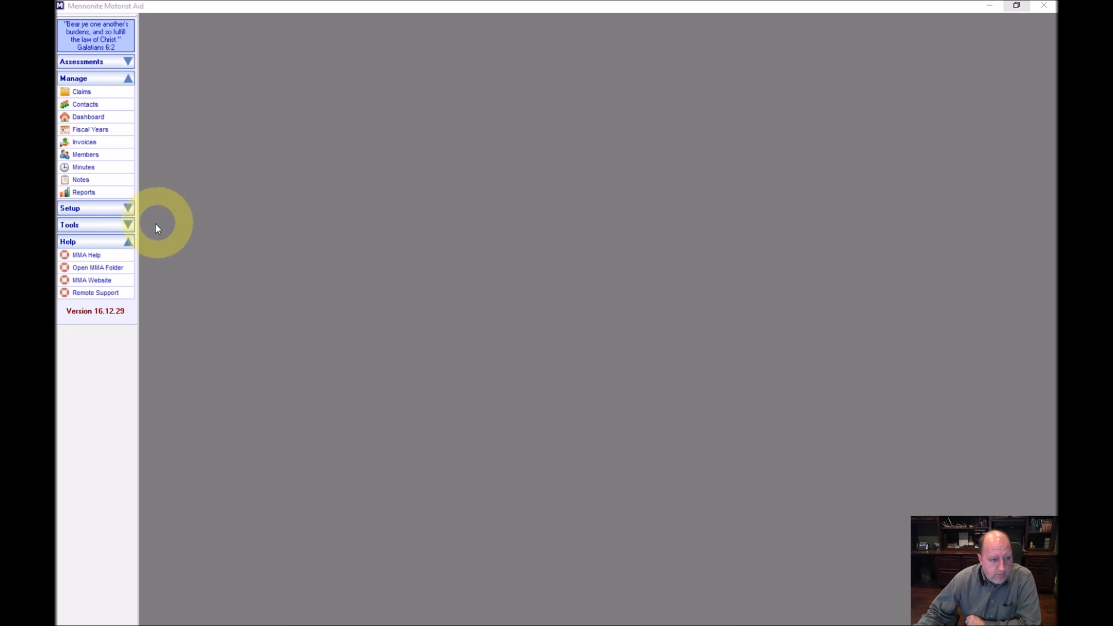
Replace the 'Your Church Name' placeholder in the Church value list with 'Grand Lake Mennonite' and save
left_click(129, 211)
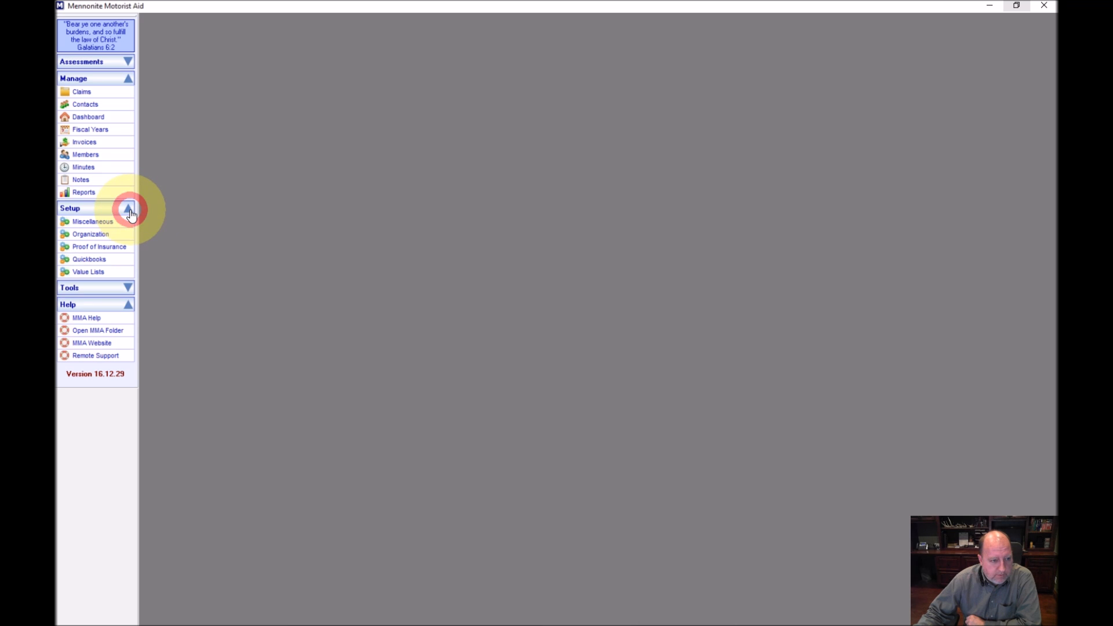
left_click(86, 274)
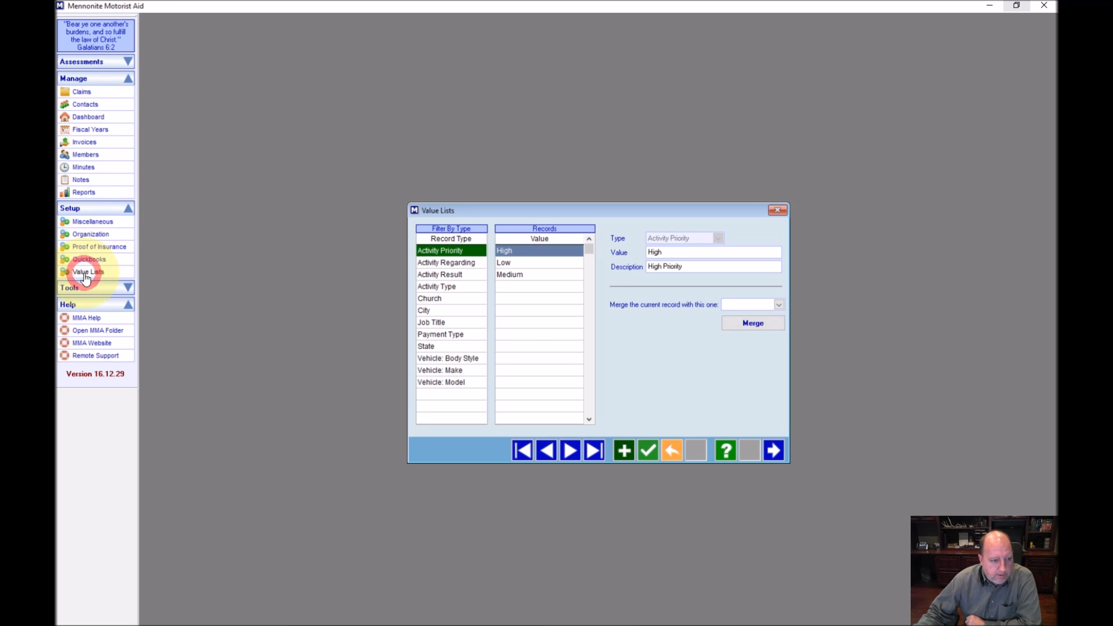
left_click(452, 302)
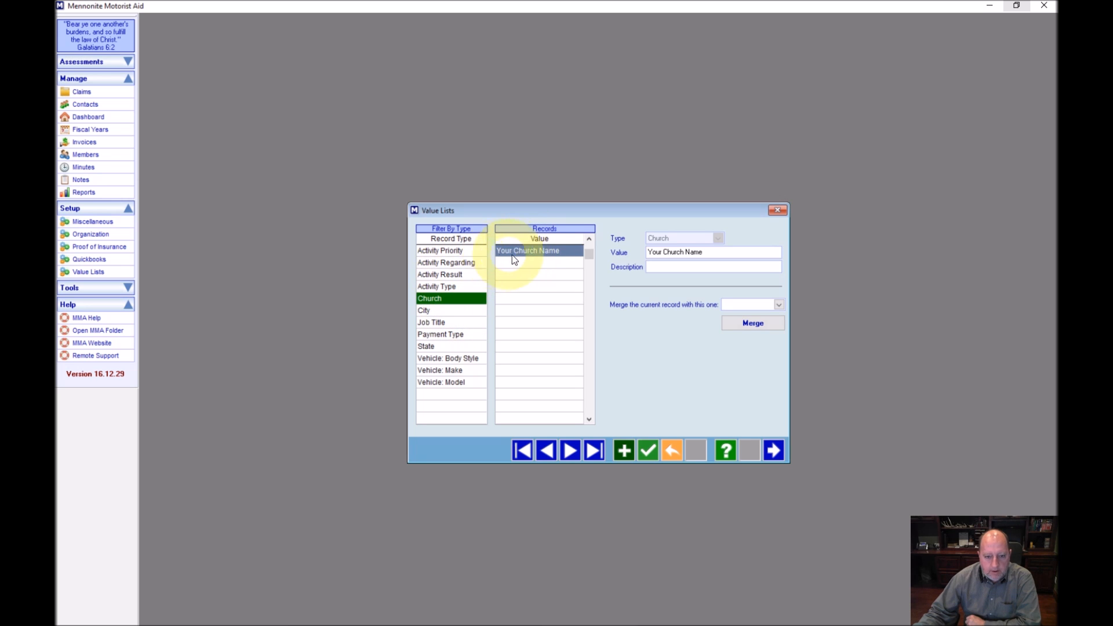
left_click(703, 252)
left_click_drag(703, 252, 641, 254)
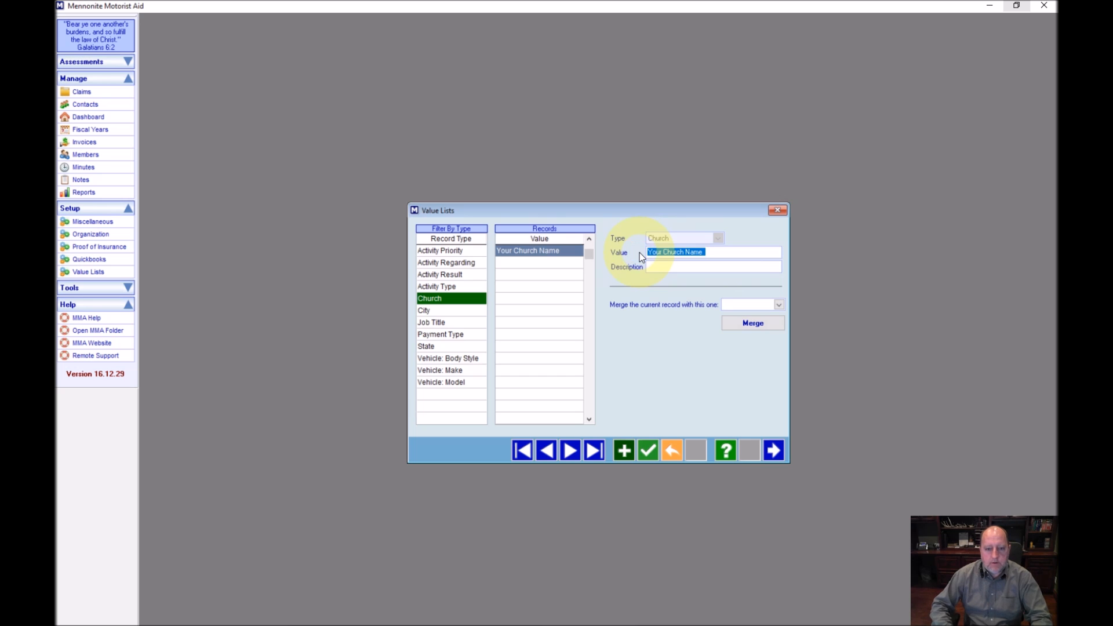
key("BackSpace")
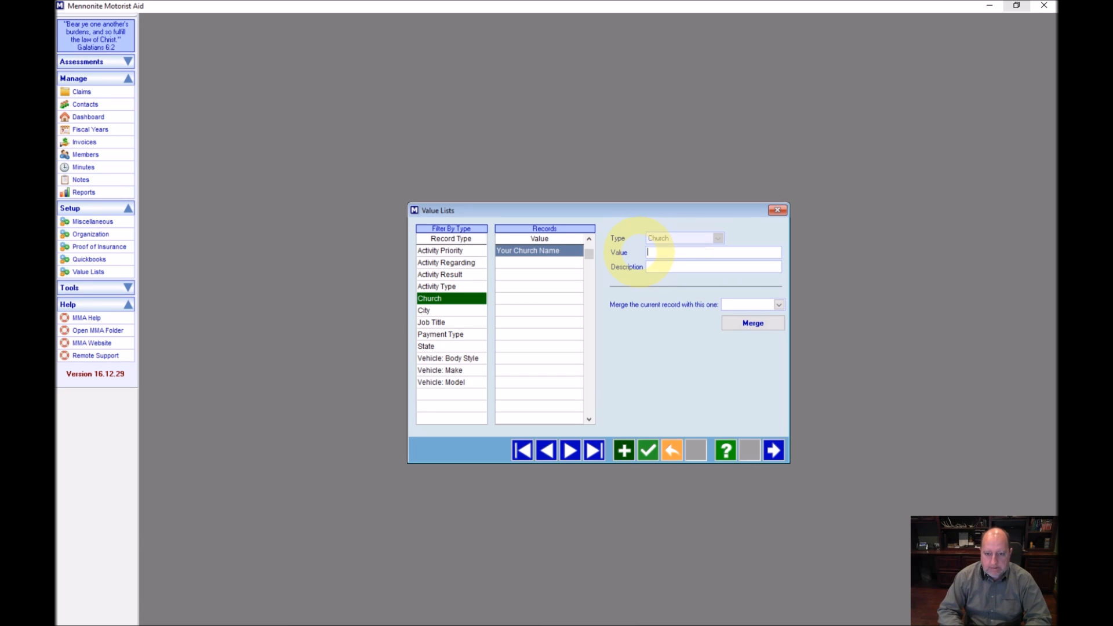
type("Grand Lake Mer")
type("nonite")
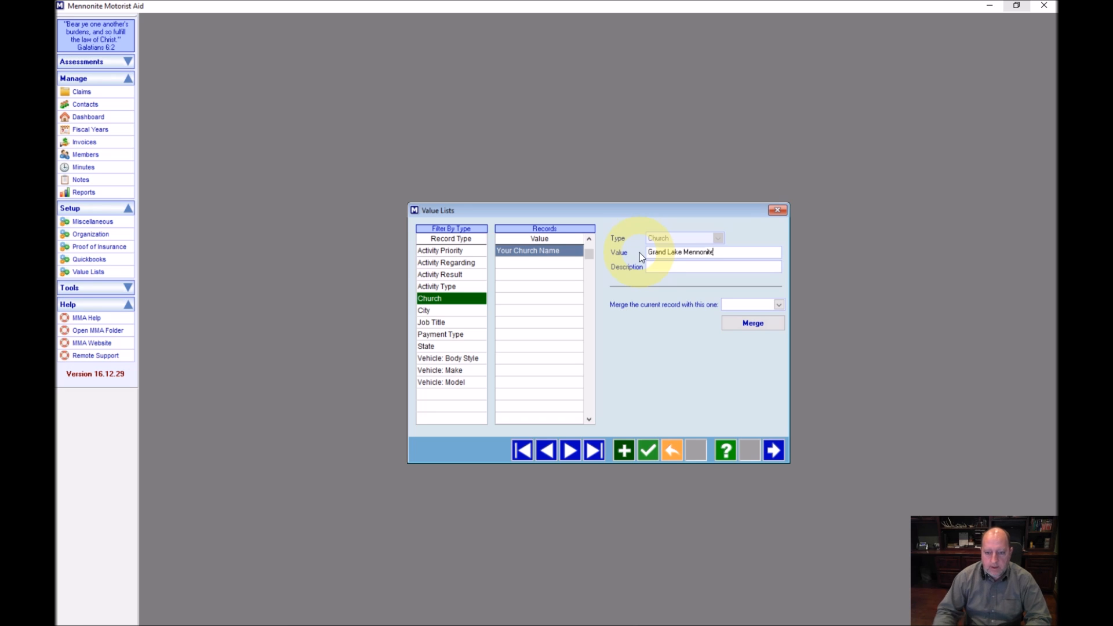
key("Tab")
left_click(648, 450)
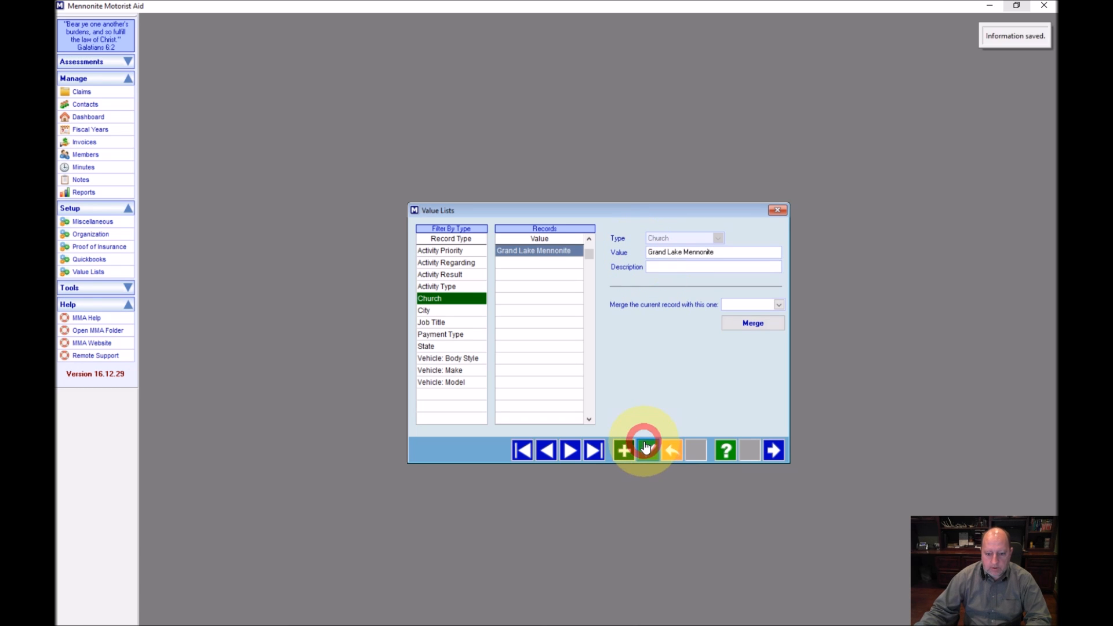
Overwrite the 'Your City Name' placeholder in the City value list with 'Fairland' and save
left_click(436, 312)
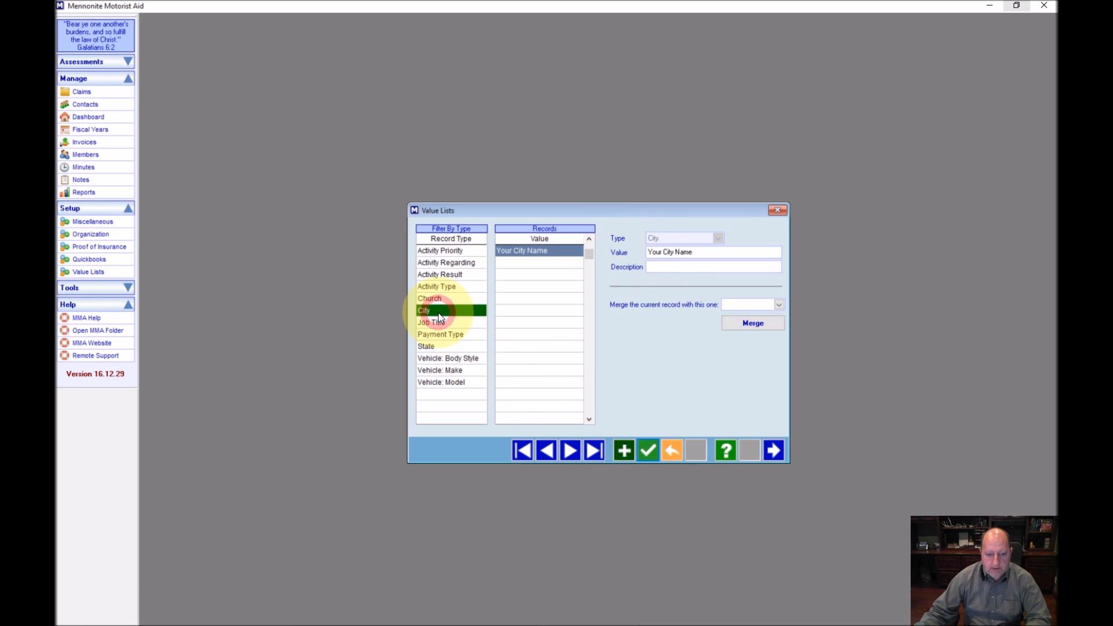
left_click(665, 250)
left_click_drag(692, 252, 644, 253)
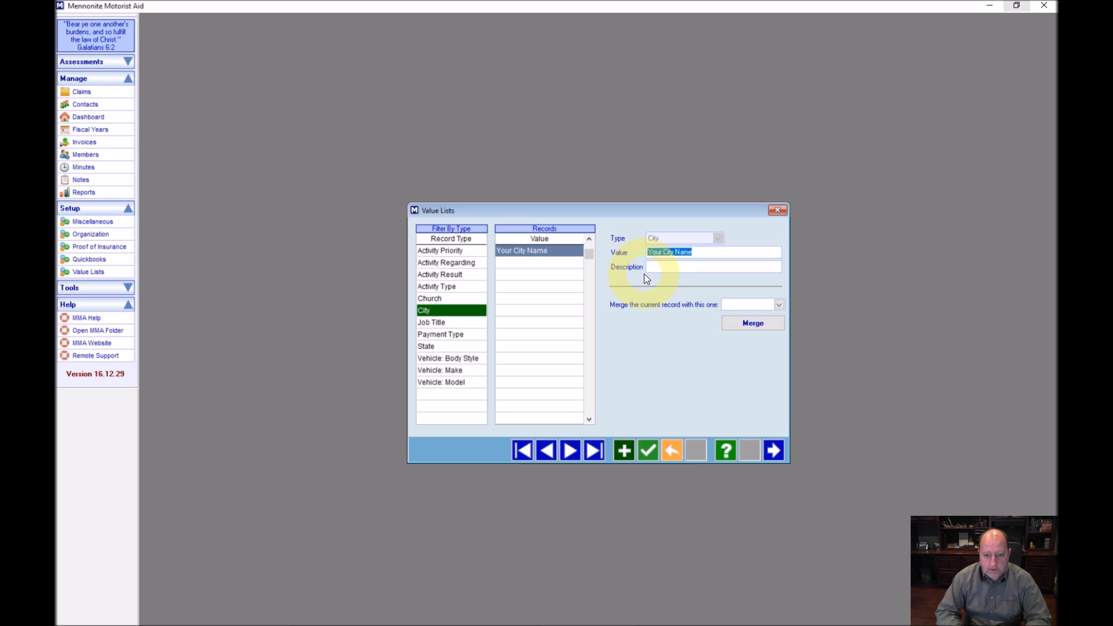
type("Fairland")
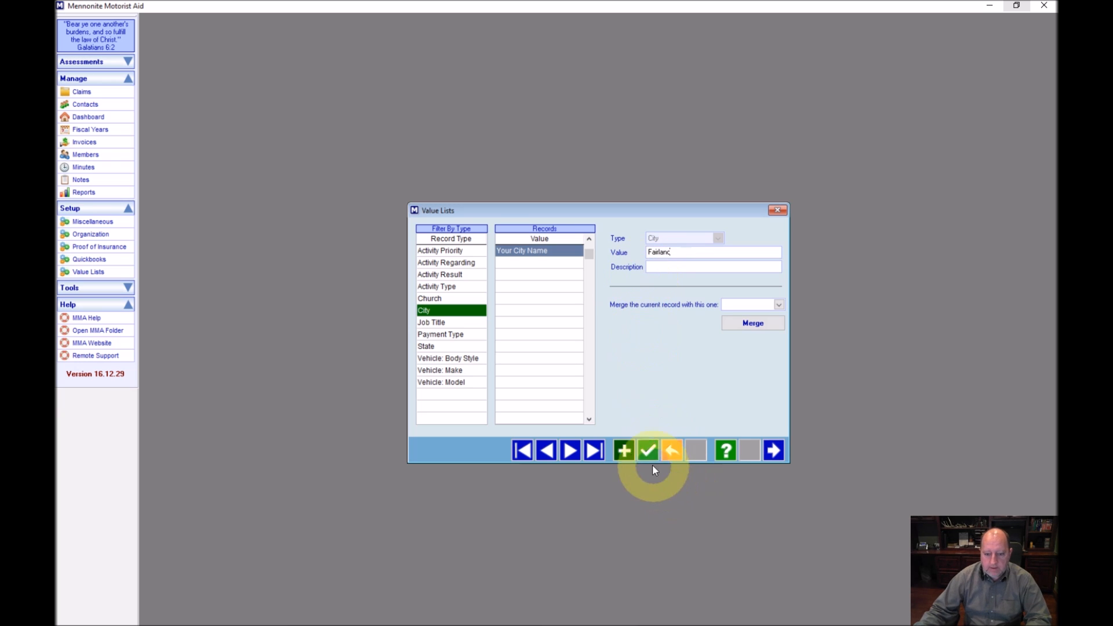
left_click(647, 450)
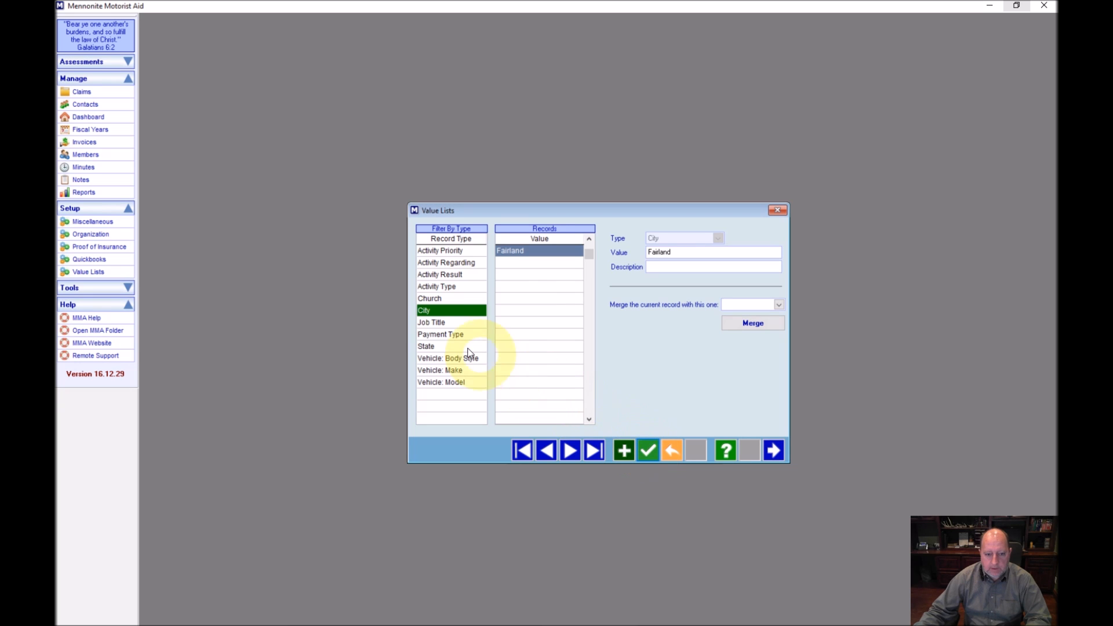
Look over the Vehicle Body Style, Make and Model lists, then exit the Value Lists editor
left_click(433, 359)
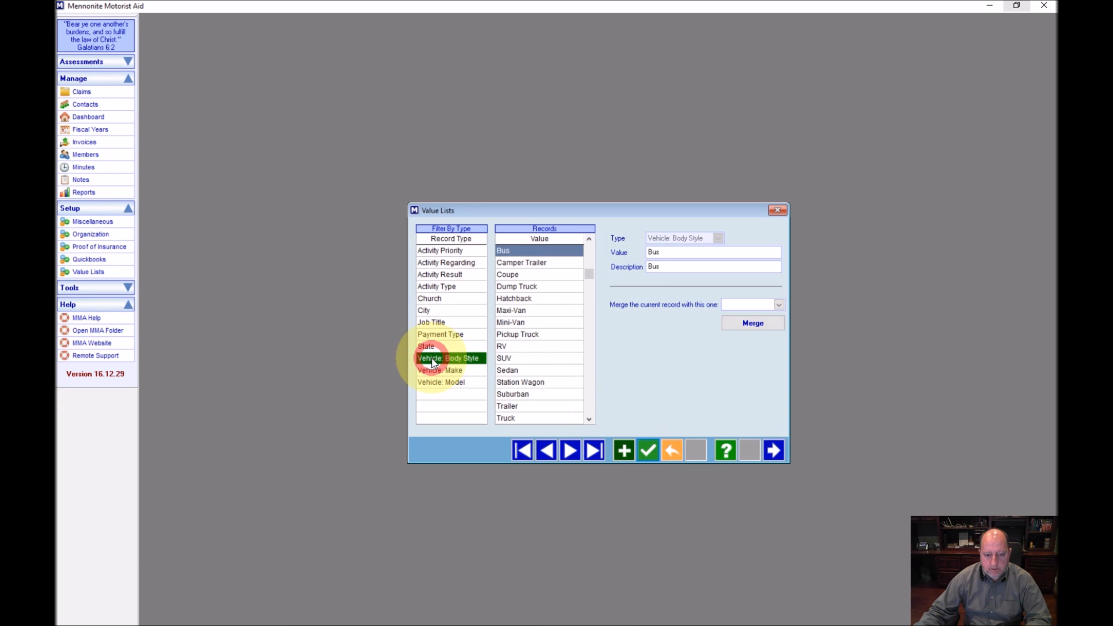
left_click(437, 369)
left_click(441, 361)
left_click(442, 369)
left_click(441, 383)
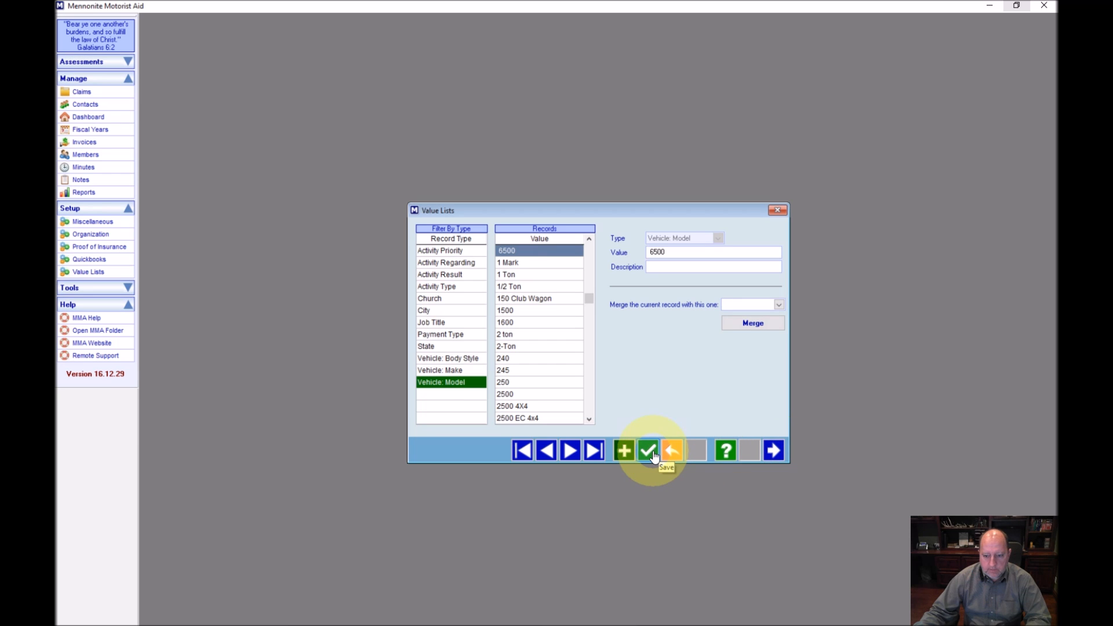
left_click(771, 448)
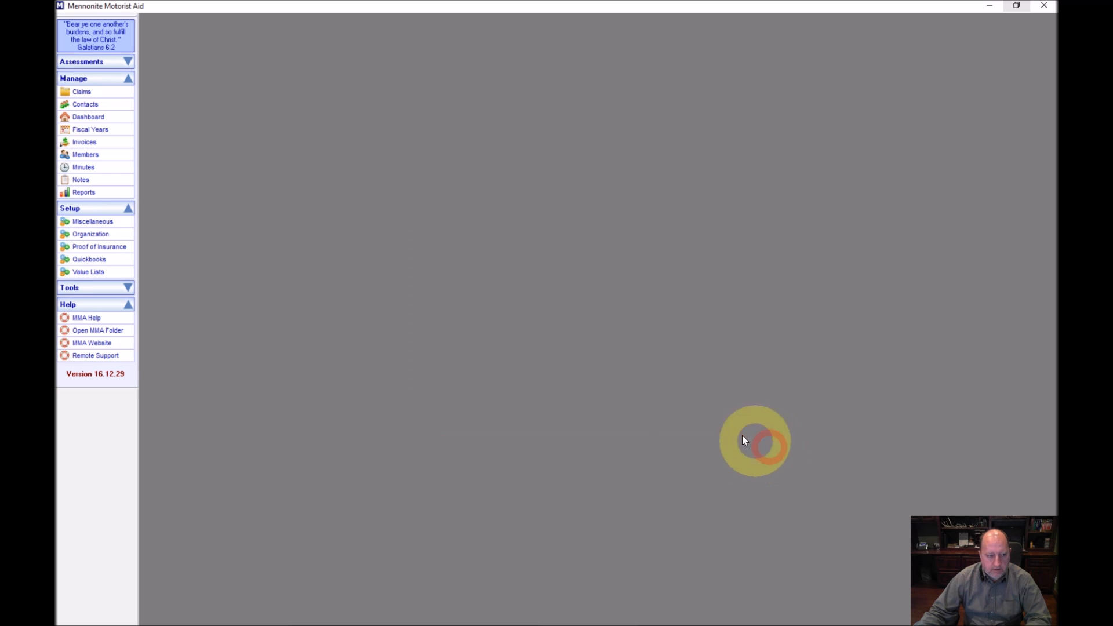
Change the organization name in Organization setup to 'MMA of Oklahoma'
left_click(88, 238)
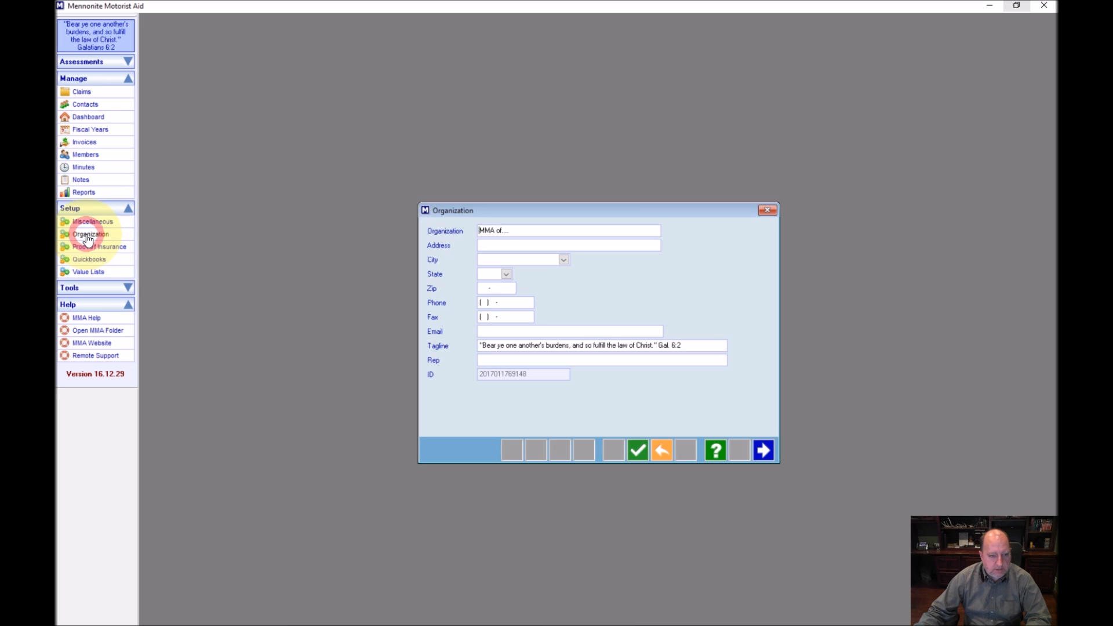
left_click(542, 232)
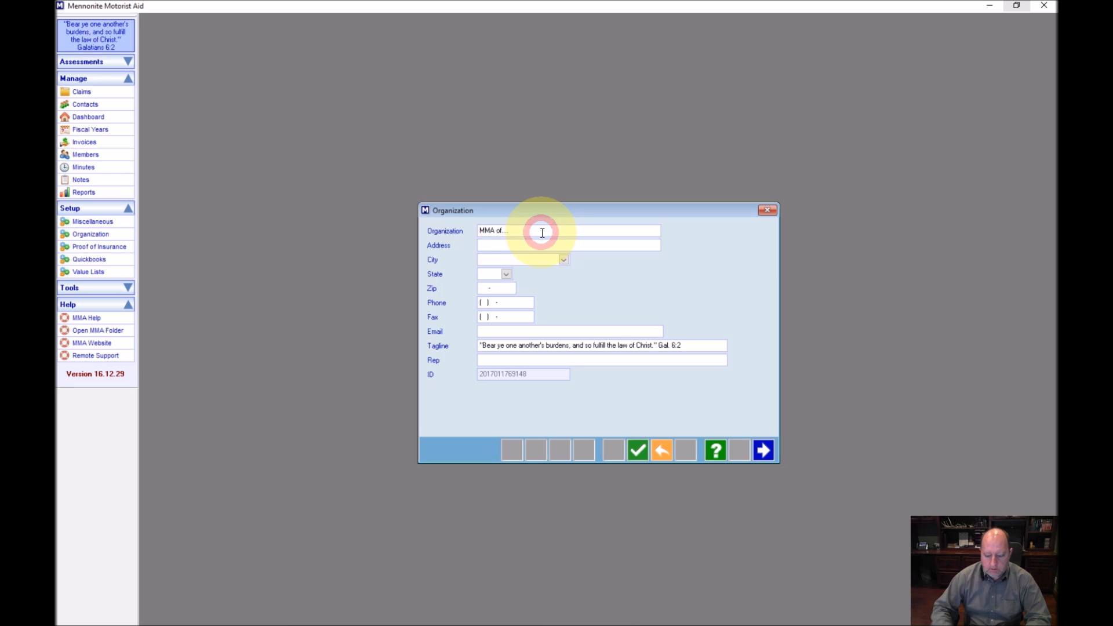
key("BackSpace")
key("BackSpace")
key("BackSpace")
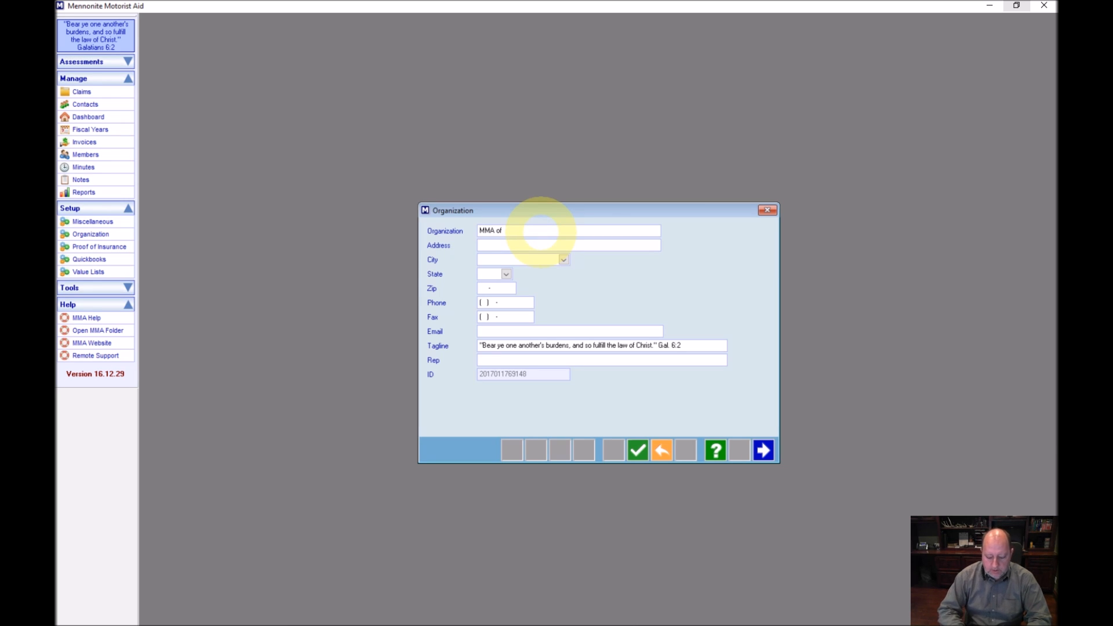
type("OH")
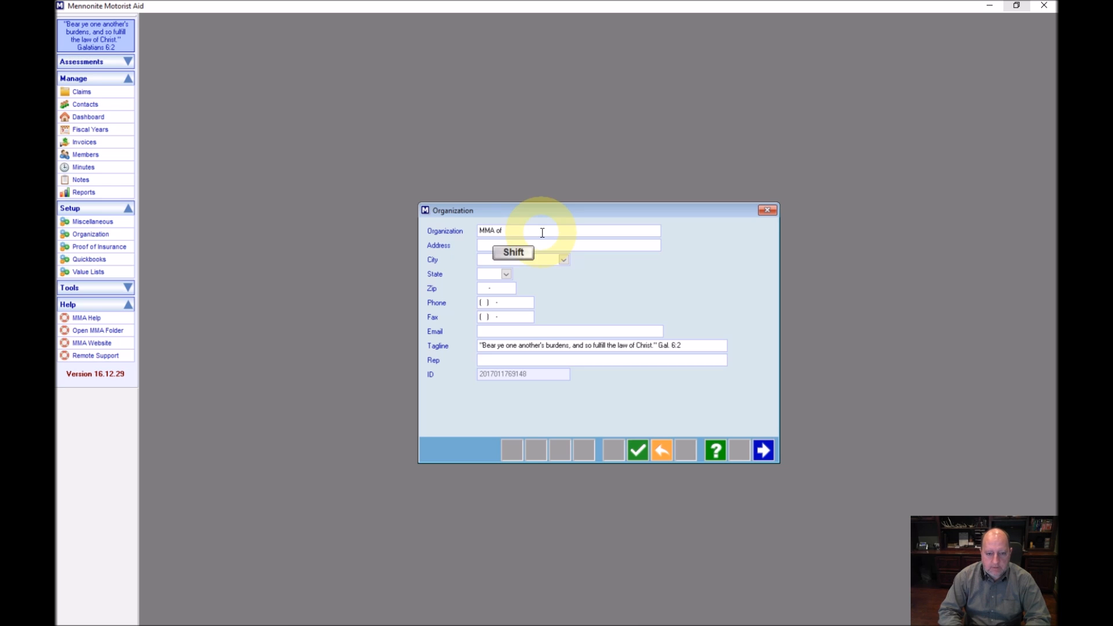
type("lahoma")
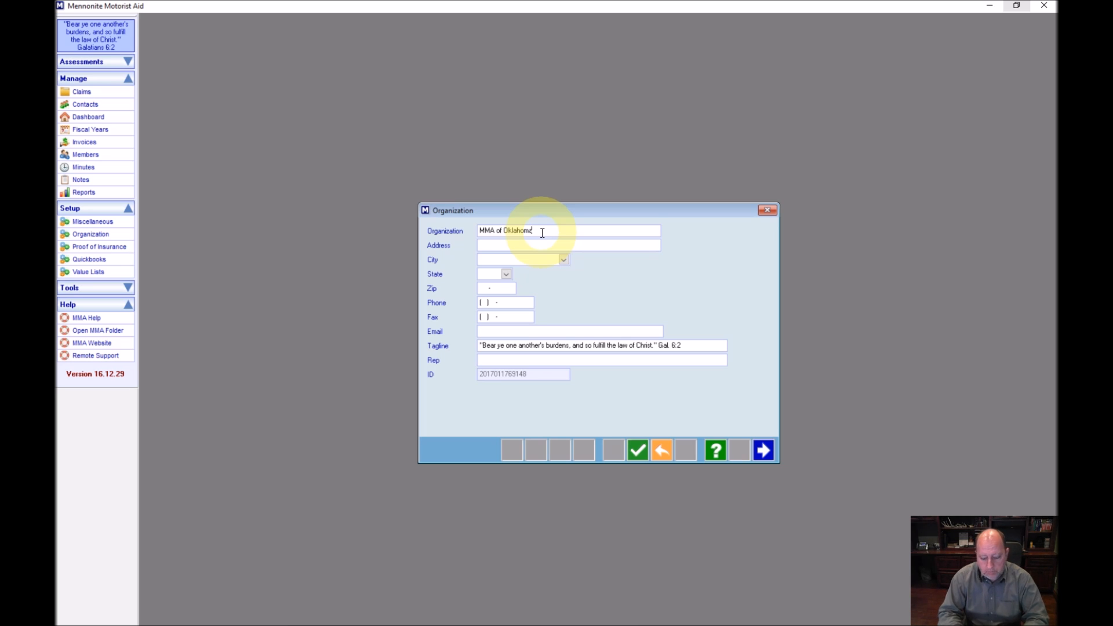
Enter the organization's street address, correcting its spelling
key("Tab")
type("12")
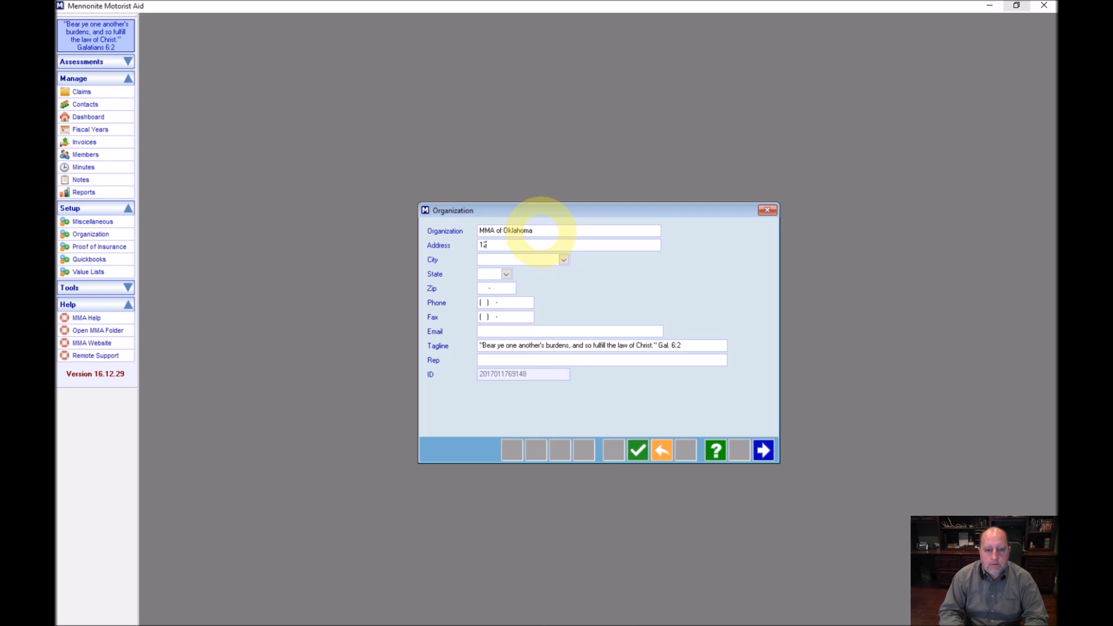
type("3 S.")
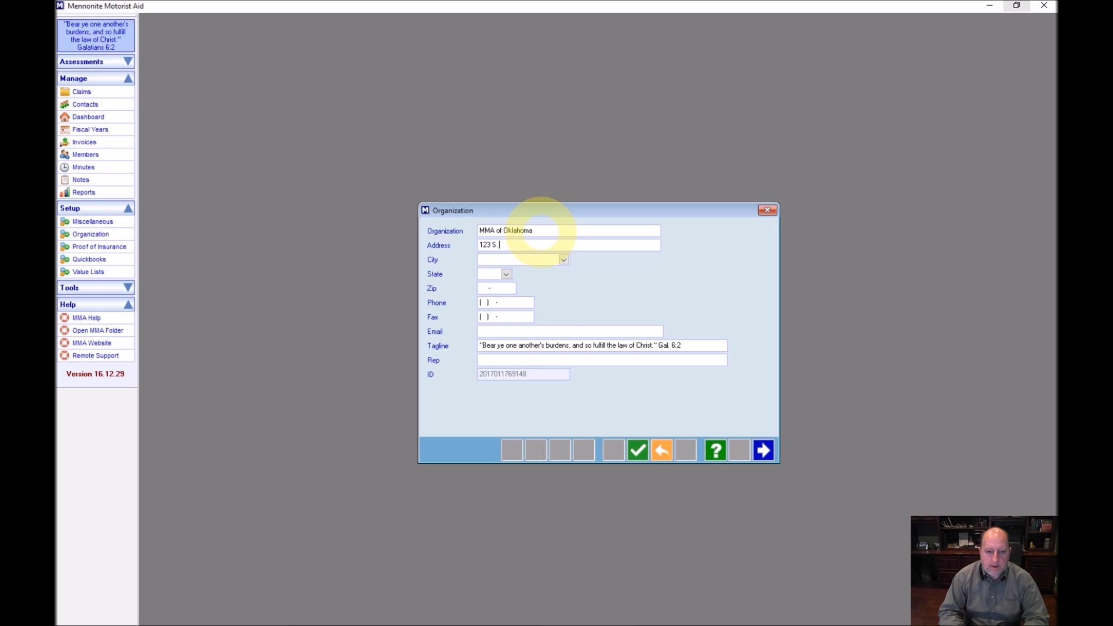
key("BackSpace")
type("omewher Rd")
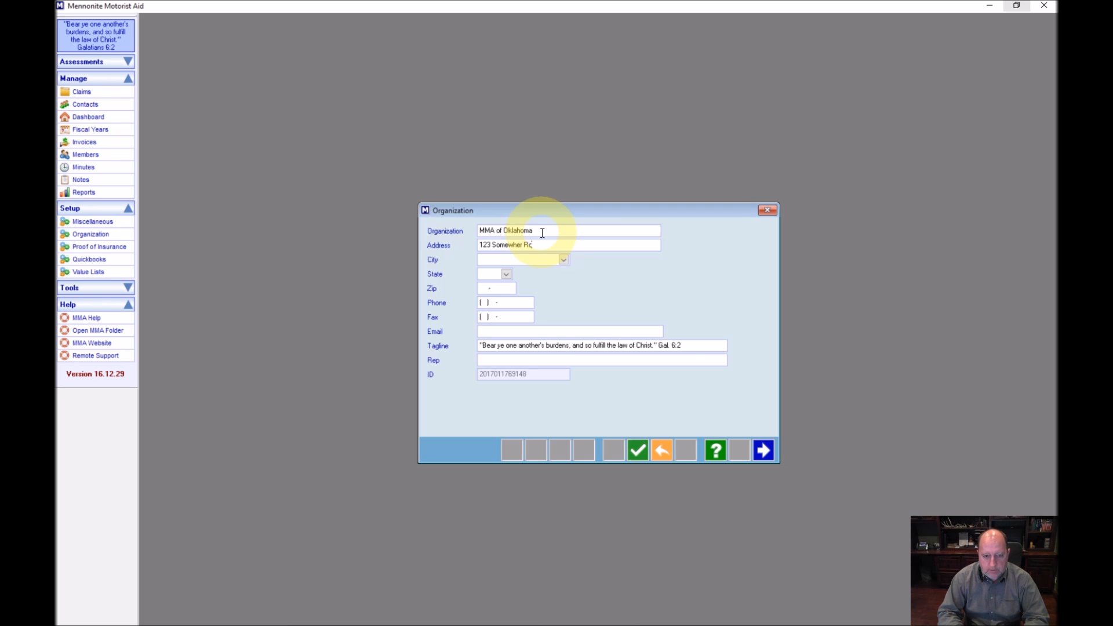
key("Tab")
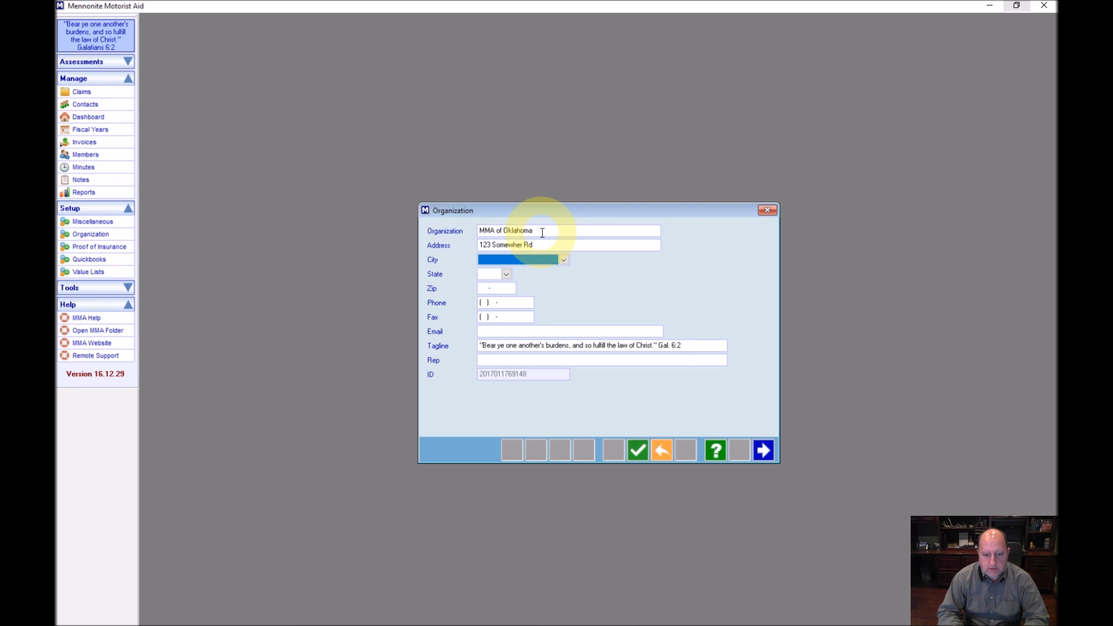
key("shift+Tab")
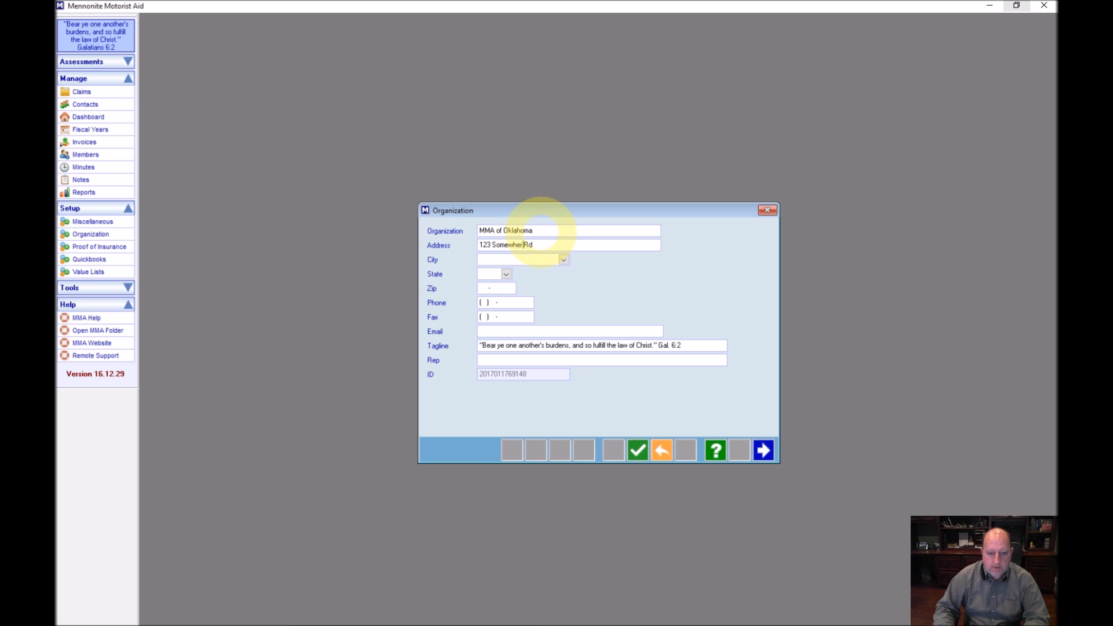
type("re")
key("Tab")
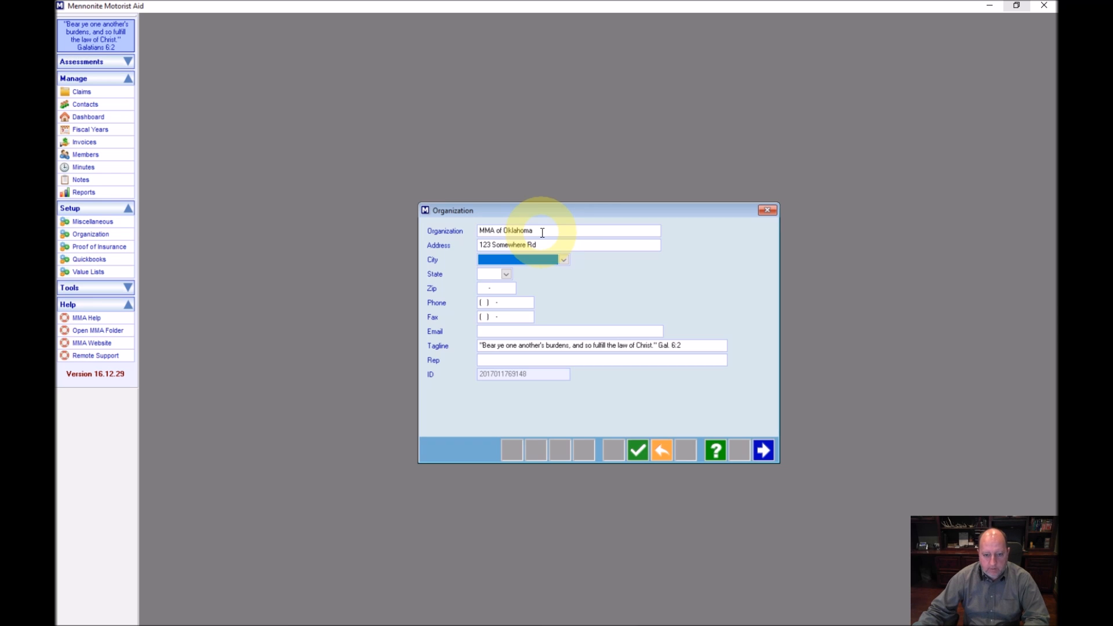
Choose Fairland as the organization's city
left_click(563, 260)
left_click(565, 259)
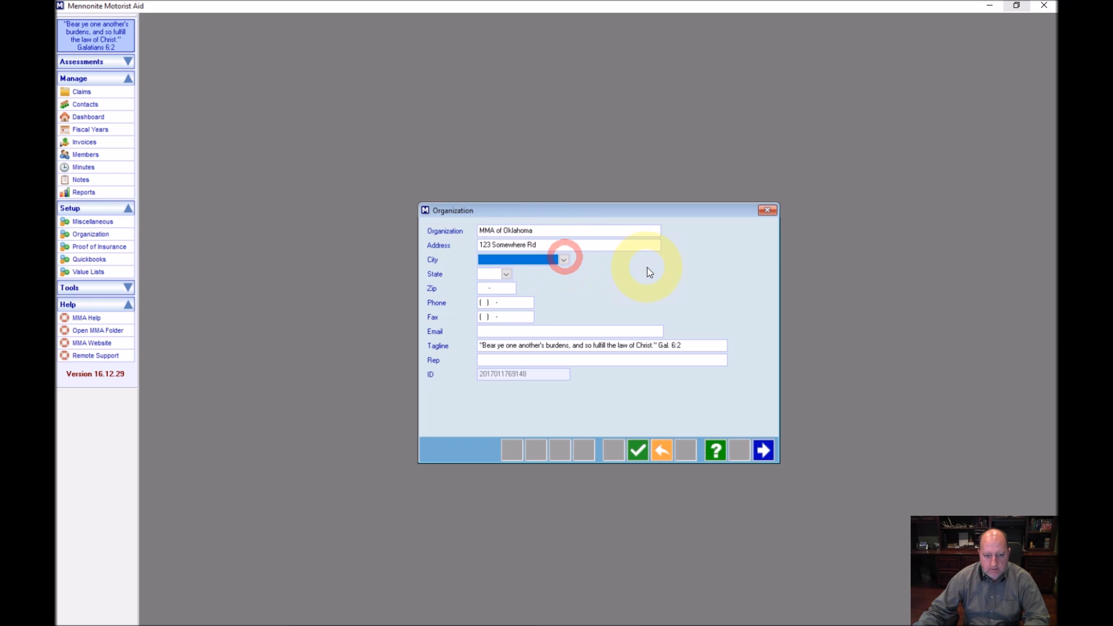
key("F4")
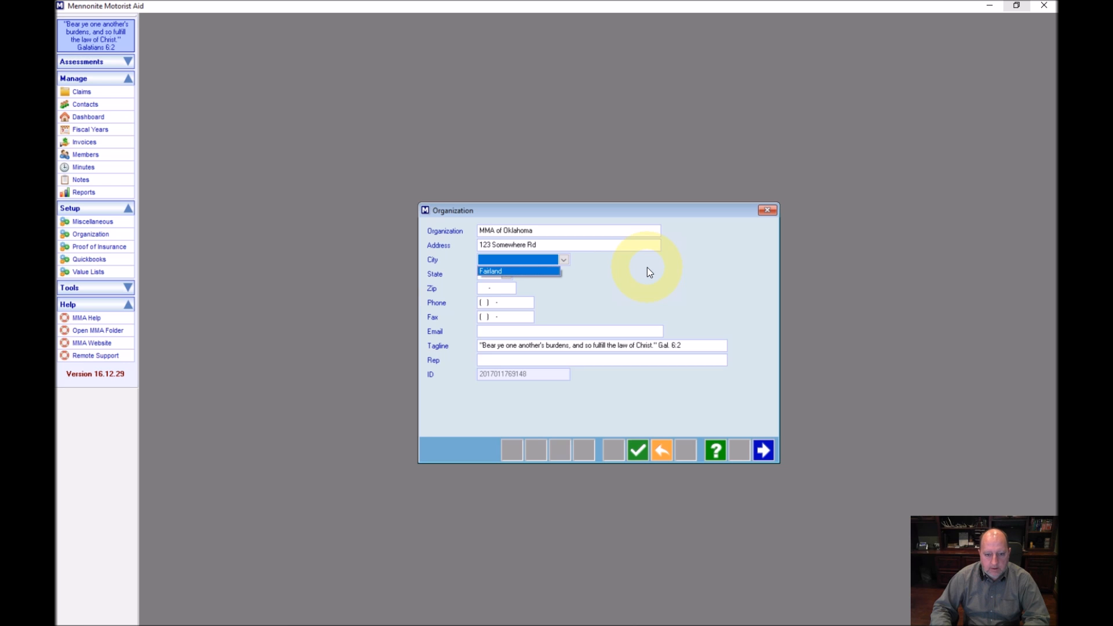
key("Return")
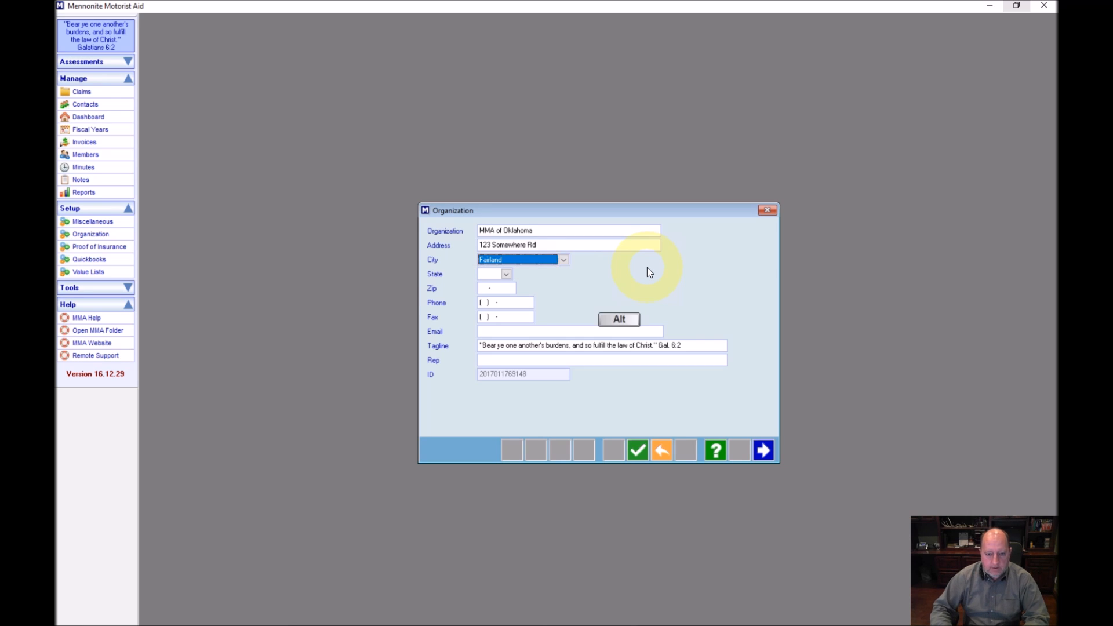
key("alt+Down")
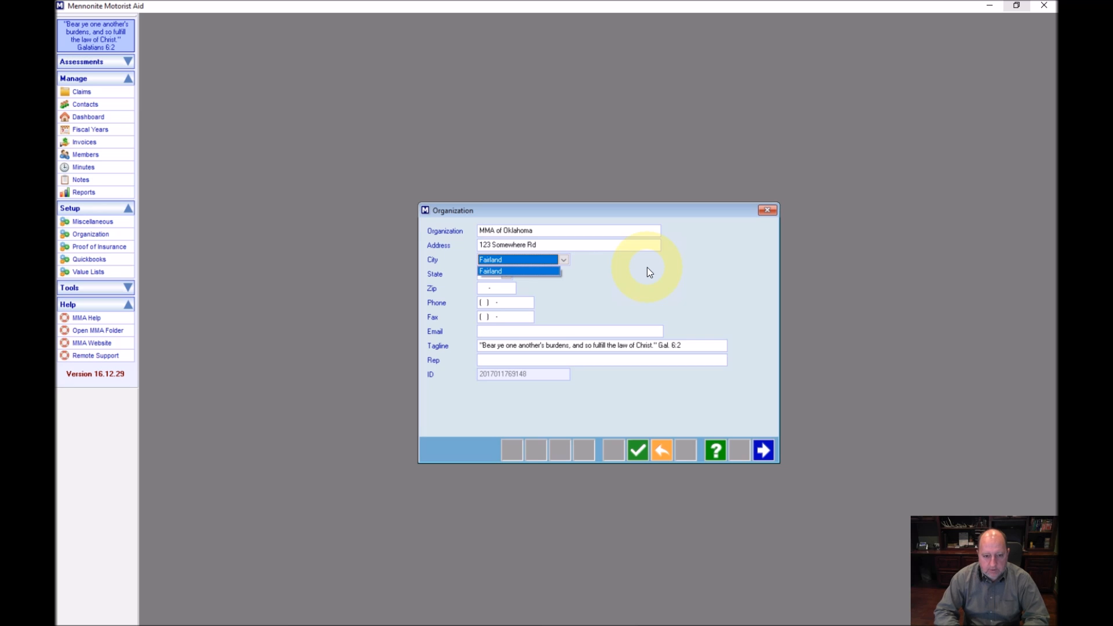
key("Tab")
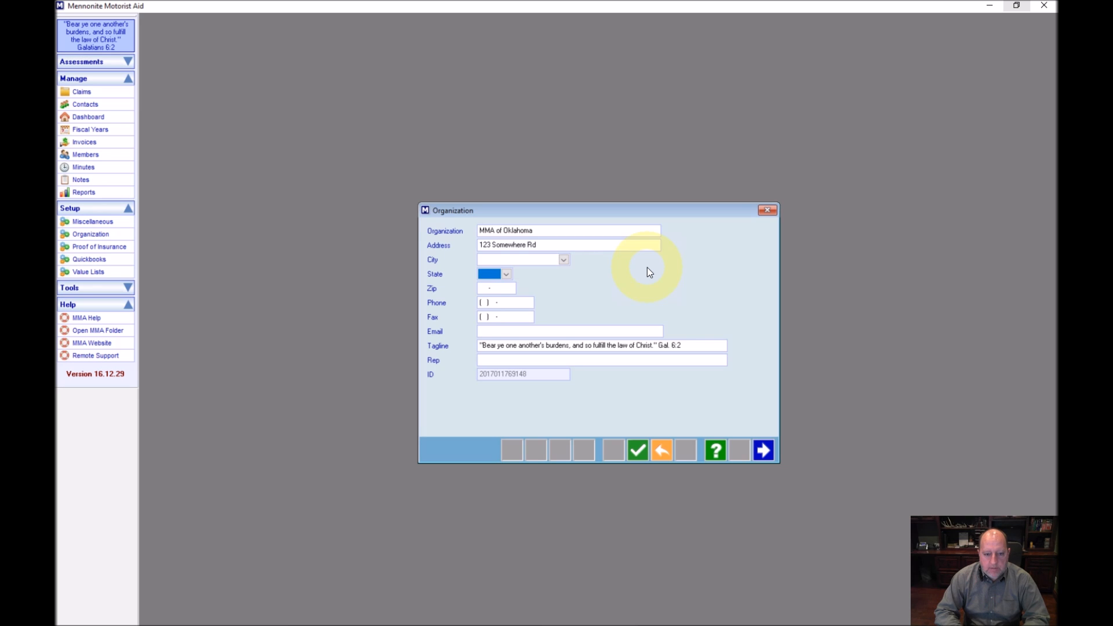
key("shift+Tab")
type("F")
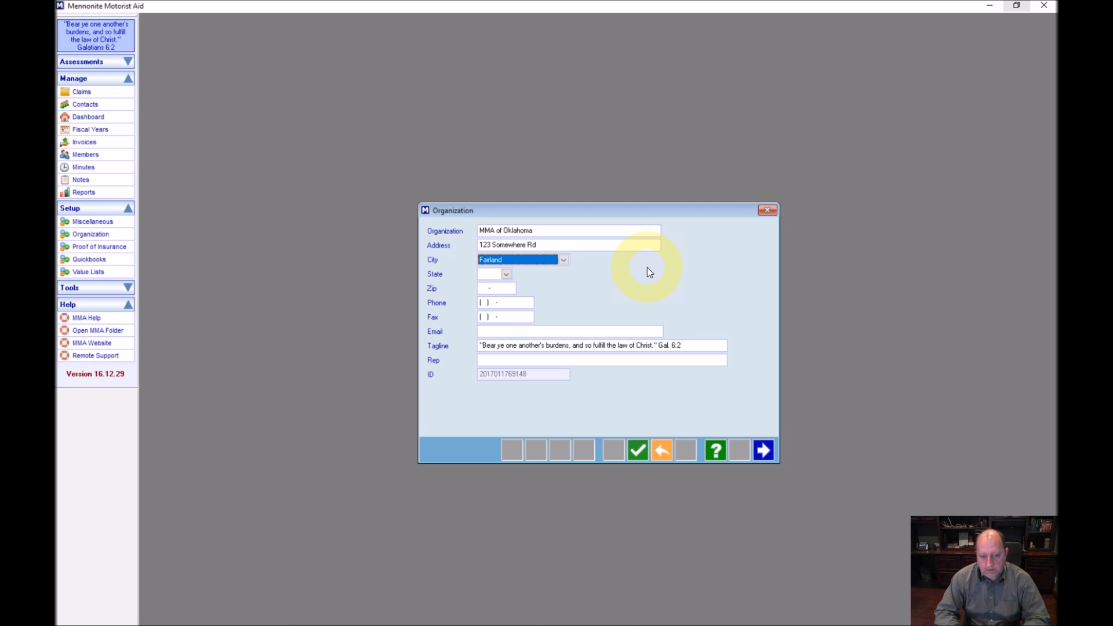
key("Tab")
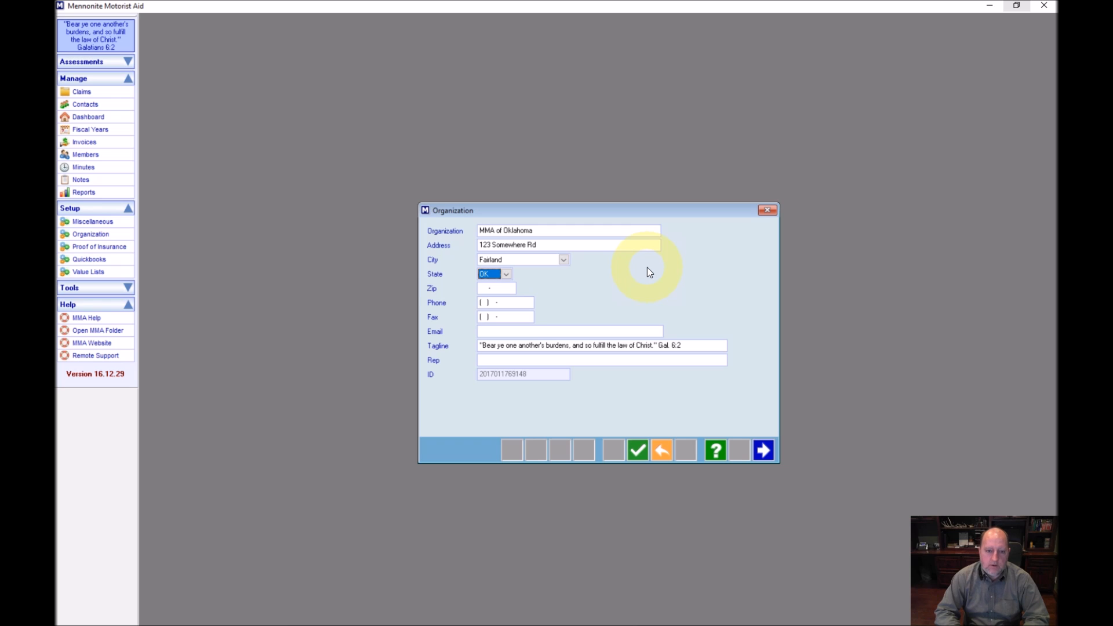
Set state to OK, fill in the zip code, phone, e-mail and representative name, and save
key("Tab")
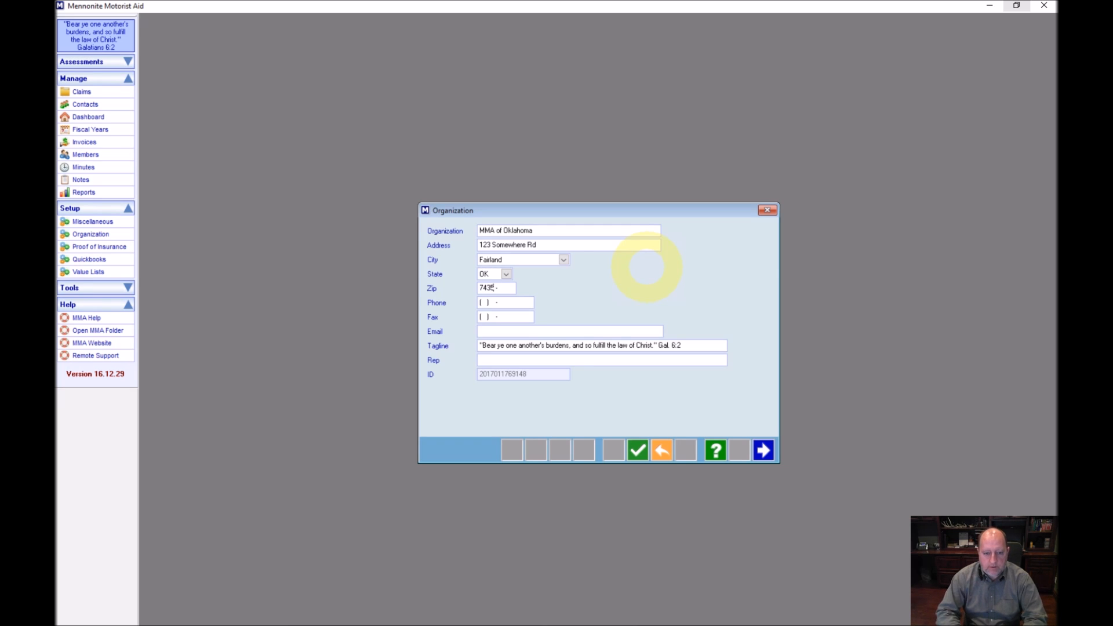
key("Tab")
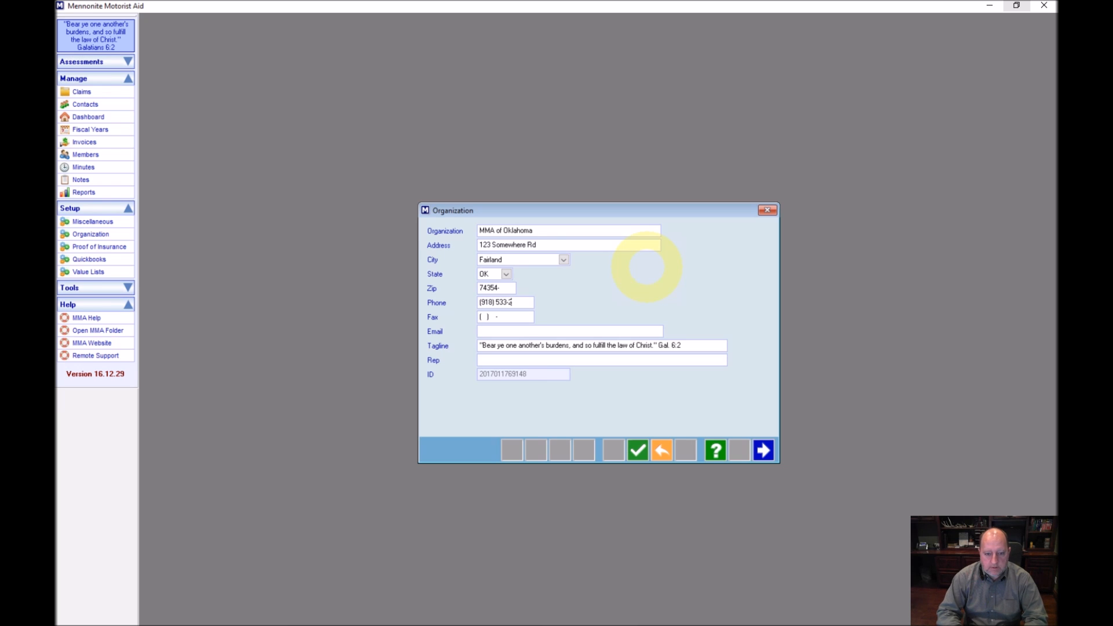
key("Tab")
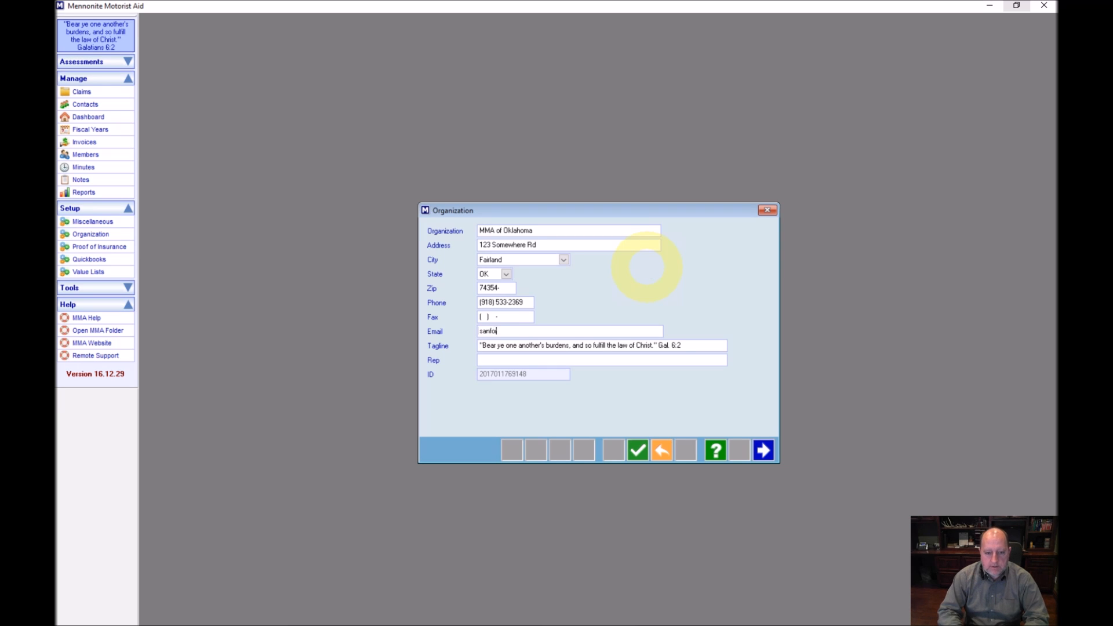
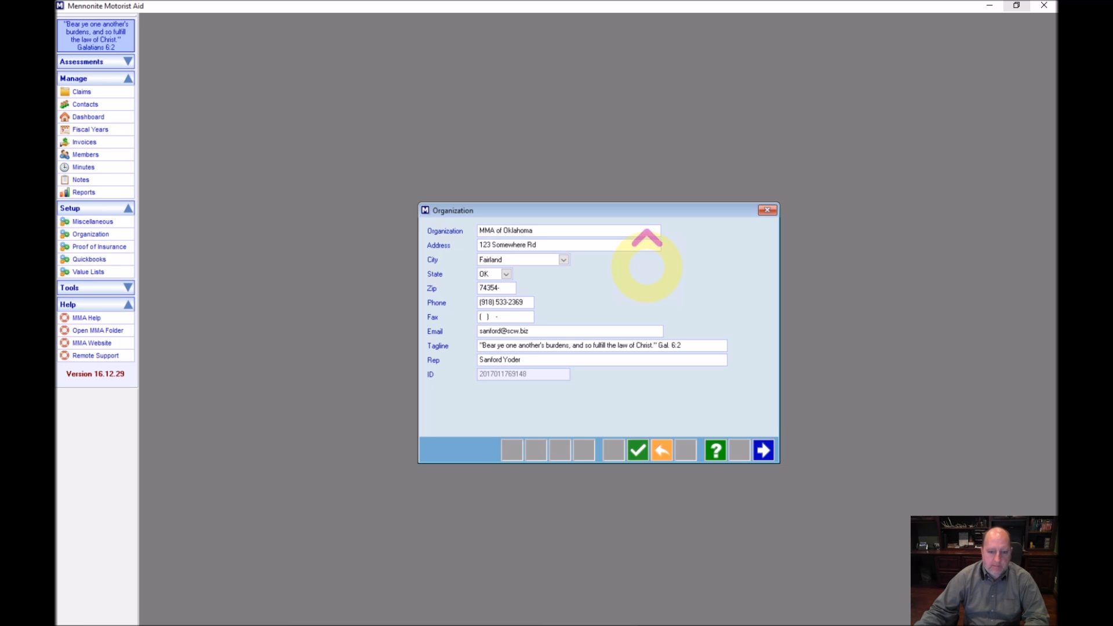
left_click(635, 451)
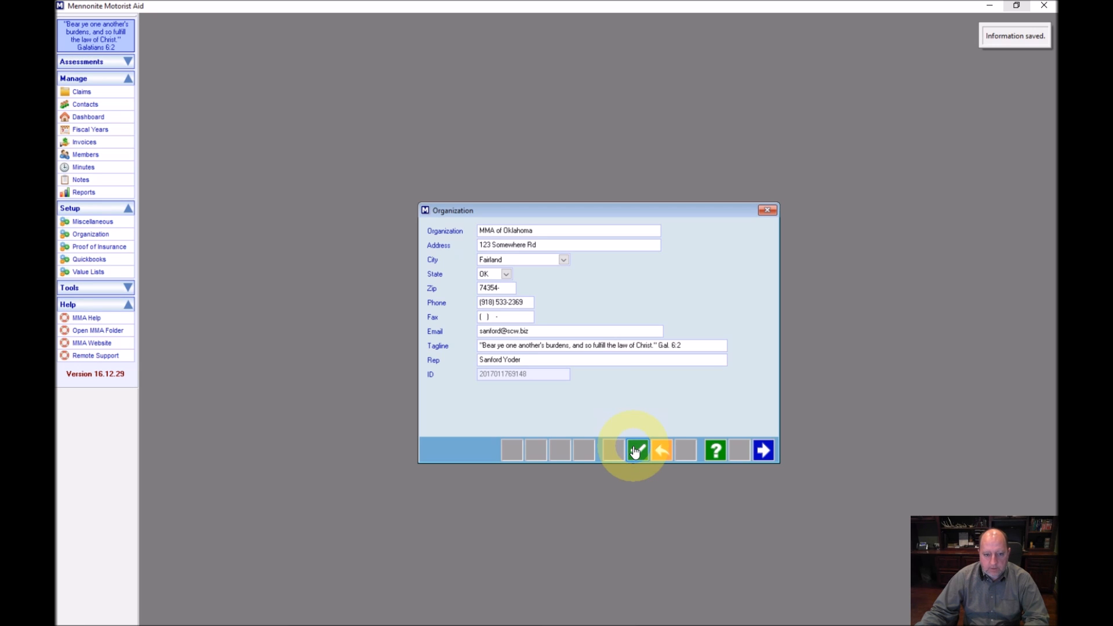
In Miscellaneous Setup, default the church to Grand Lake Mennonite, city to Fairland and state to OK
left_click(769, 455)
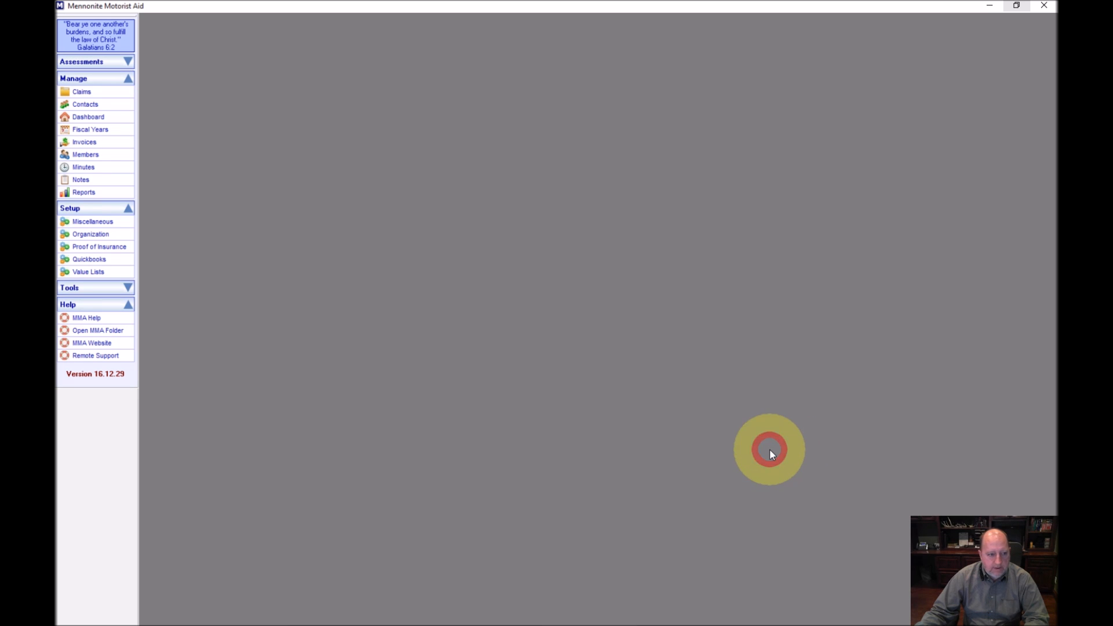
left_click(74, 223)
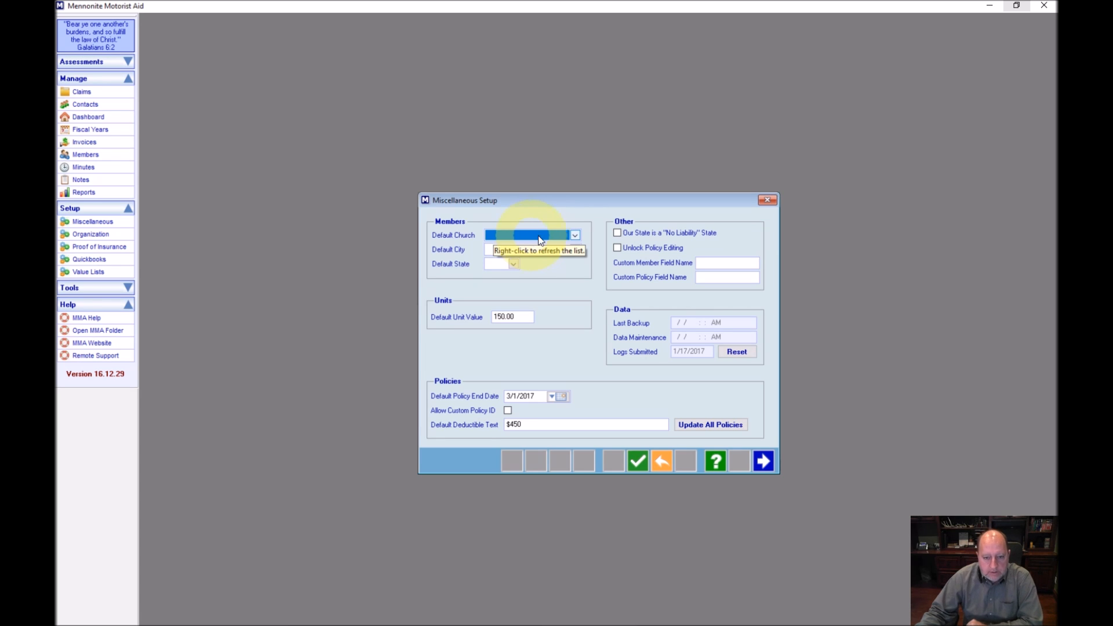
left_click(576, 235)
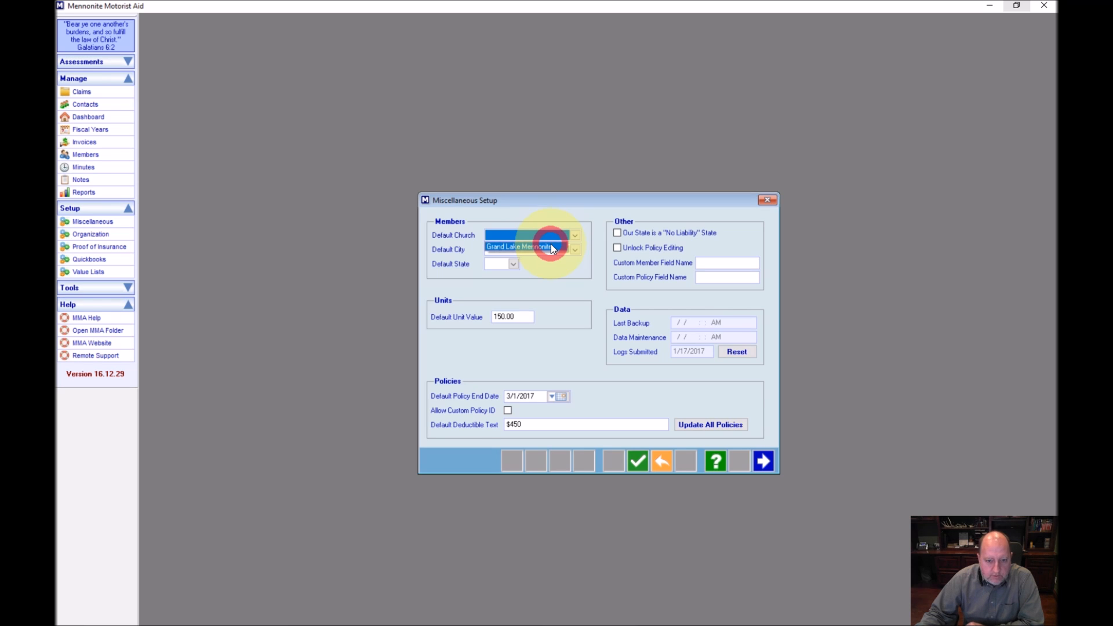
left_click(551, 247)
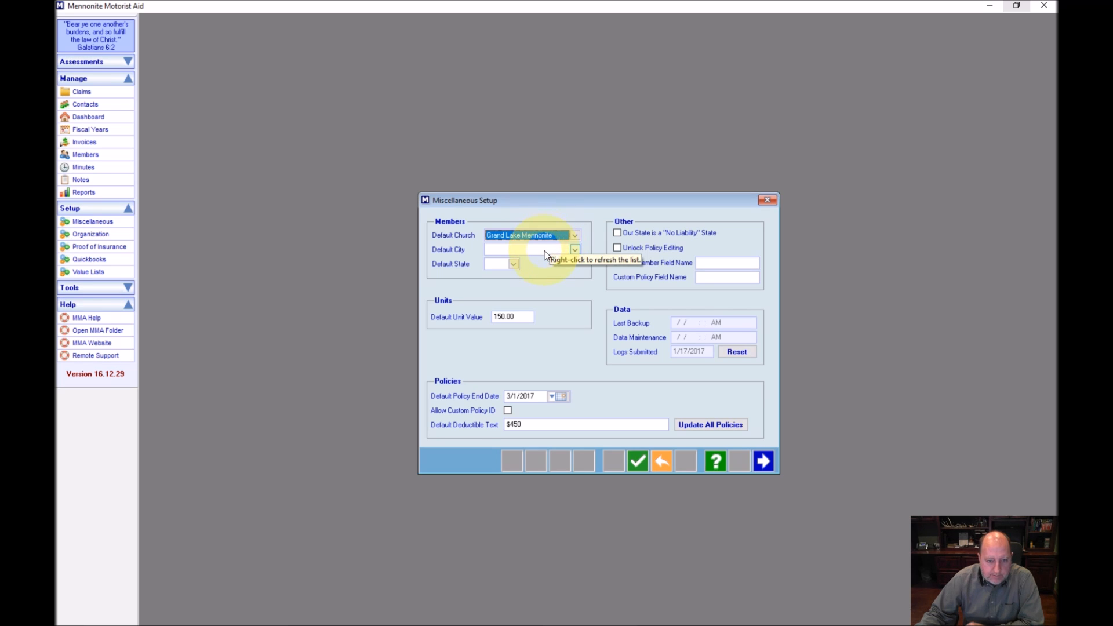
left_click(545, 250)
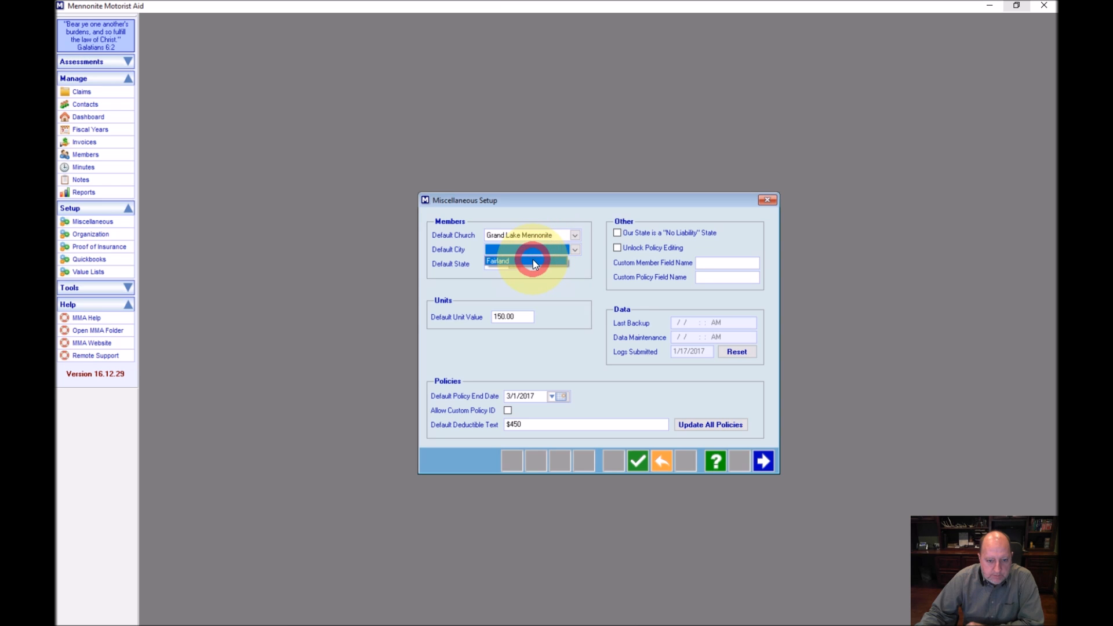
left_click(533, 261)
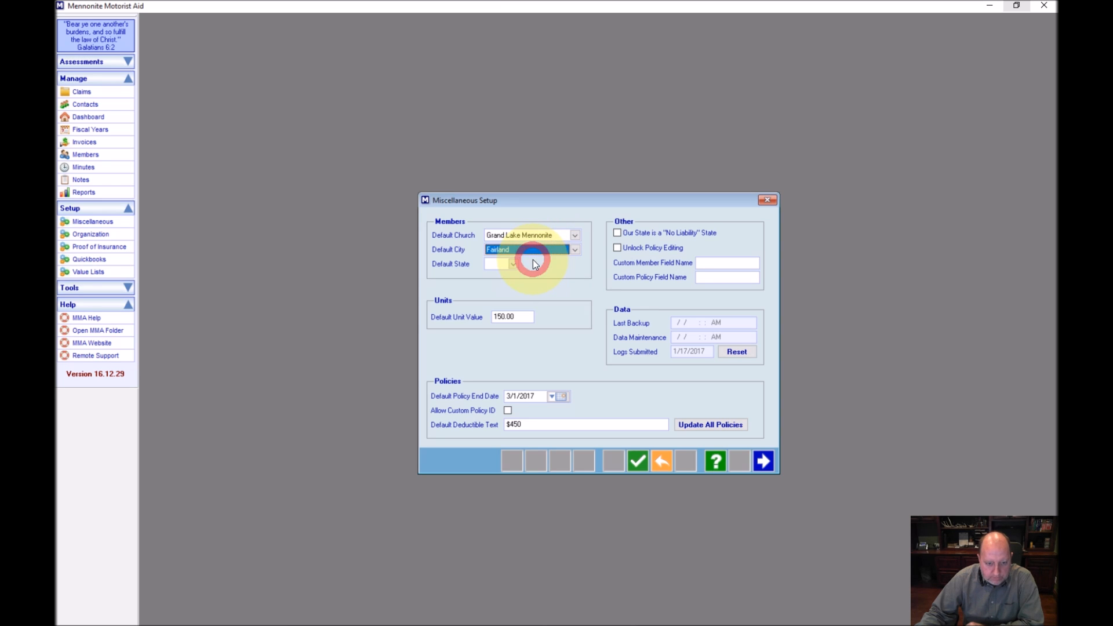
left_click(512, 265)
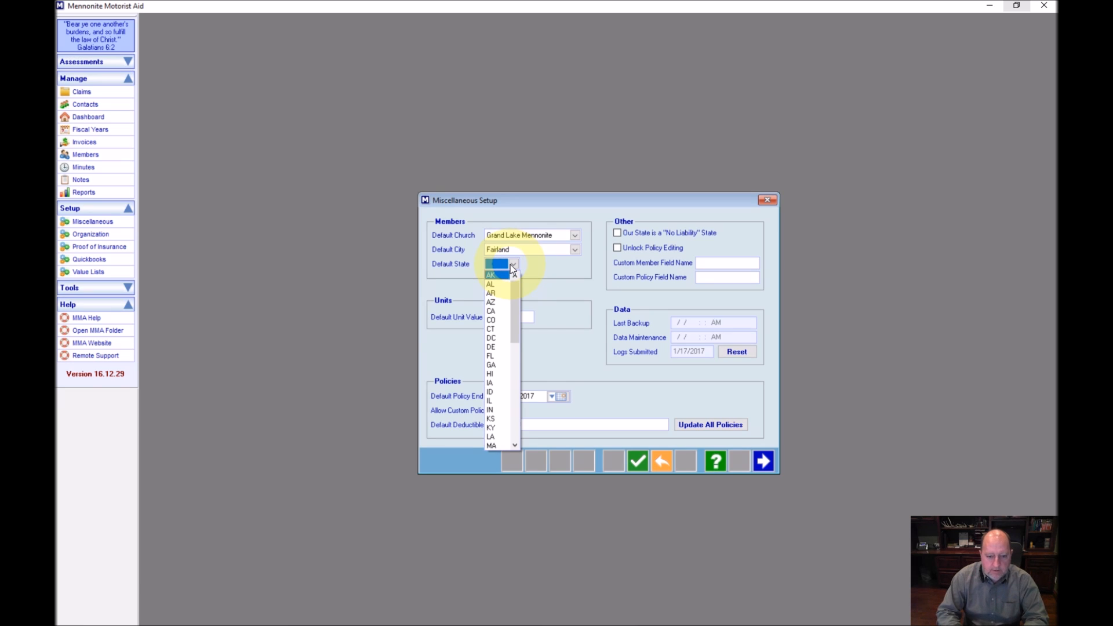
type("ok")
key("Tab")
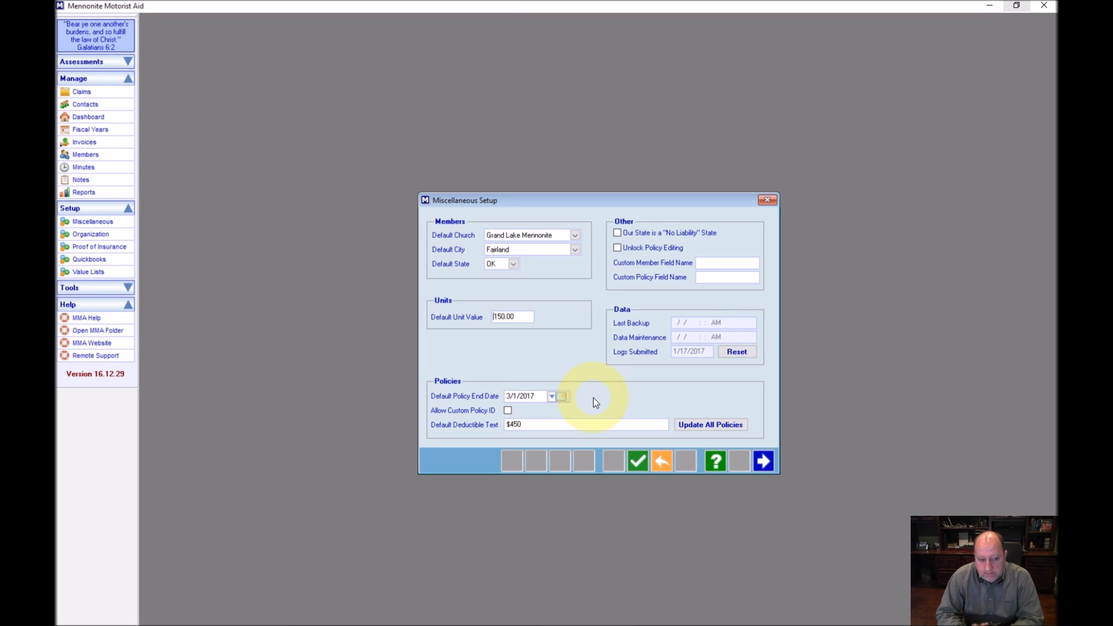
Change the default policy end date to March 1, 2018 using the calendar
left_click(557, 395)
left_click(596, 411)
left_click(585, 445)
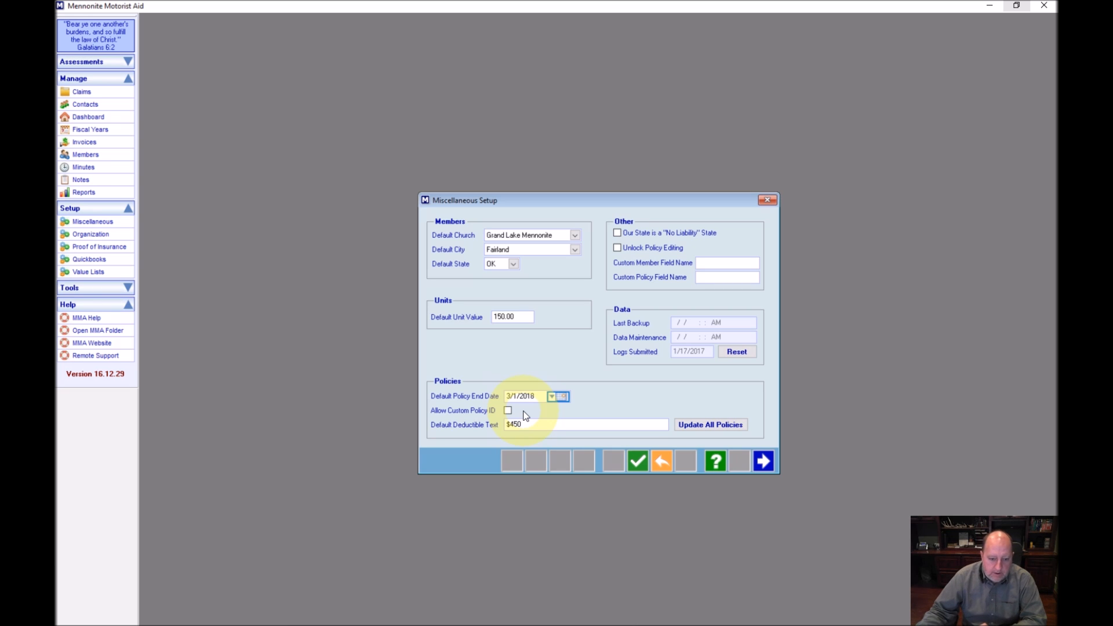
left_click(531, 424)
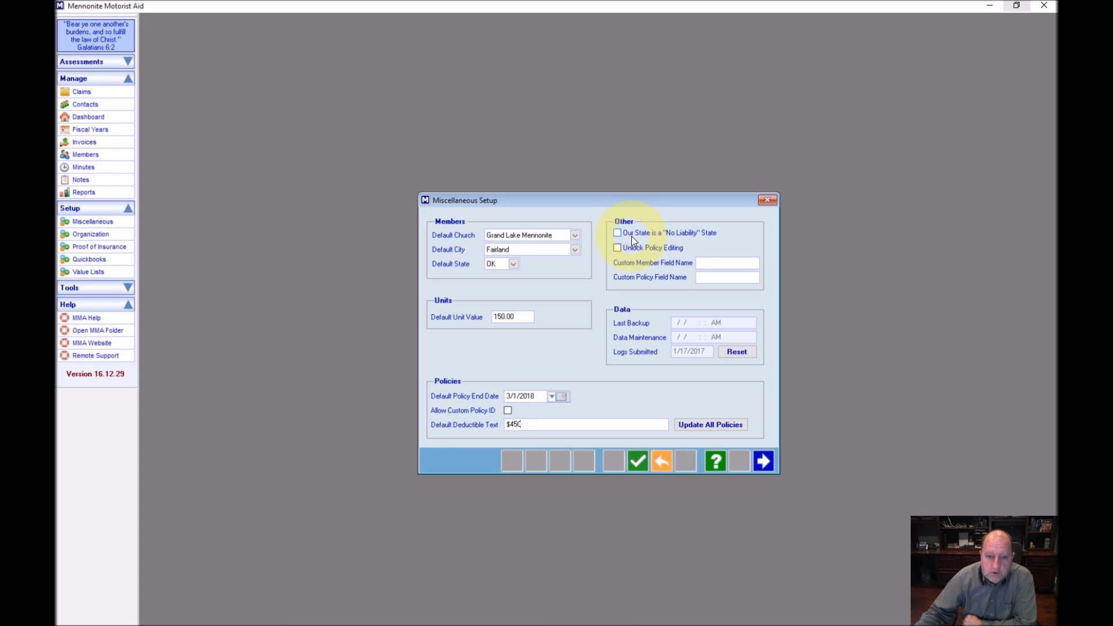
Leave No Liability State and Unlock Policy Editing unchecked, then save and close Miscellaneous Setup
left_click(619, 236)
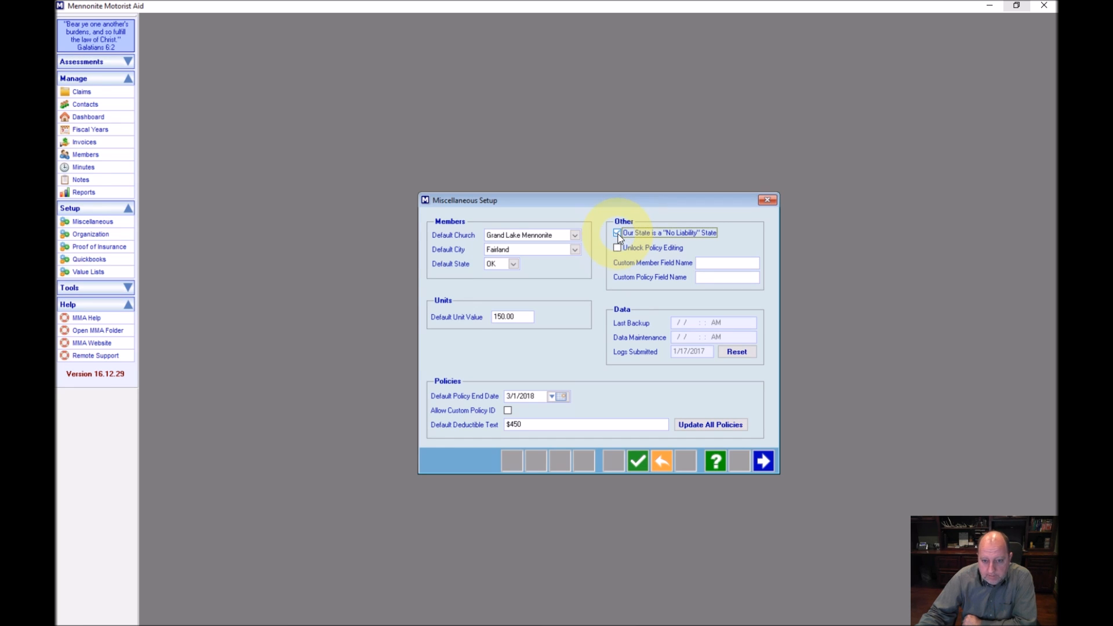
left_click(617, 235)
left_click(617, 248)
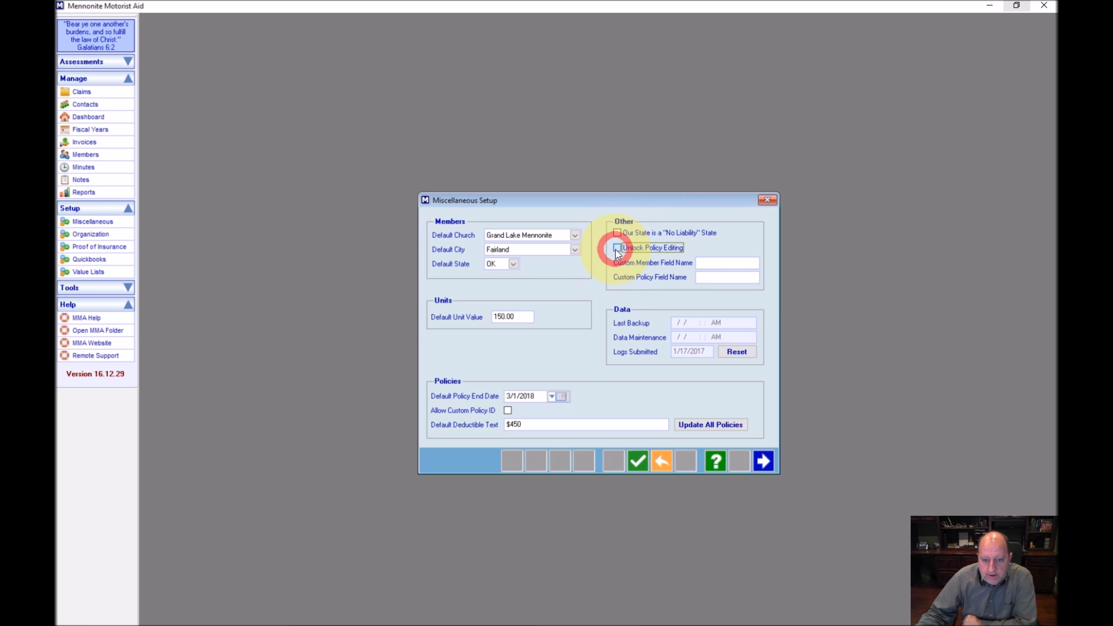
left_click(617, 252)
left_click(718, 266)
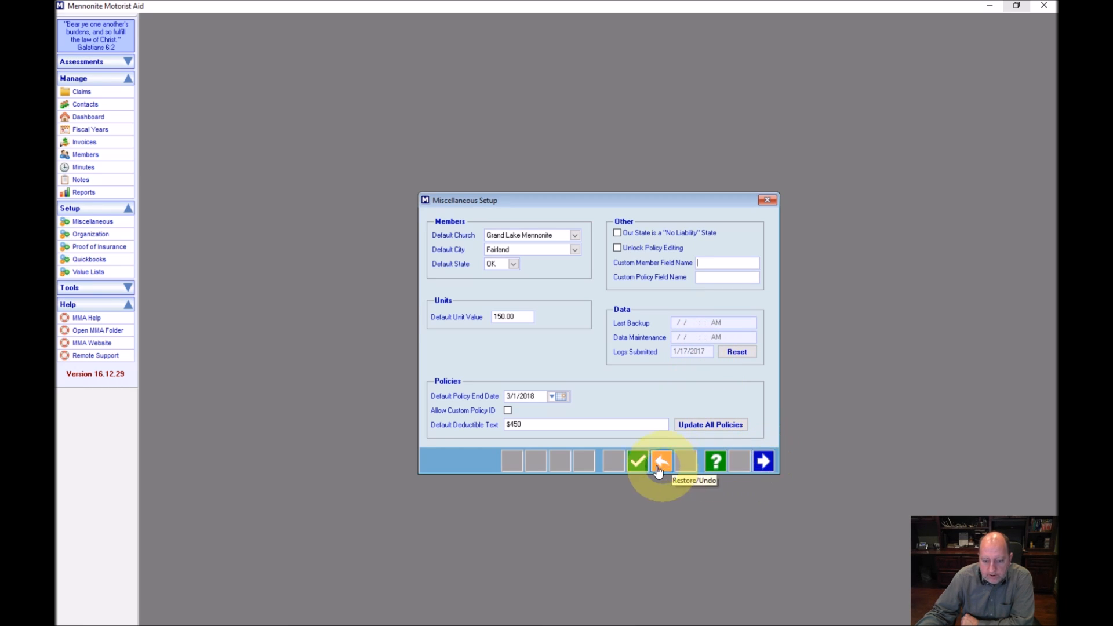
left_click(638, 462)
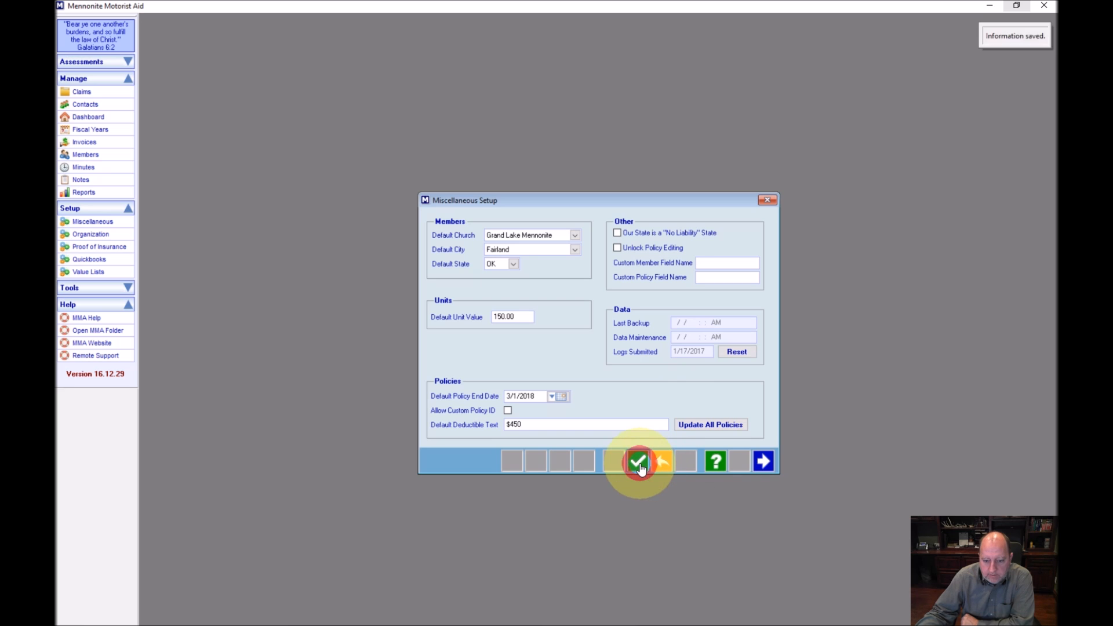
left_click(764, 462)
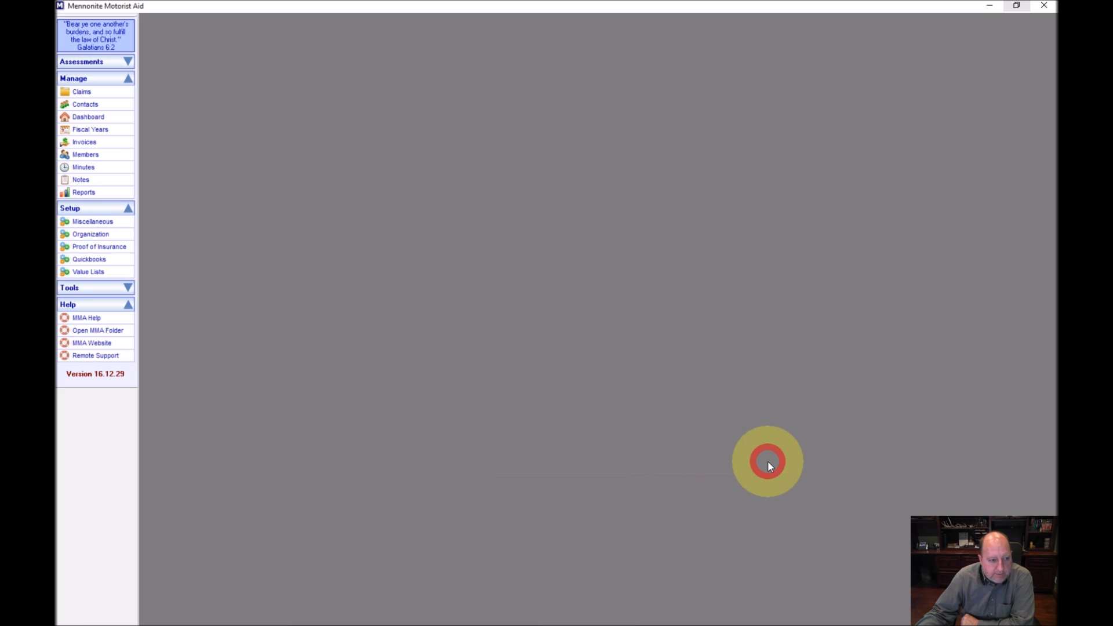
left_click(91, 248)
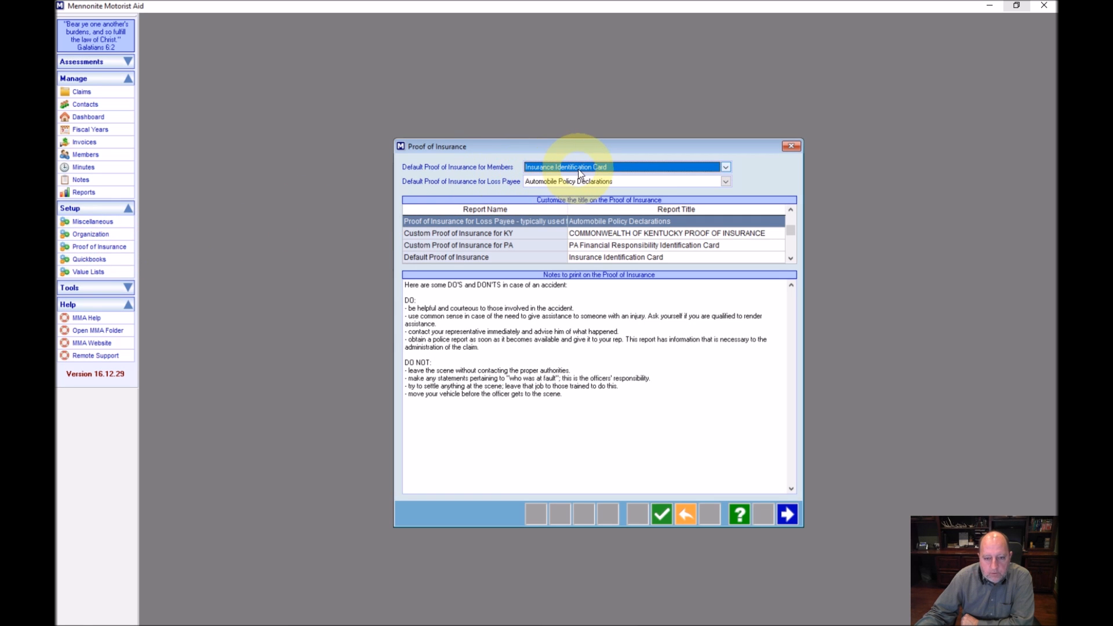
left_click(618, 167)
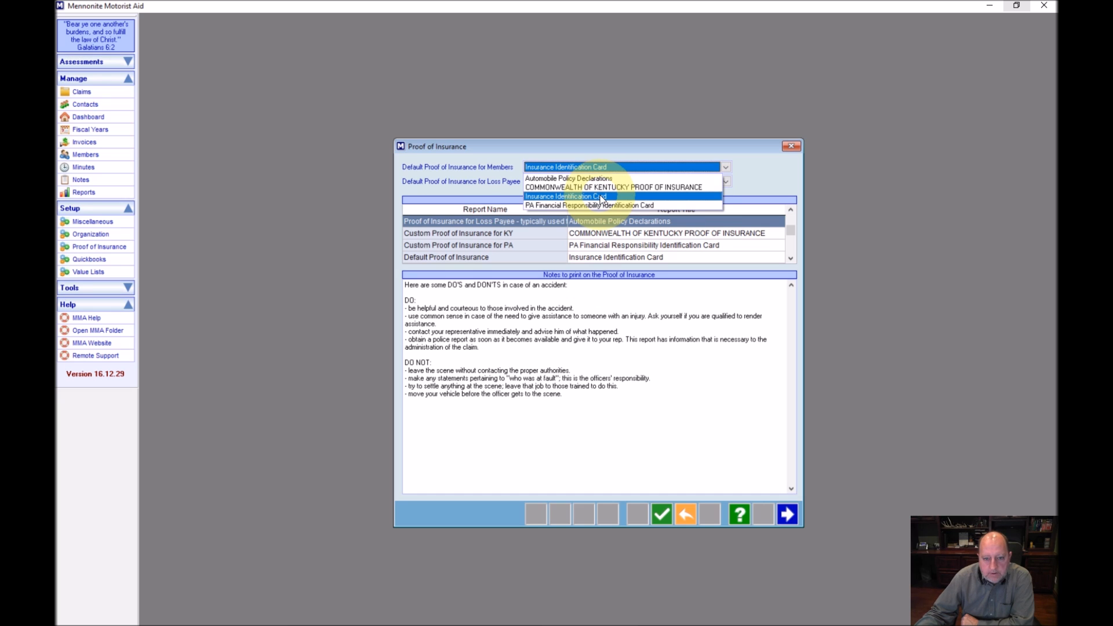
left_click(552, 196)
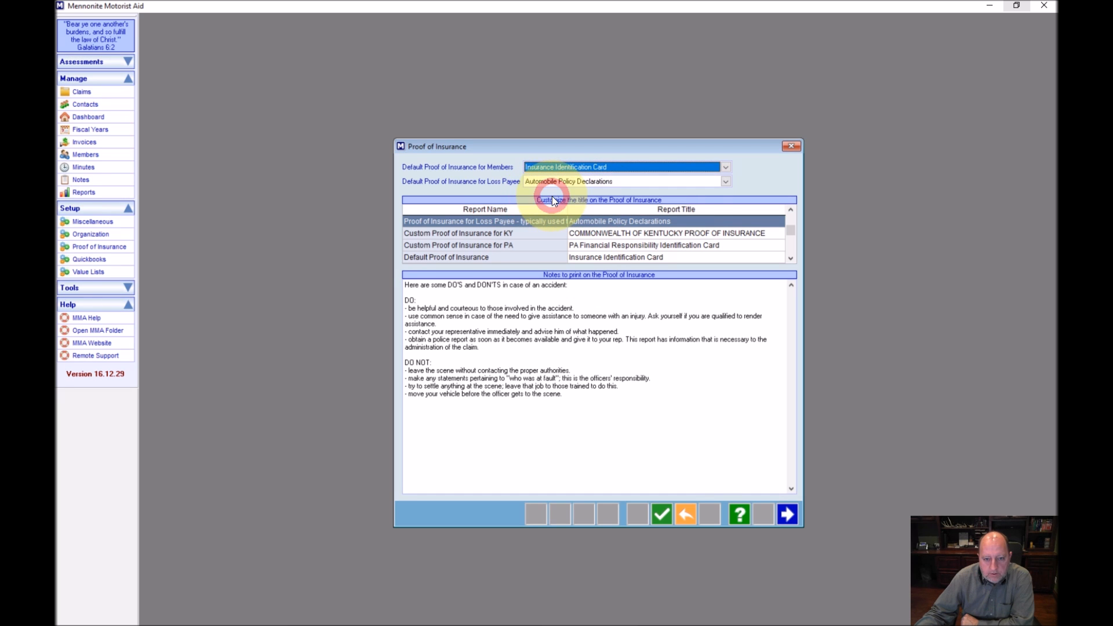
left_click(725, 182)
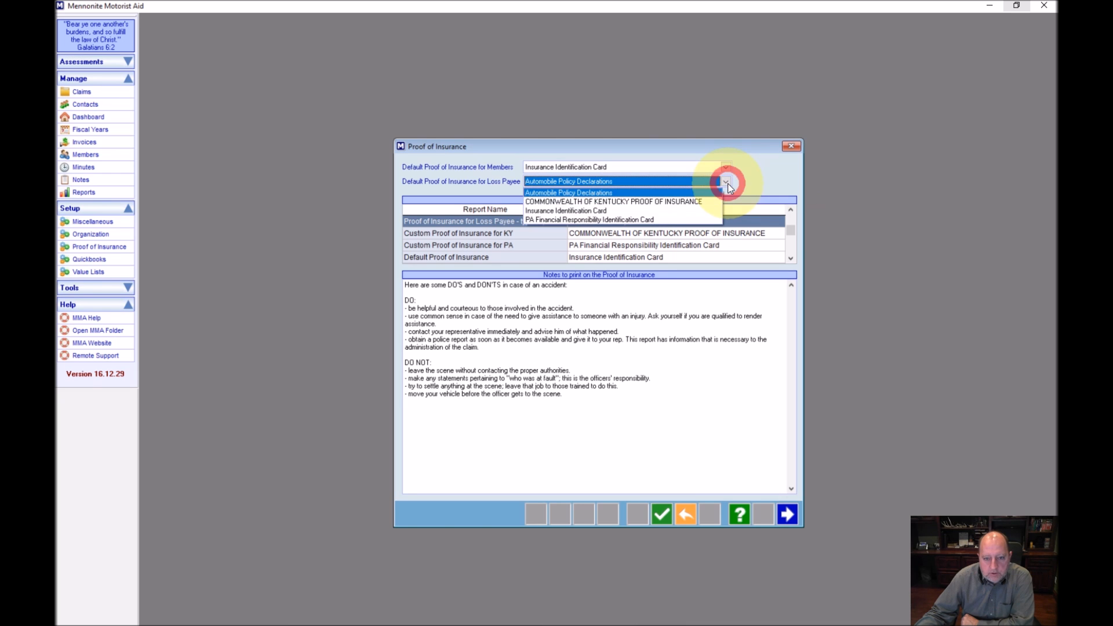
left_click(590, 193)
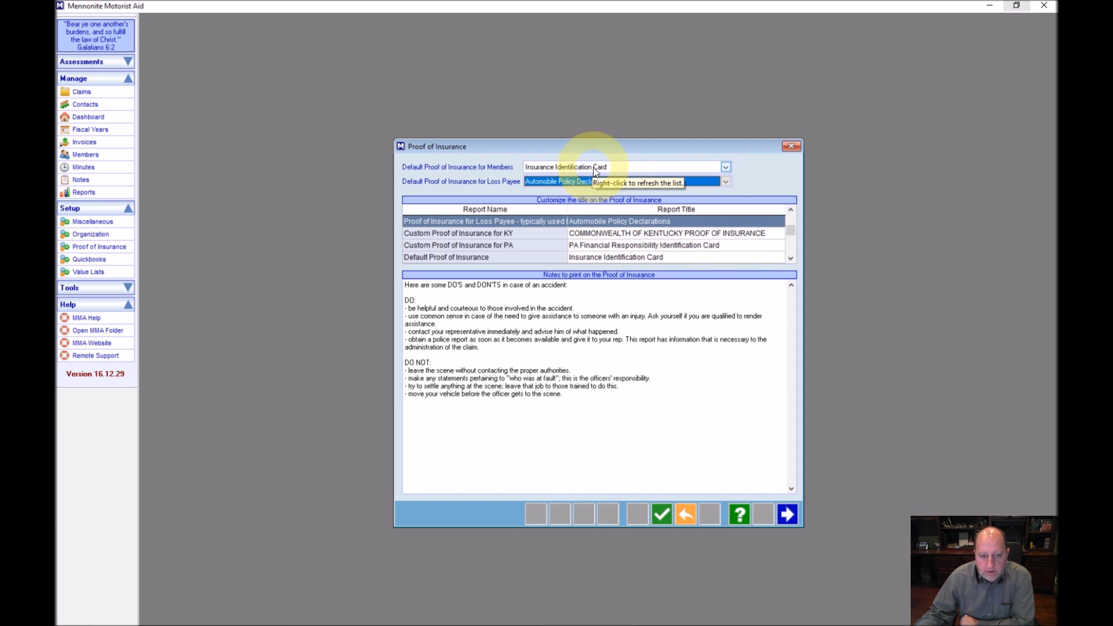
Test-edit the PA, Loss Payee and Default Proof of Insurance report titles, leaving them unchanged
left_click(727, 244)
left_click(649, 244)
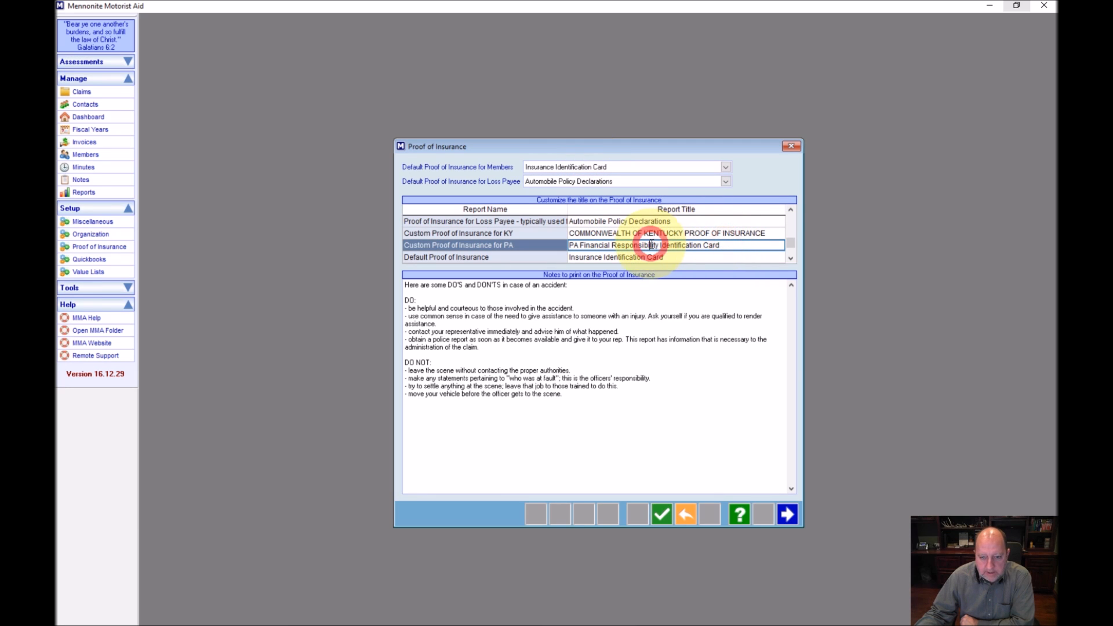
left_click(674, 221)
type("123")
key("BackSpace")
key("BackSpace")
key("BackSpace")
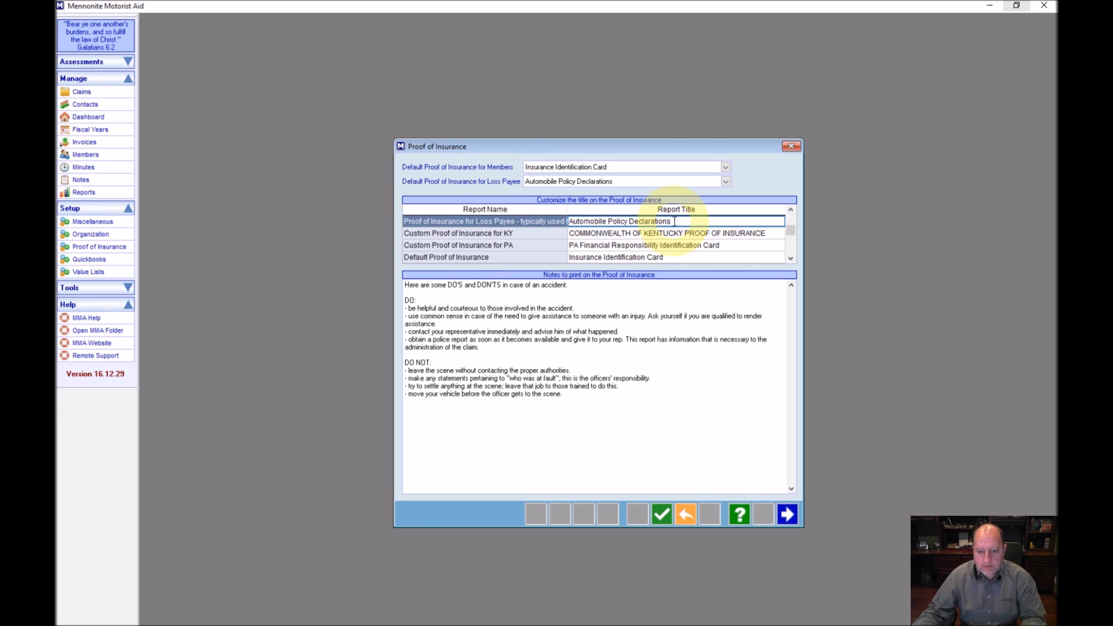
left_click(674, 257)
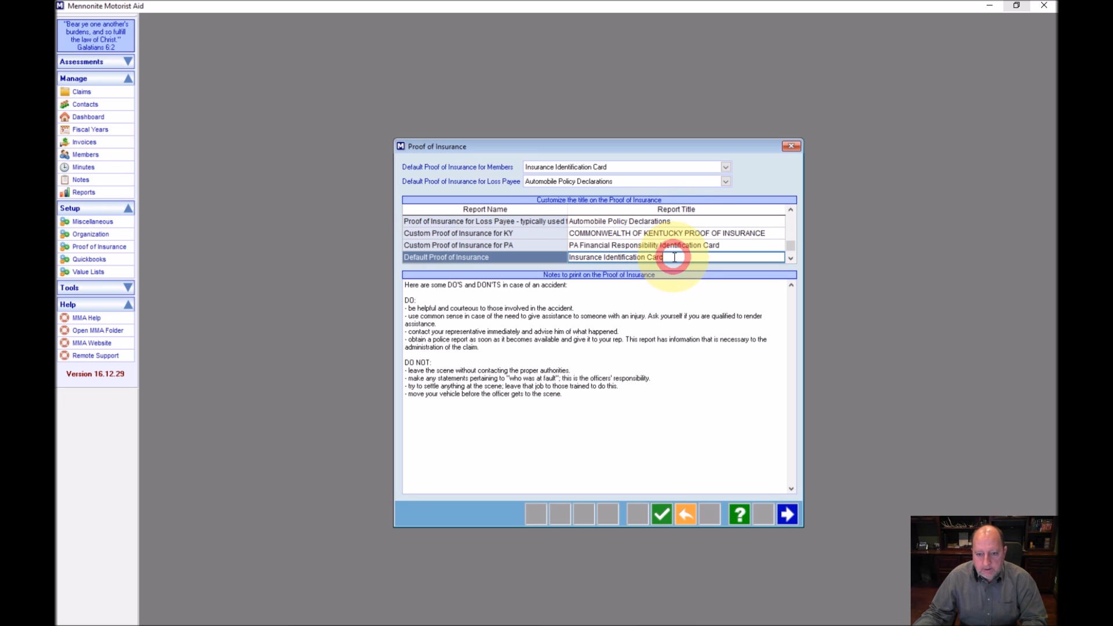
left_click(425, 294)
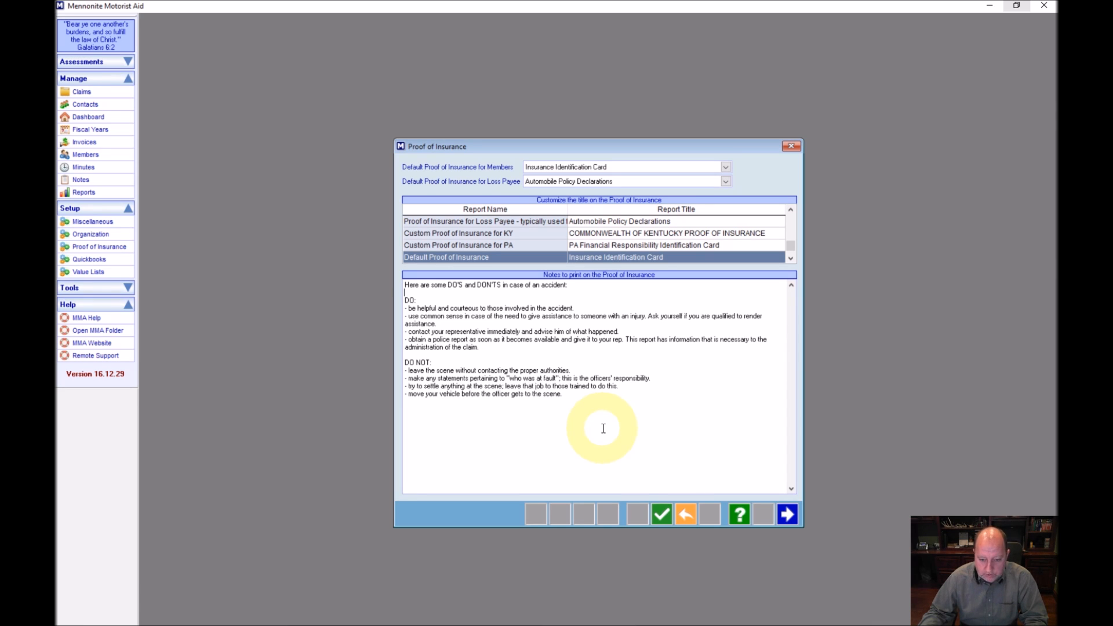
Save and close the proof-of-insurance settings, then collapse the Setup section
left_click(662, 516)
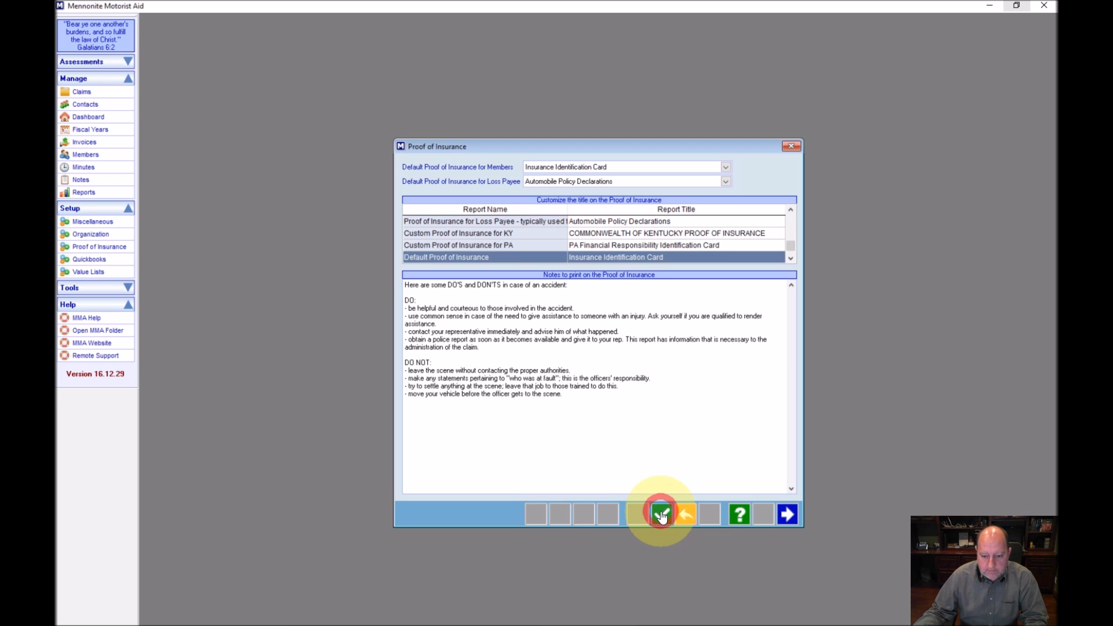
left_click(791, 515)
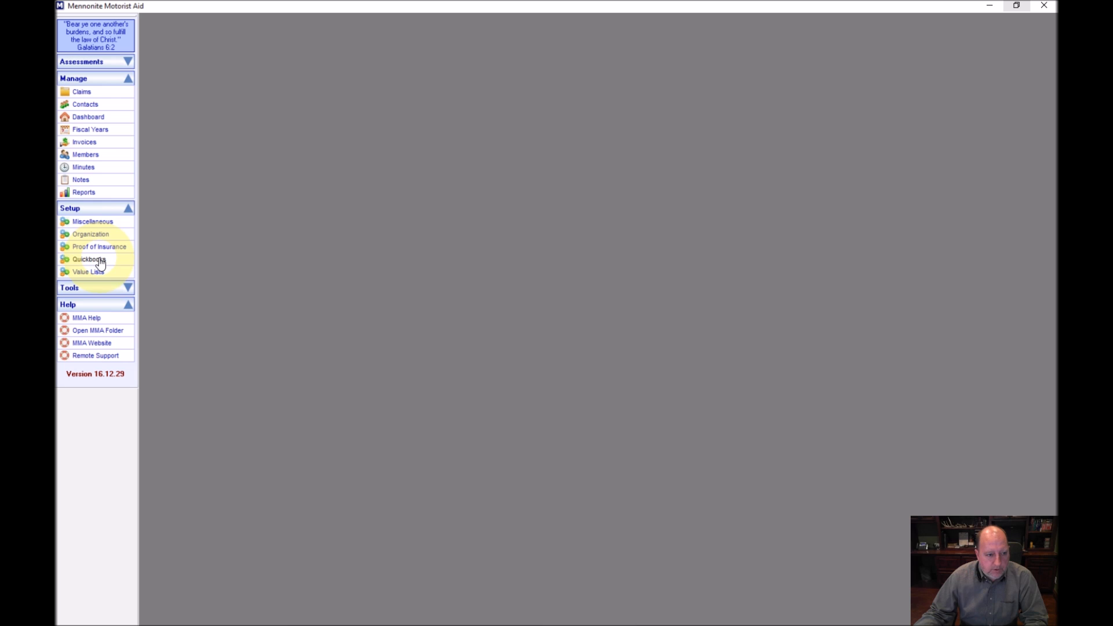
left_click(128, 213)
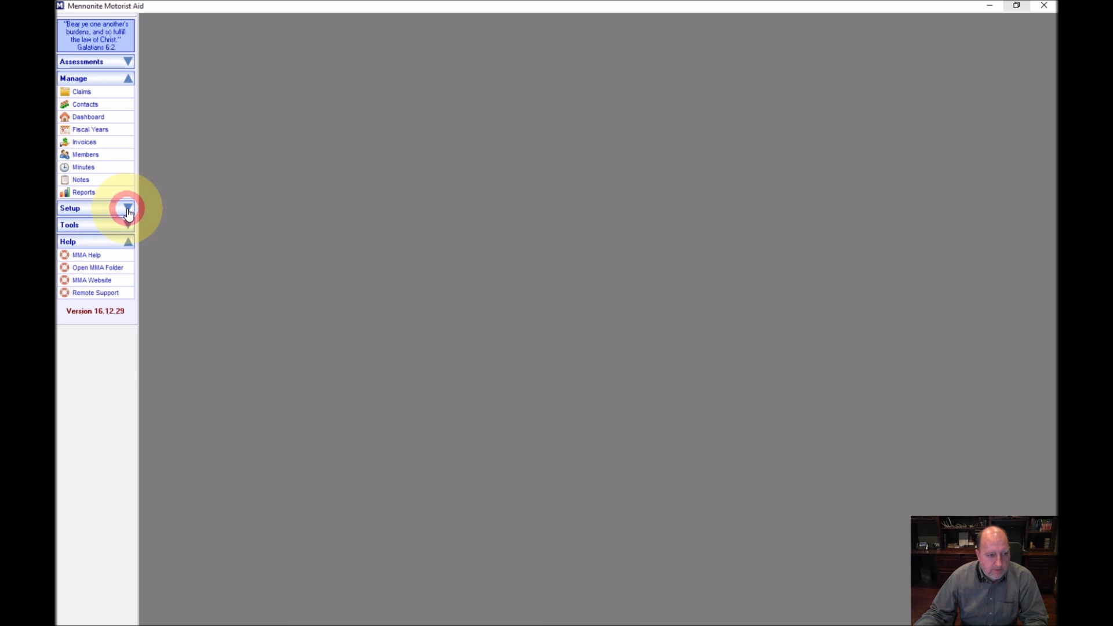
Open the Members window from the Manage section, showing 0 active members
left_click(85, 154)
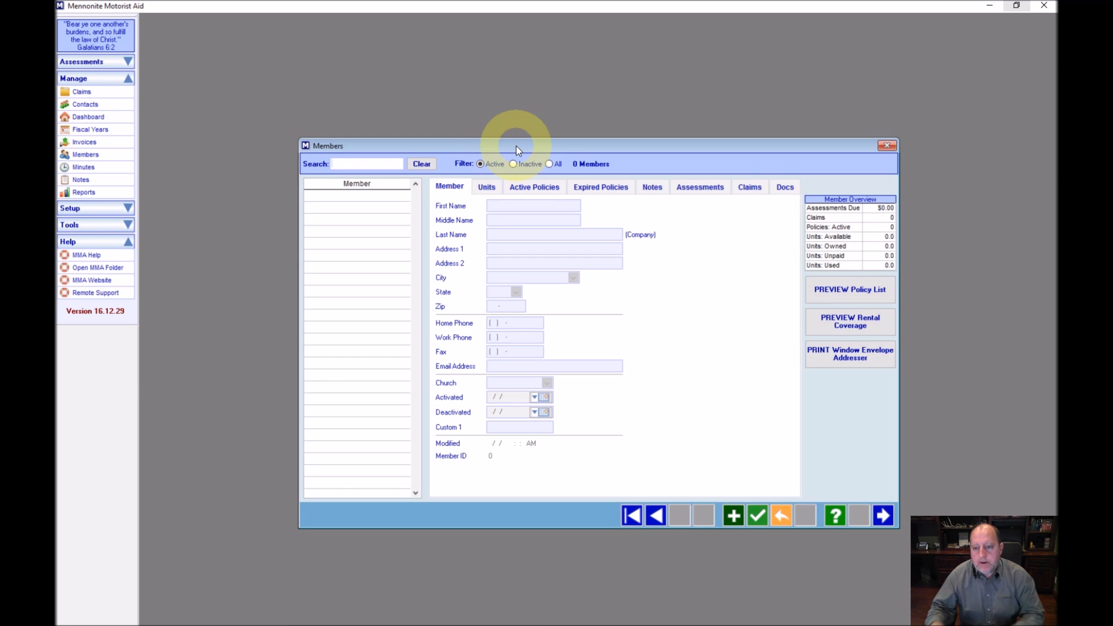
left_click(733, 521)
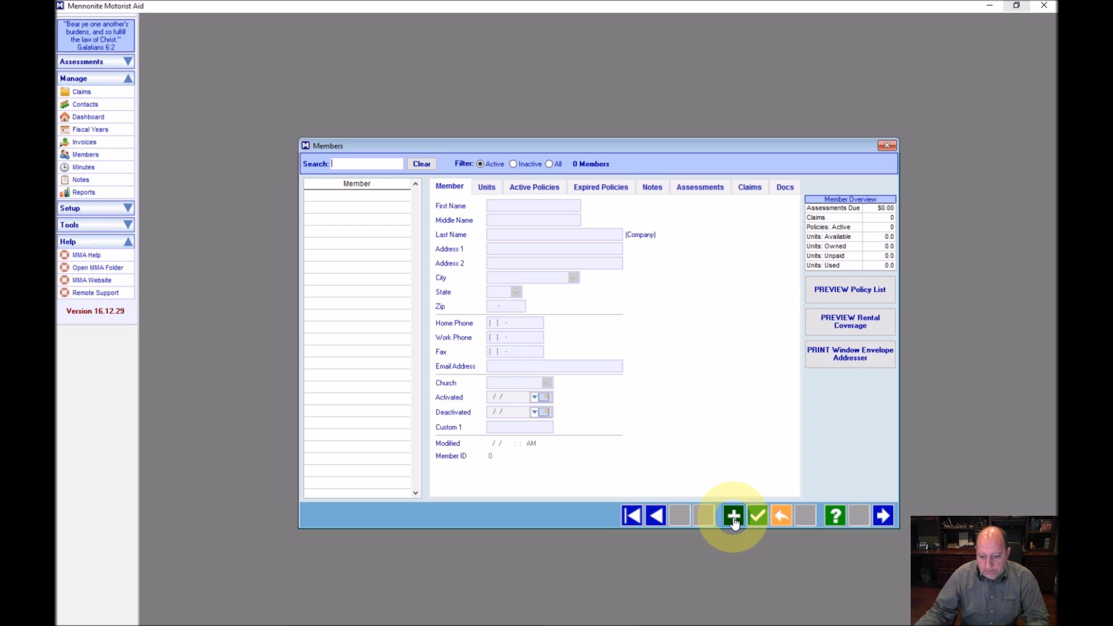
Open MMA Help from the Members form and read the Manage Members topic
left_click(835, 518)
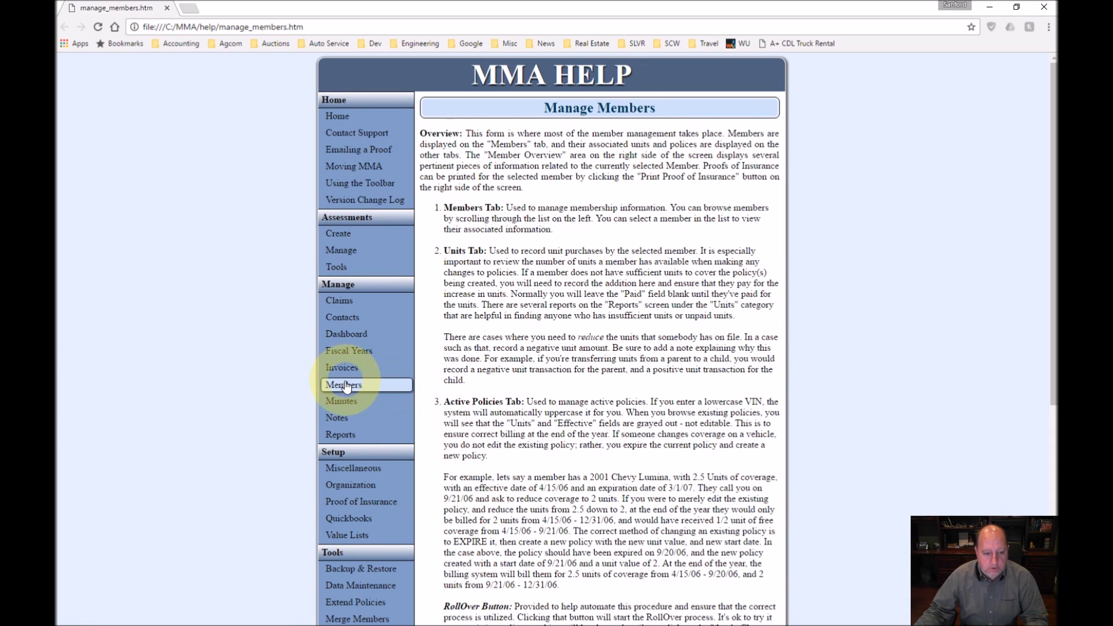
left_click(371, 387)
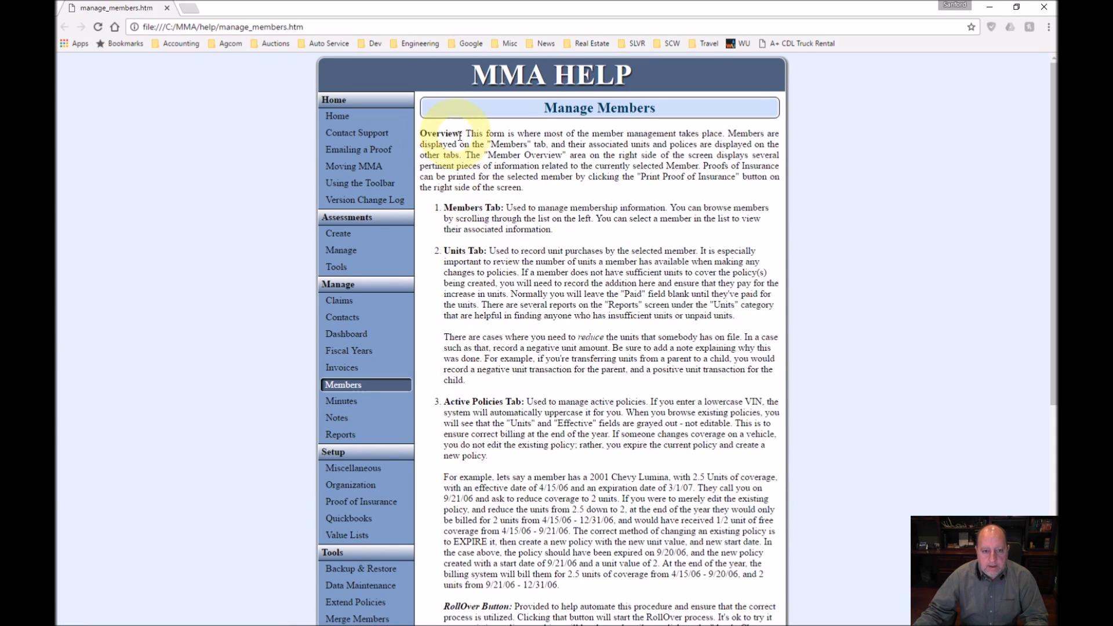
scroll(522, 255, "down", 5)
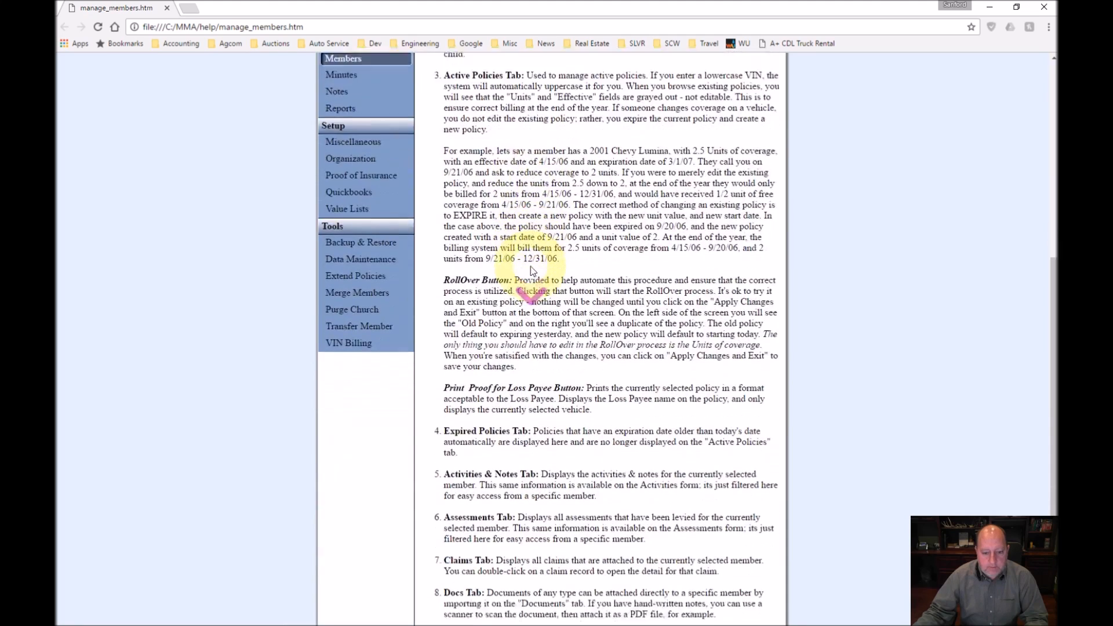
scroll(532, 266, "up", 6)
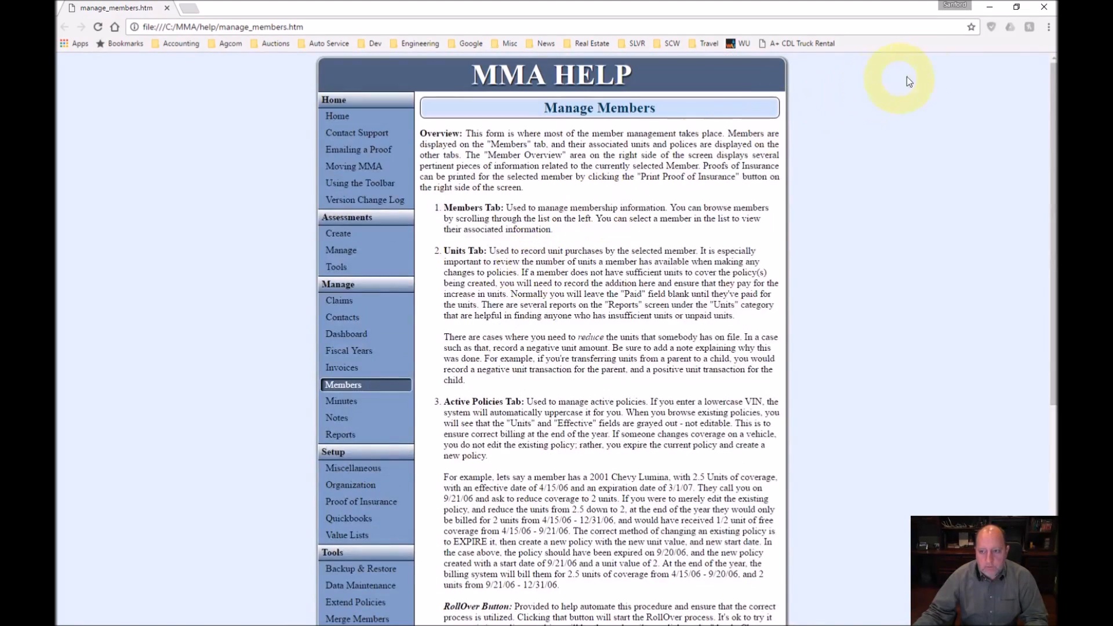
Browse the Moving MMA and Emailing a Proof topics, then return to the help Home page
left_click(355, 168)
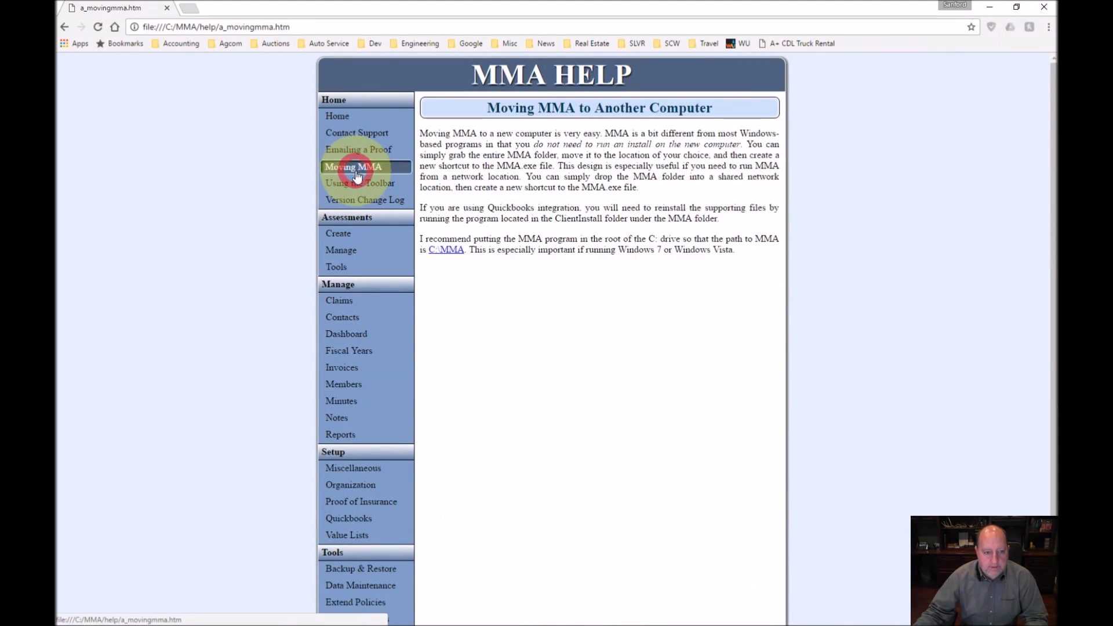
left_click(345, 150)
left_click(348, 119)
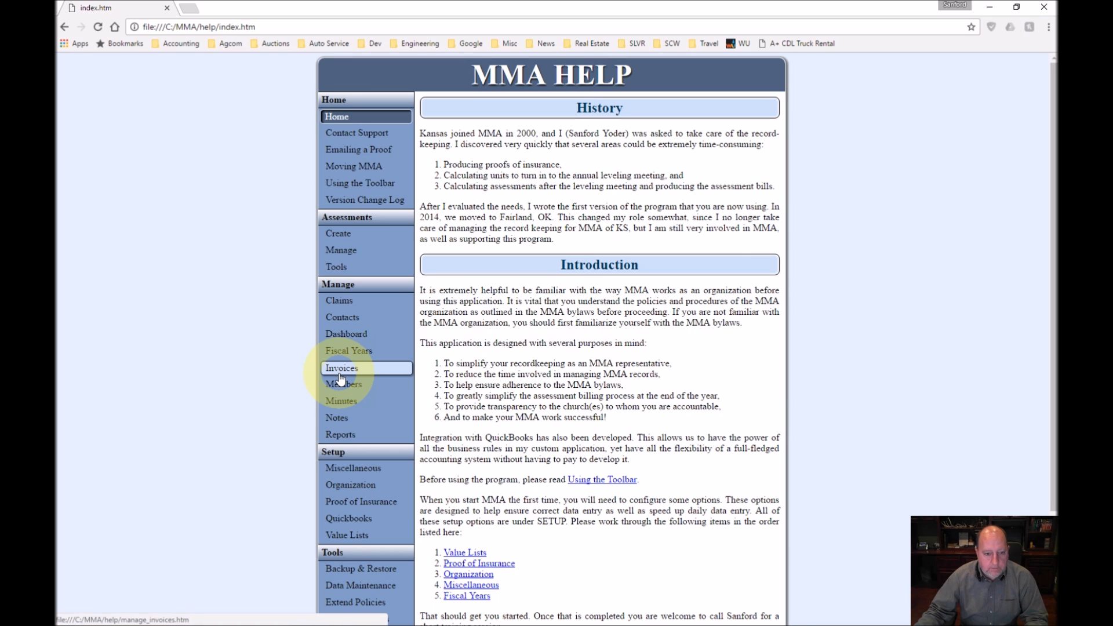
scroll(452, 417, "down", 3)
scroll(455, 394, "up", 3)
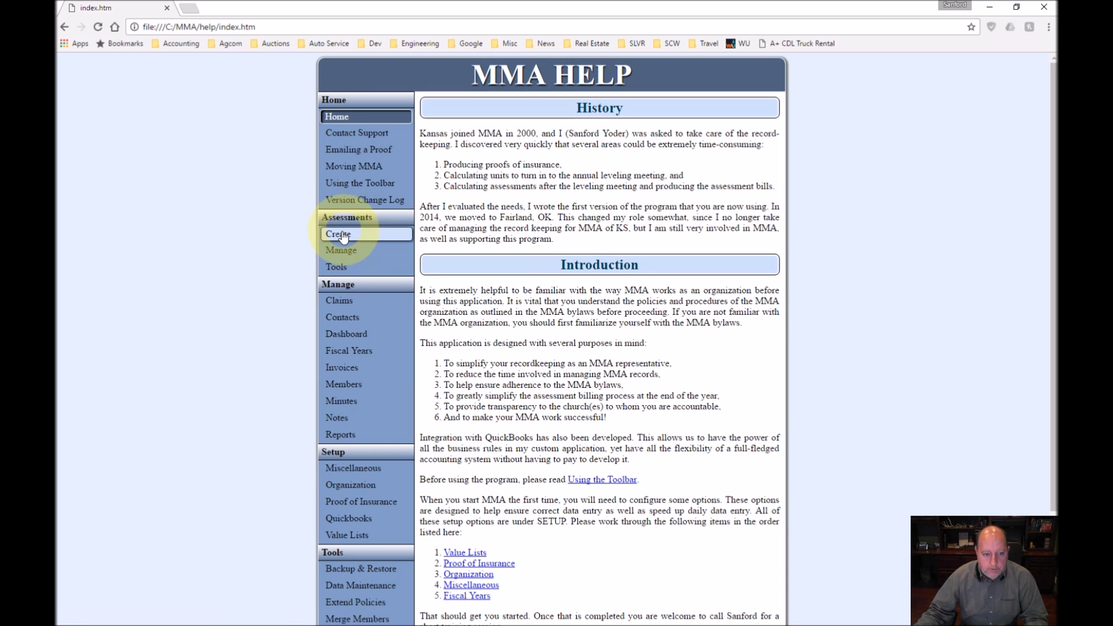
Restore the MMA Help window to a smaller size over the Members form, then close it
double_click(385, 6)
left_click_drag(148, 85, 488, 127)
left_click_drag(675, 26, 476, 19)
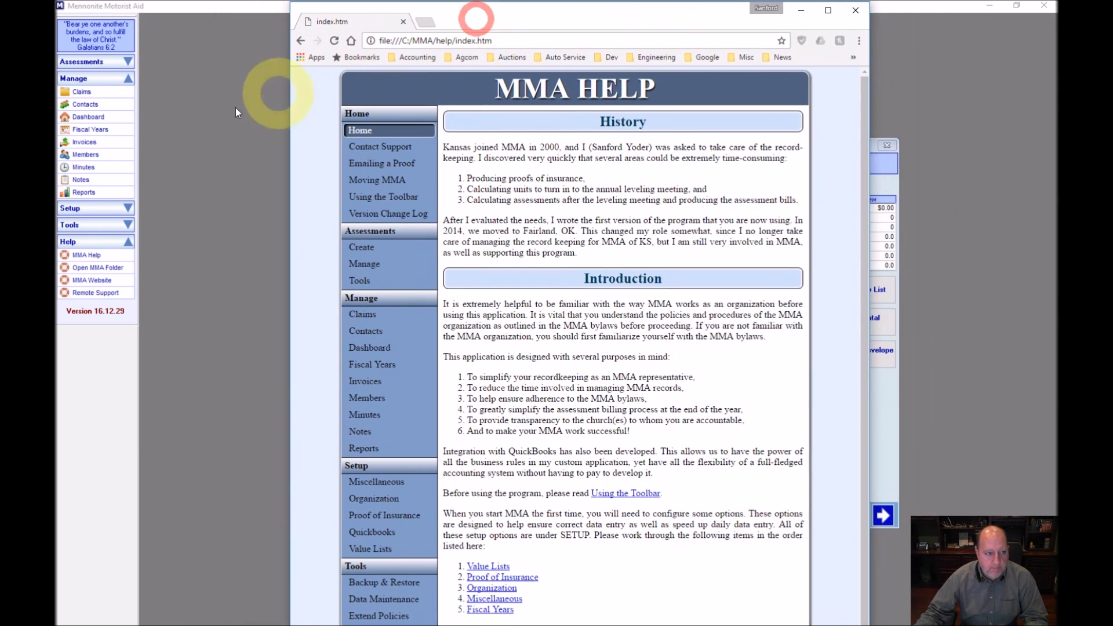
left_click(113, 63)
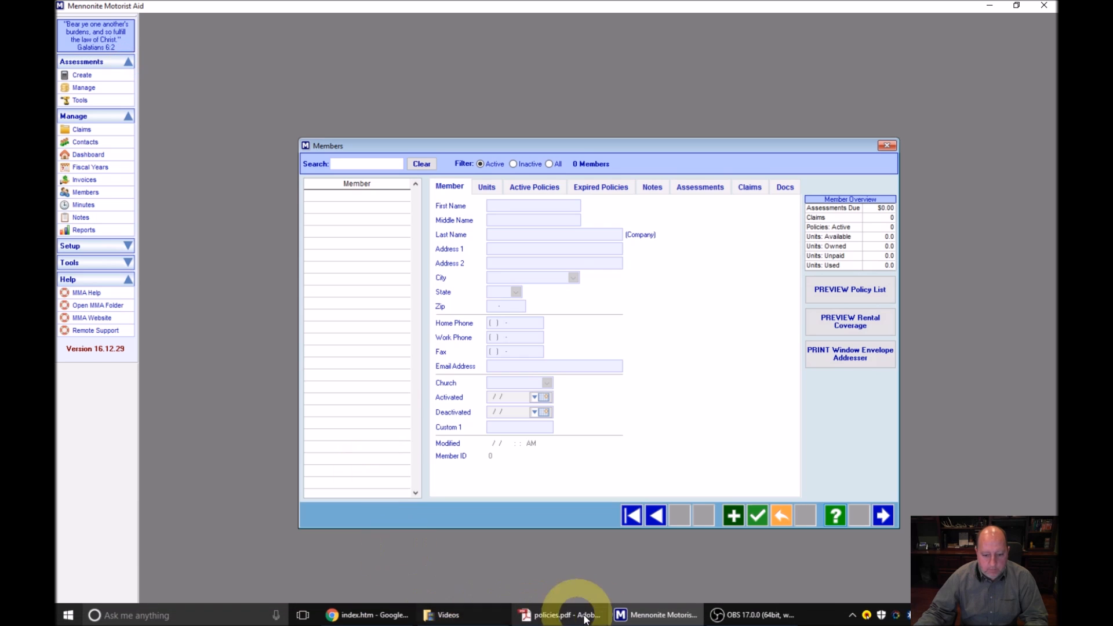
left_click(383, 613)
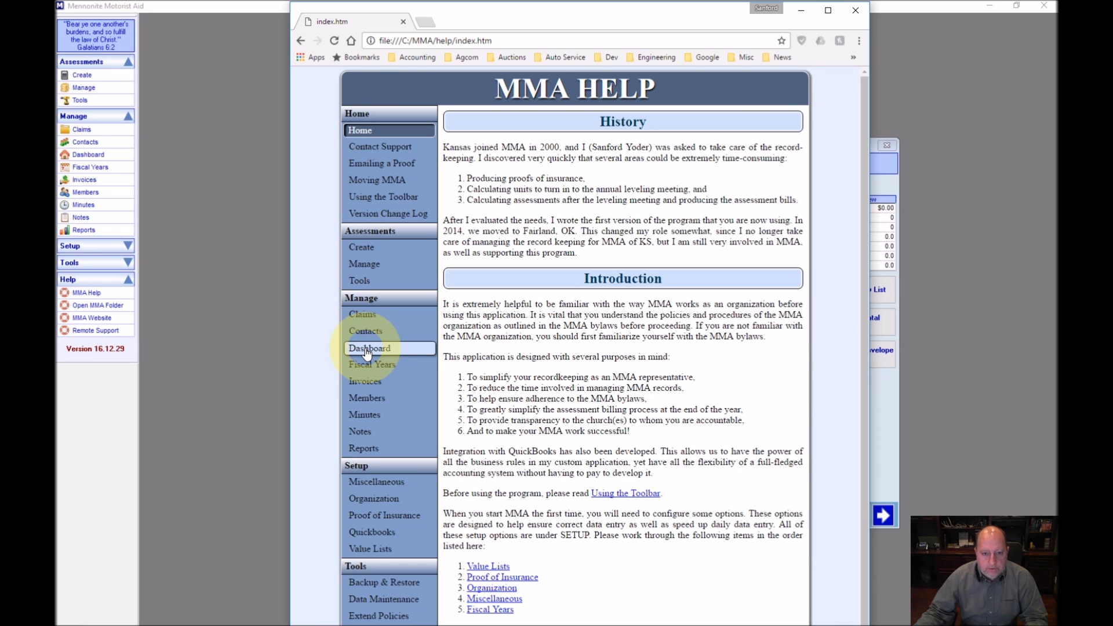
left_click(856, 13)
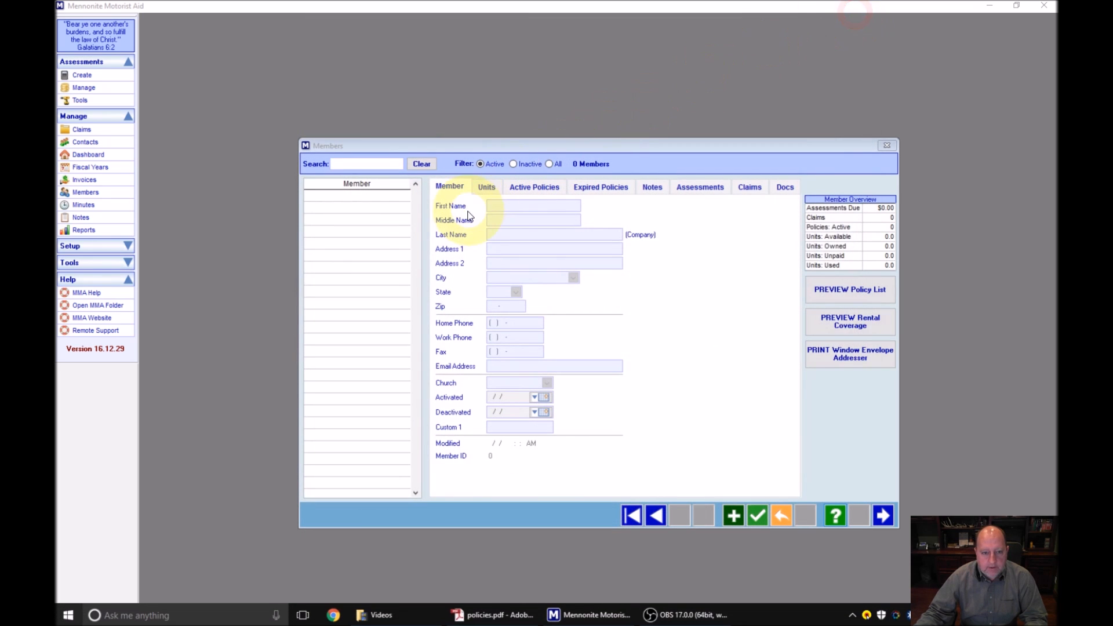
Start a new member record and enter the member's name and street address
left_click(734, 517)
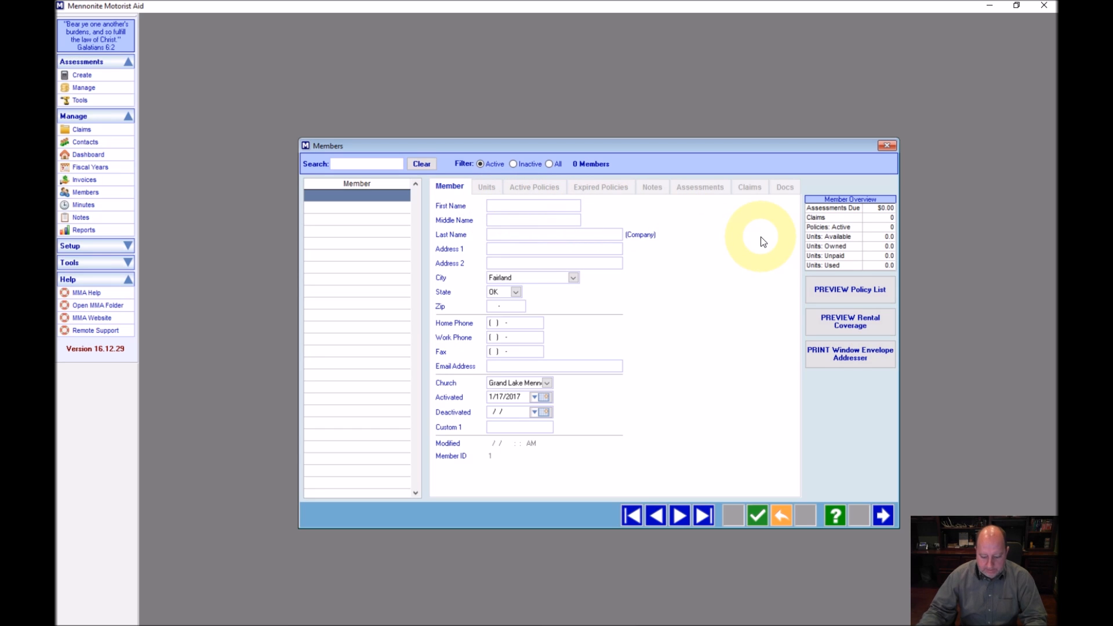
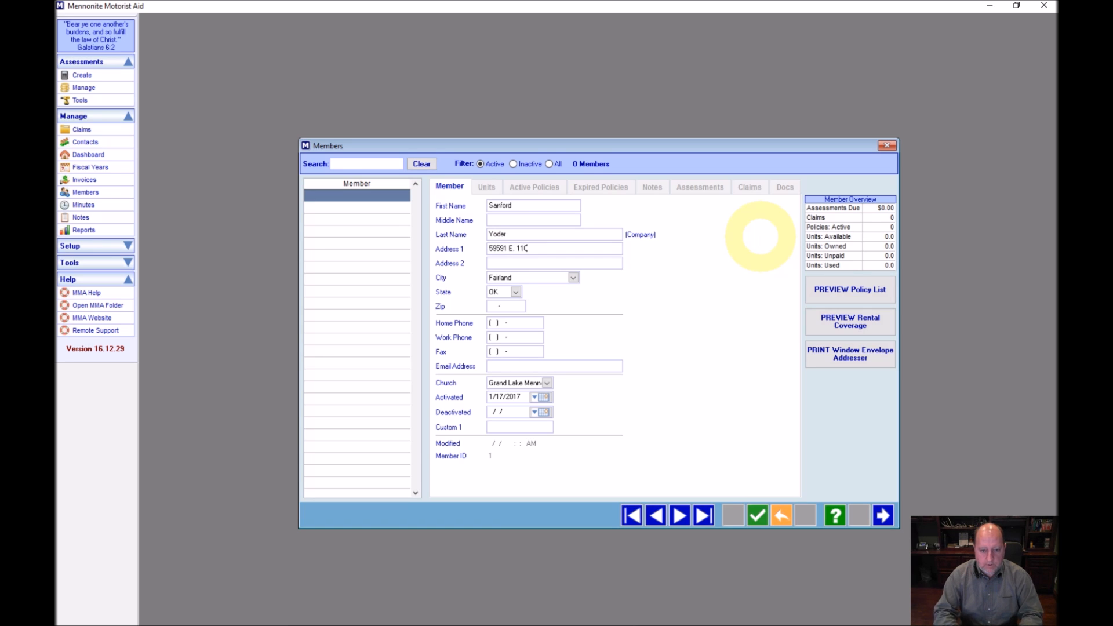
key("Tab")
key("Tab")
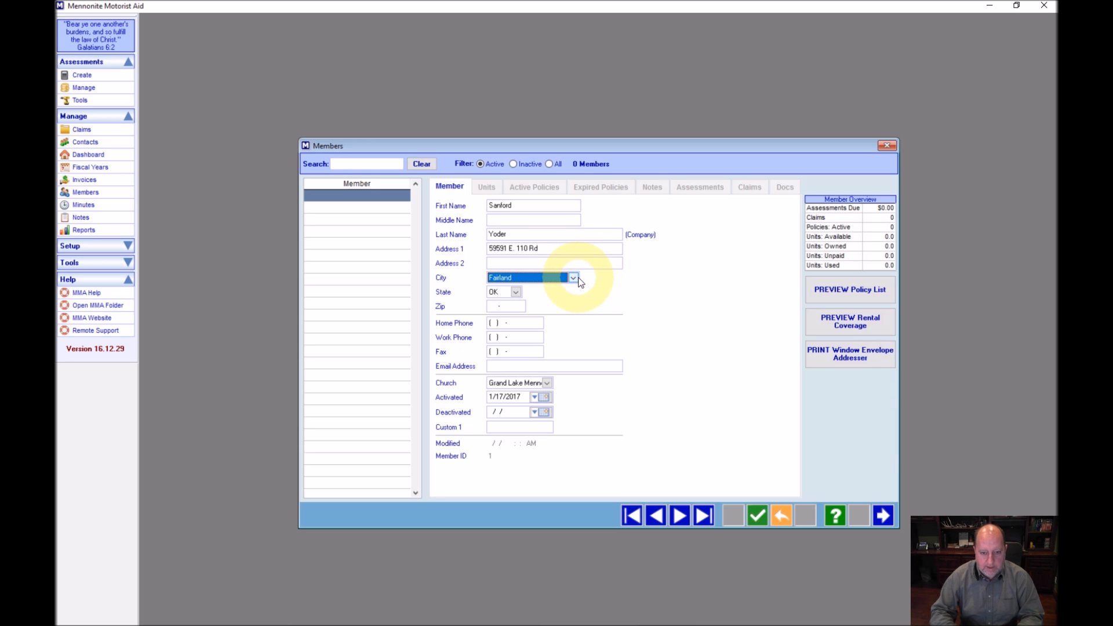
Refresh the City dropdown, which offers only Fairland, and expand the Setup section
left_click(574, 278)
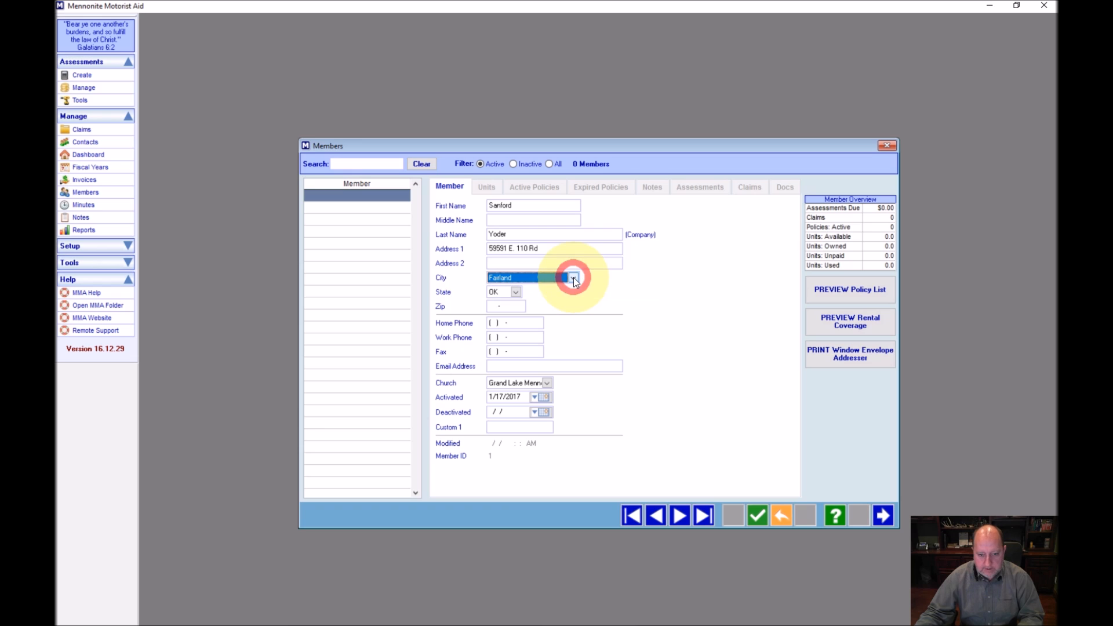
right_click(572, 277)
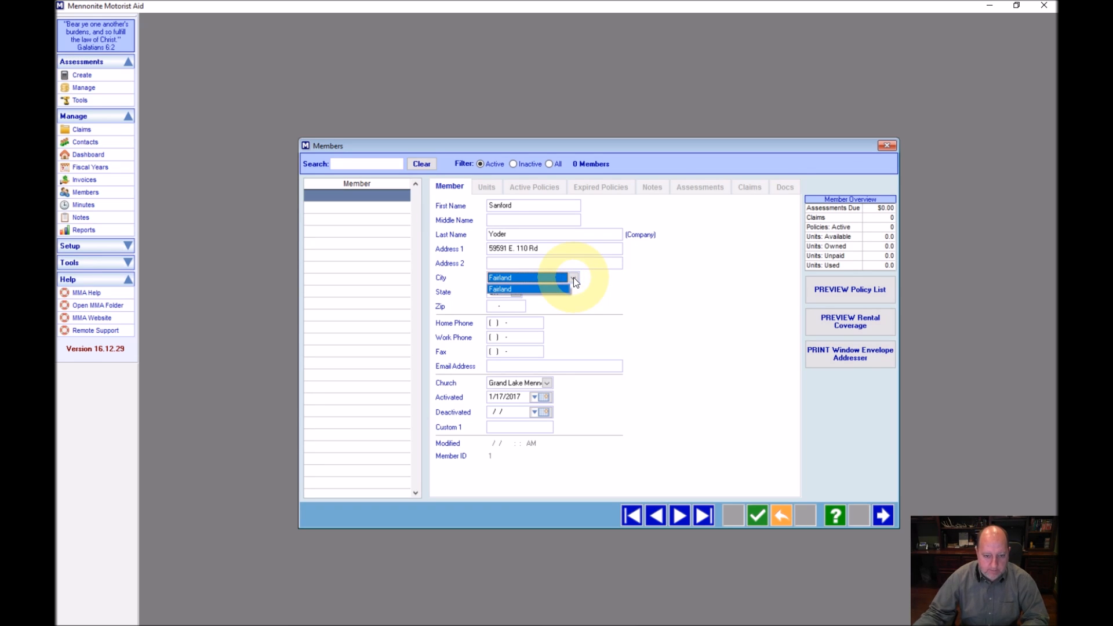
left_click(129, 248)
In Setup > Value Lists, add and save Miami as a new City value, then exit
left_click(128, 247)
left_click(88, 309)
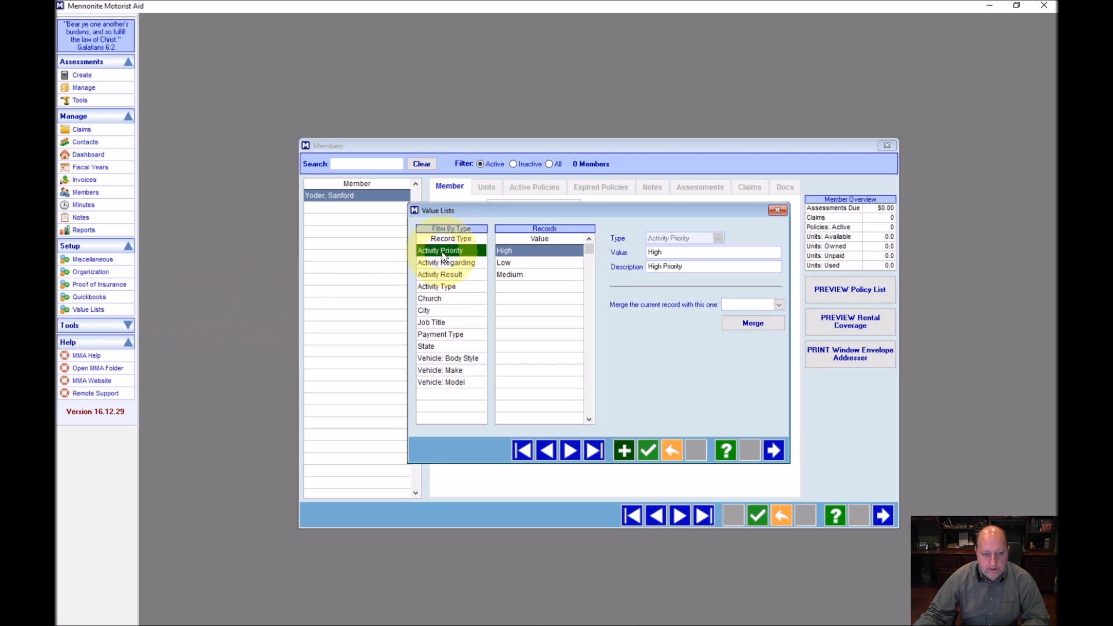
left_click(440, 310)
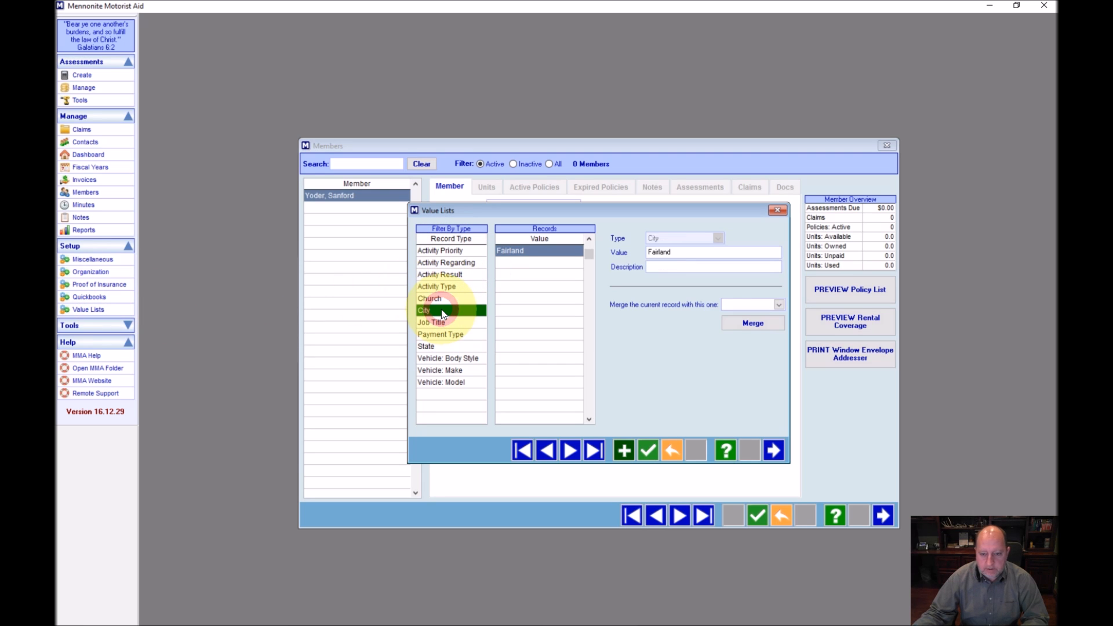
left_click(627, 450)
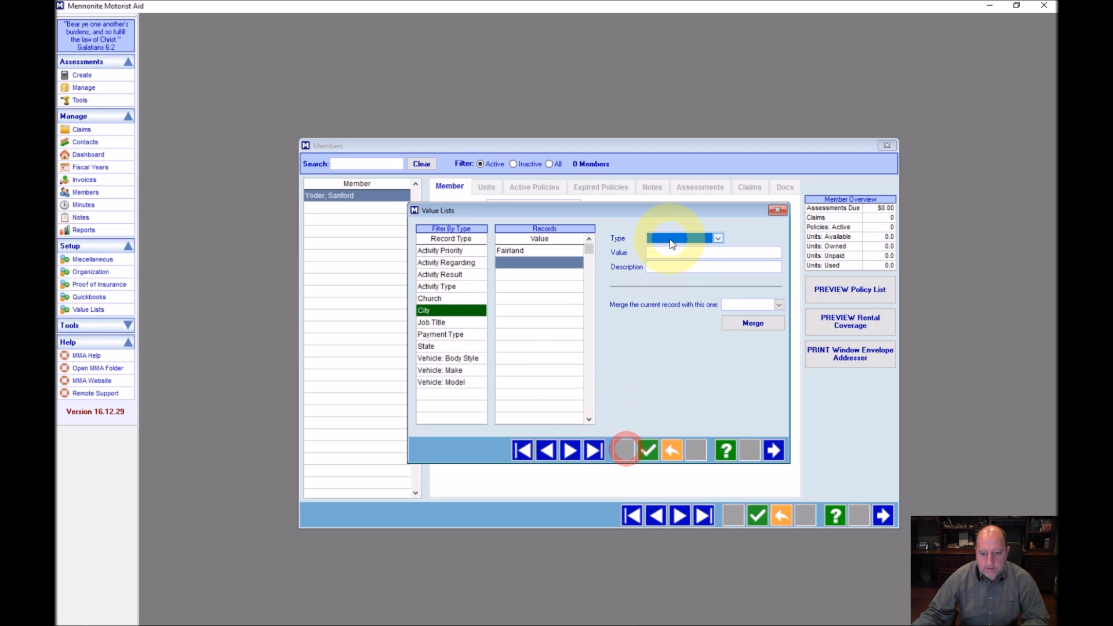
left_click(671, 236)
left_click(655, 299)
left_click(660, 252)
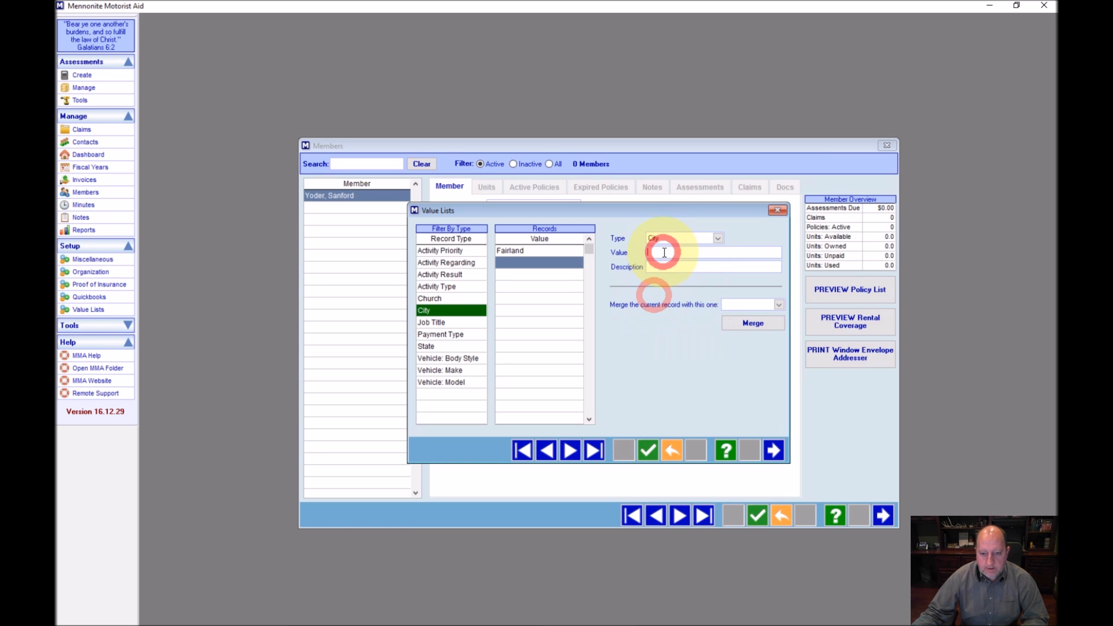
type("Mian")
type("iami")
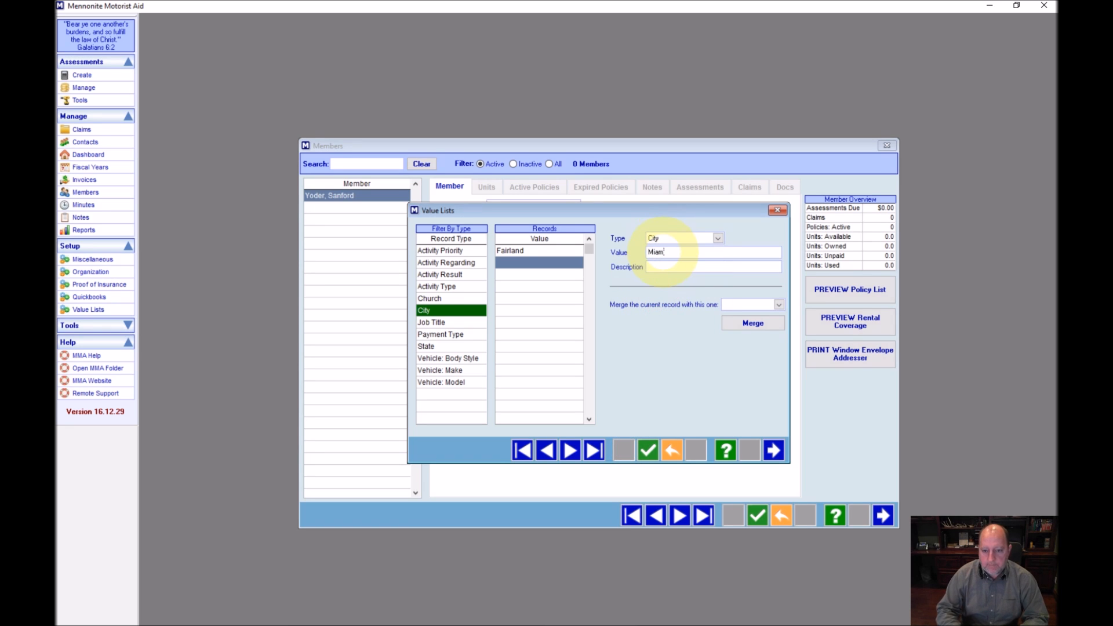
key("Tab")
left_click(648, 451)
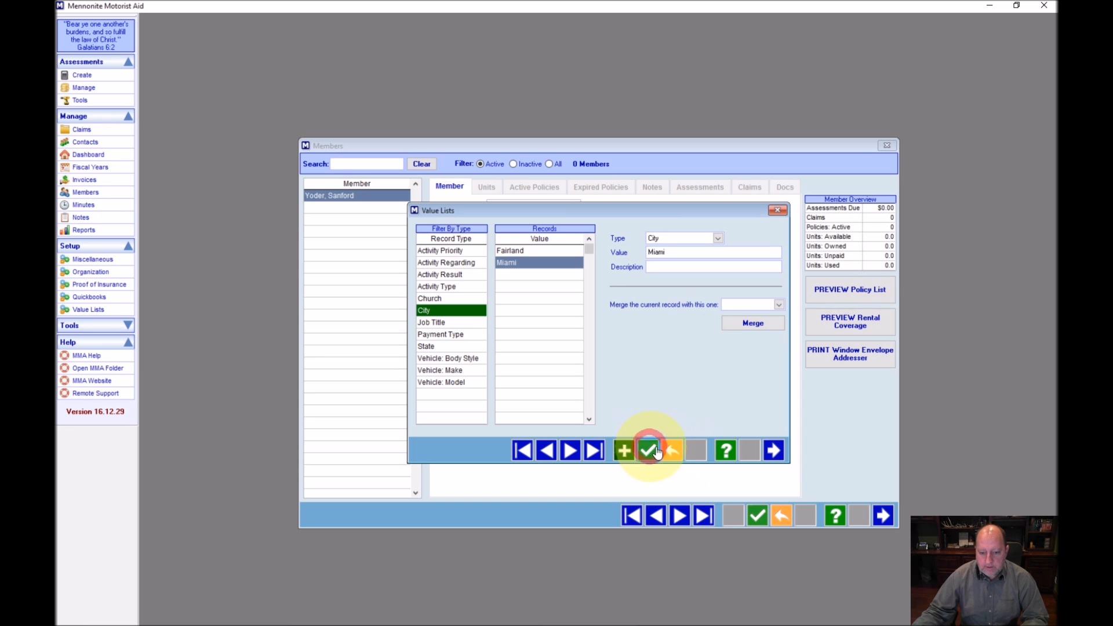
left_click(776, 449)
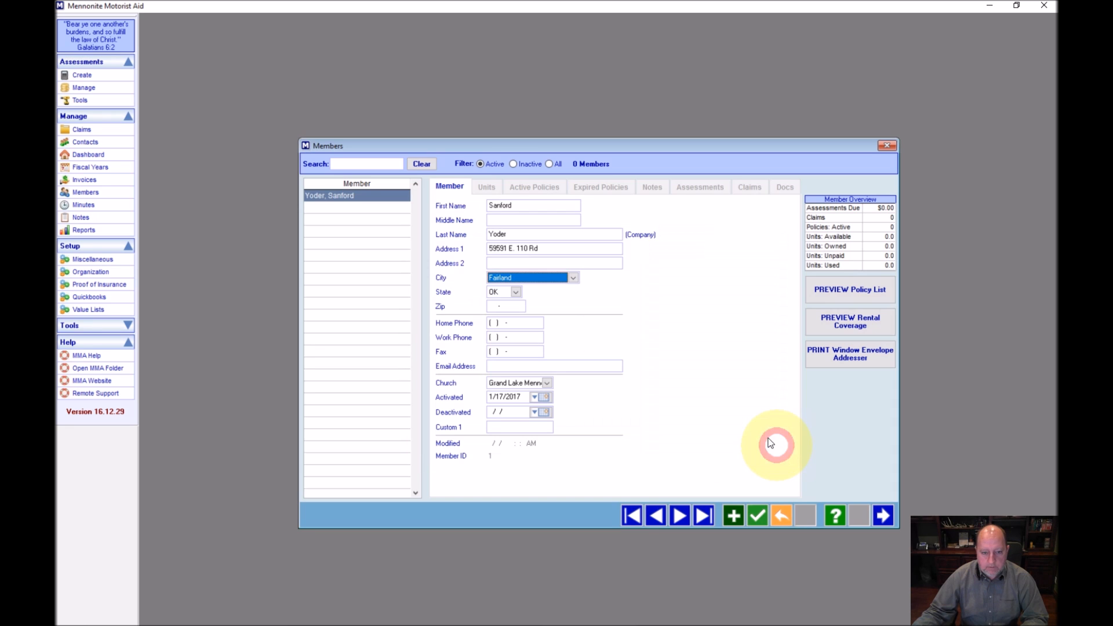
Refresh the City list and set the member's city to Miami
left_click(571, 279)
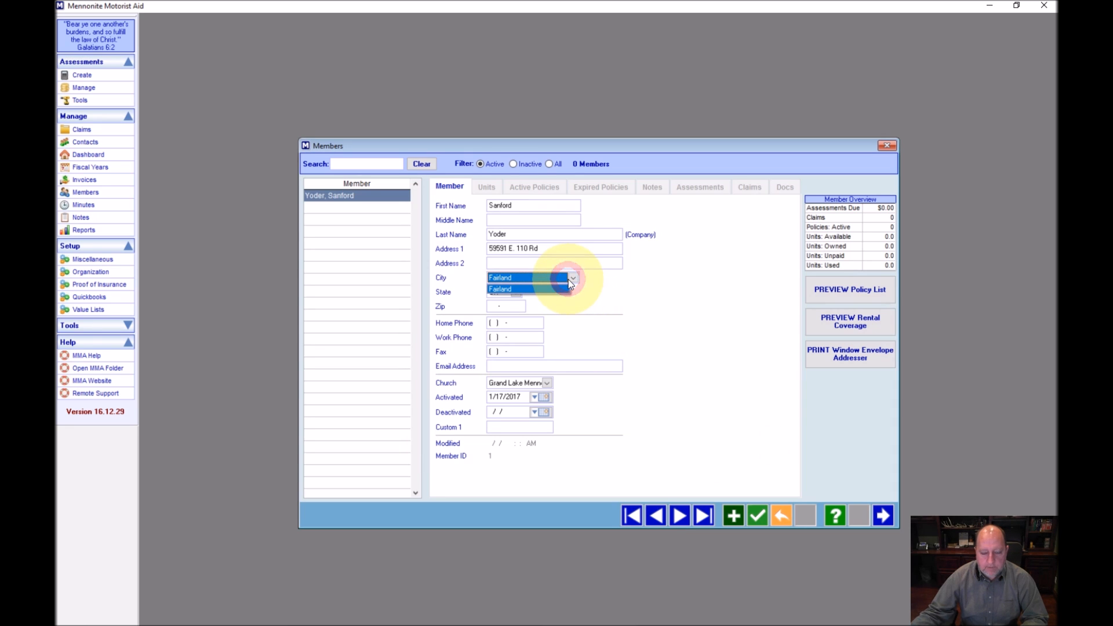
left_click(572, 279)
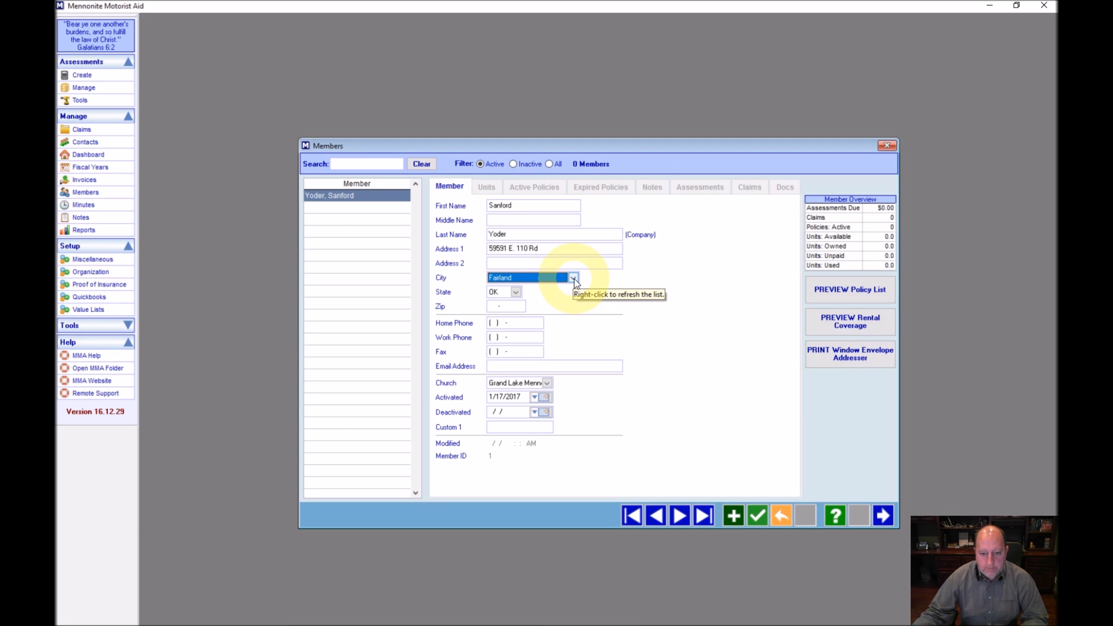
right_click(573, 278)
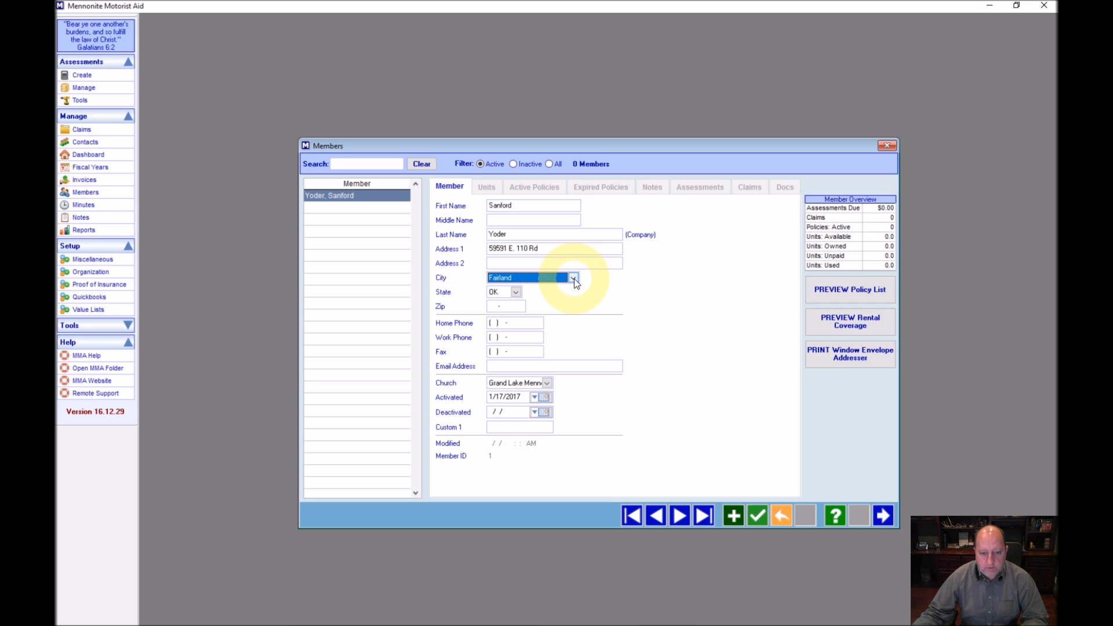
left_click(573, 279)
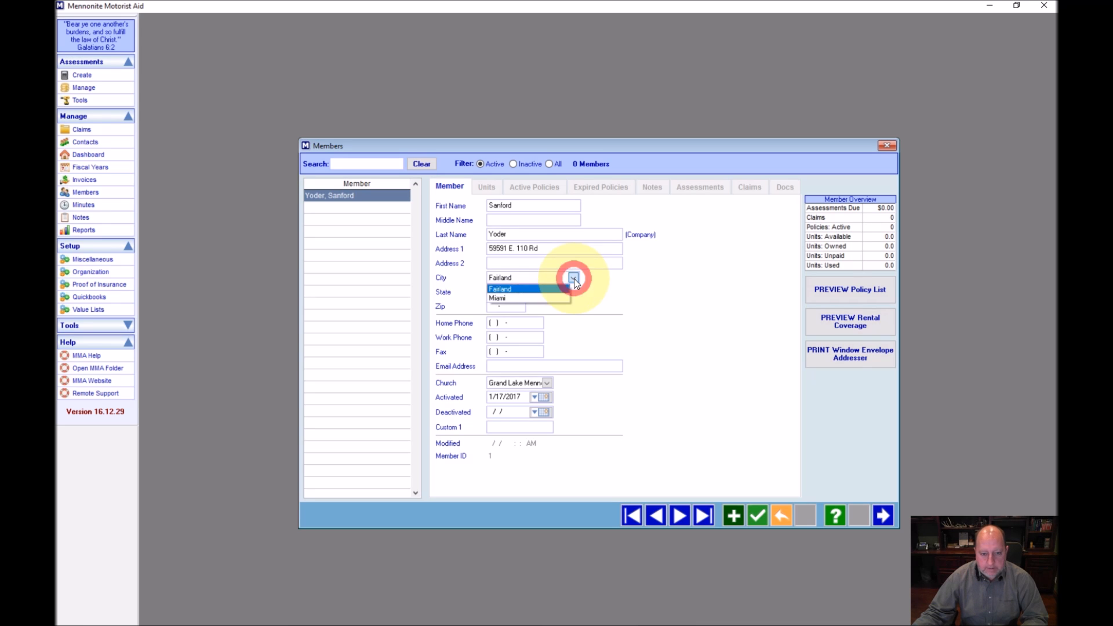
left_click(545, 298)
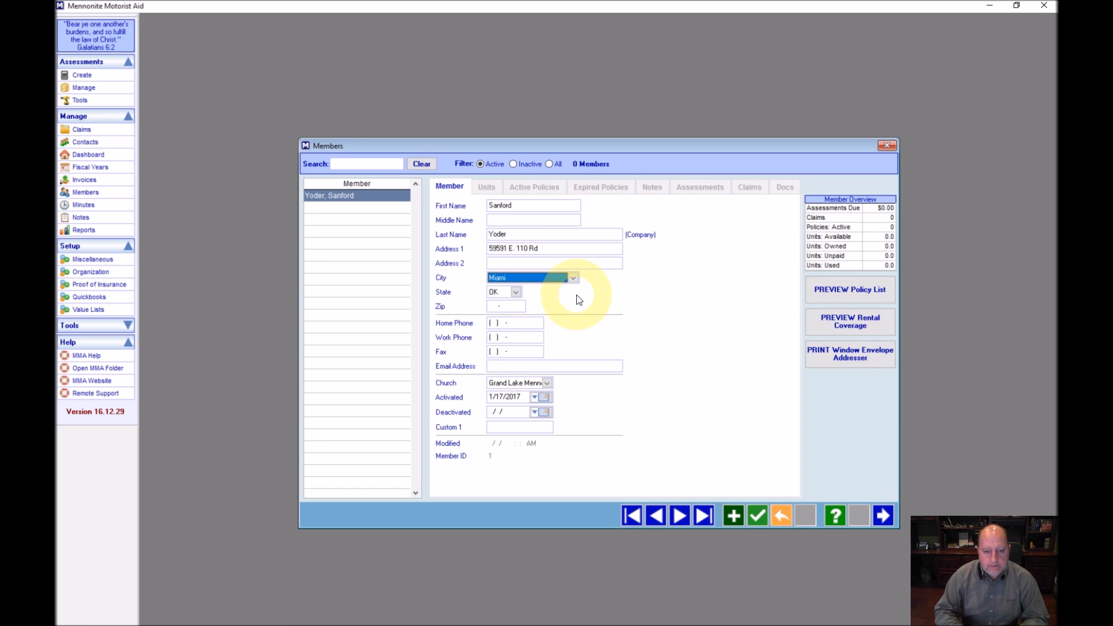
Enter the member's zip code, home and work phone numbers, and e-mail address
key("Tab")
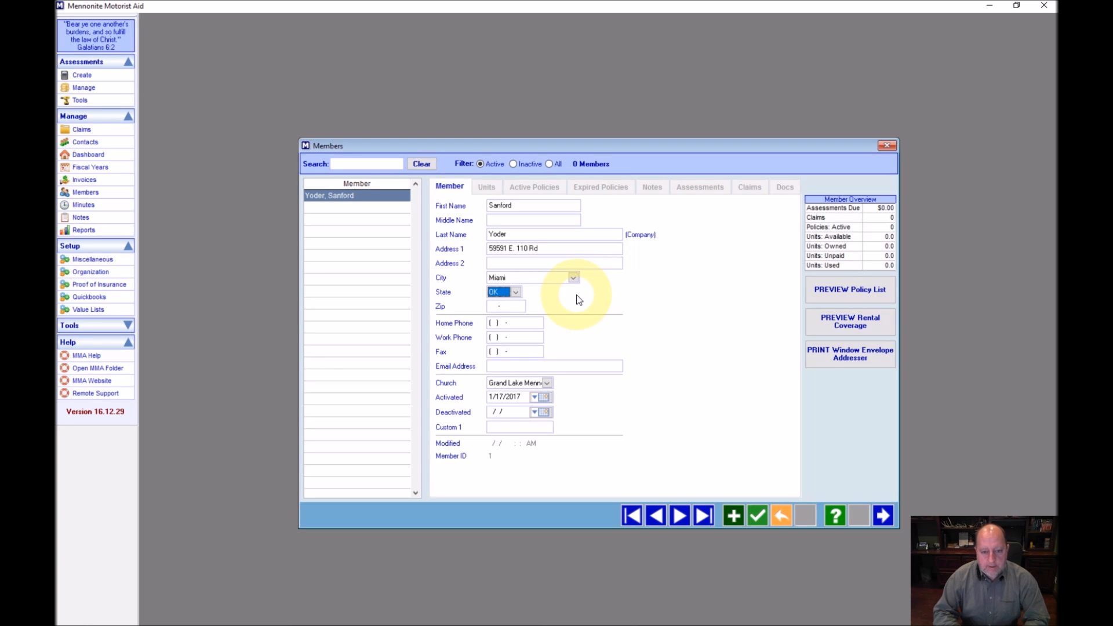
key("Tab")
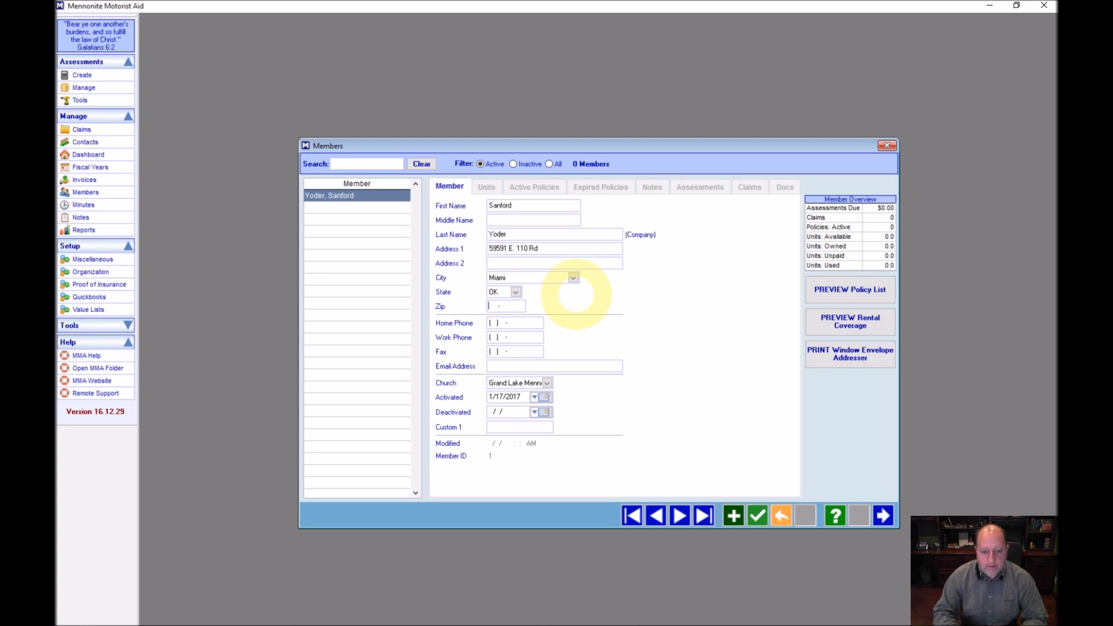
type("74354")
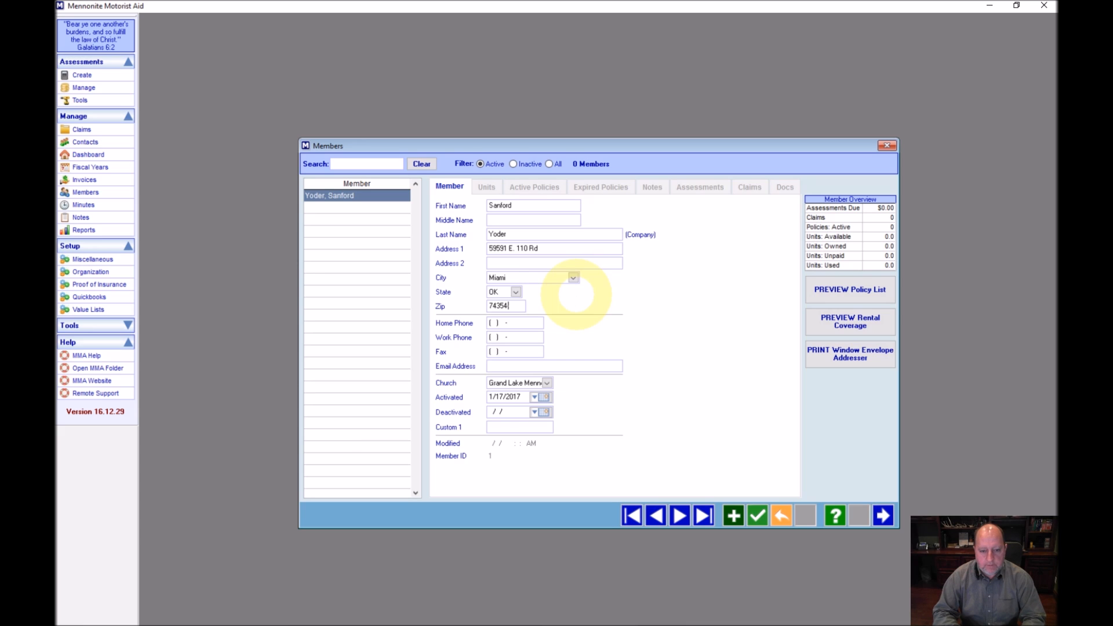
key("Tab")
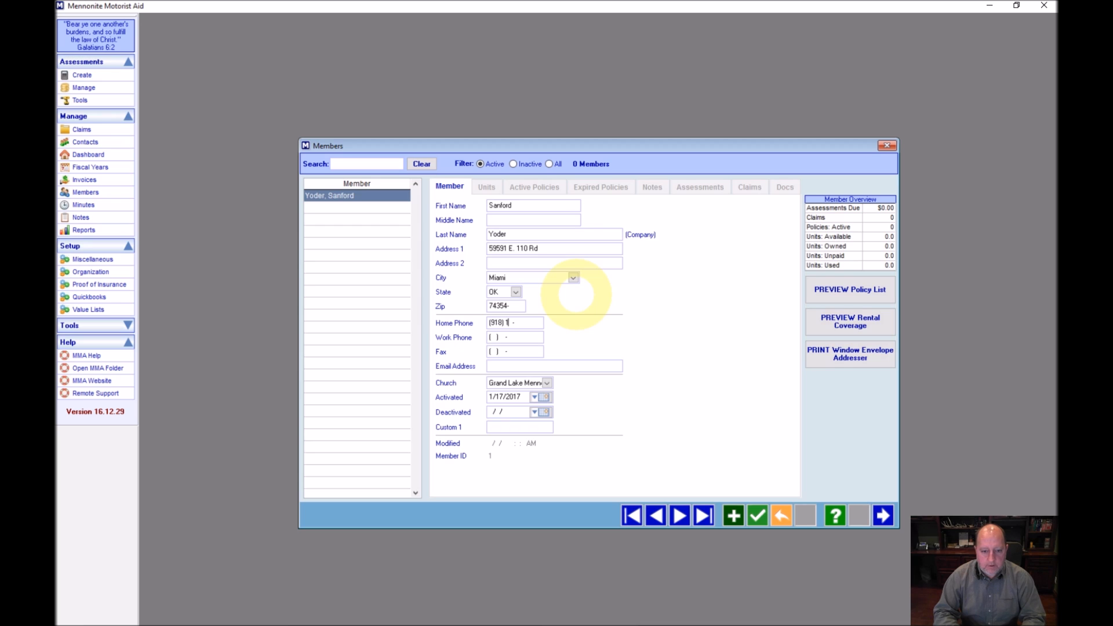
key("shift+Tab")
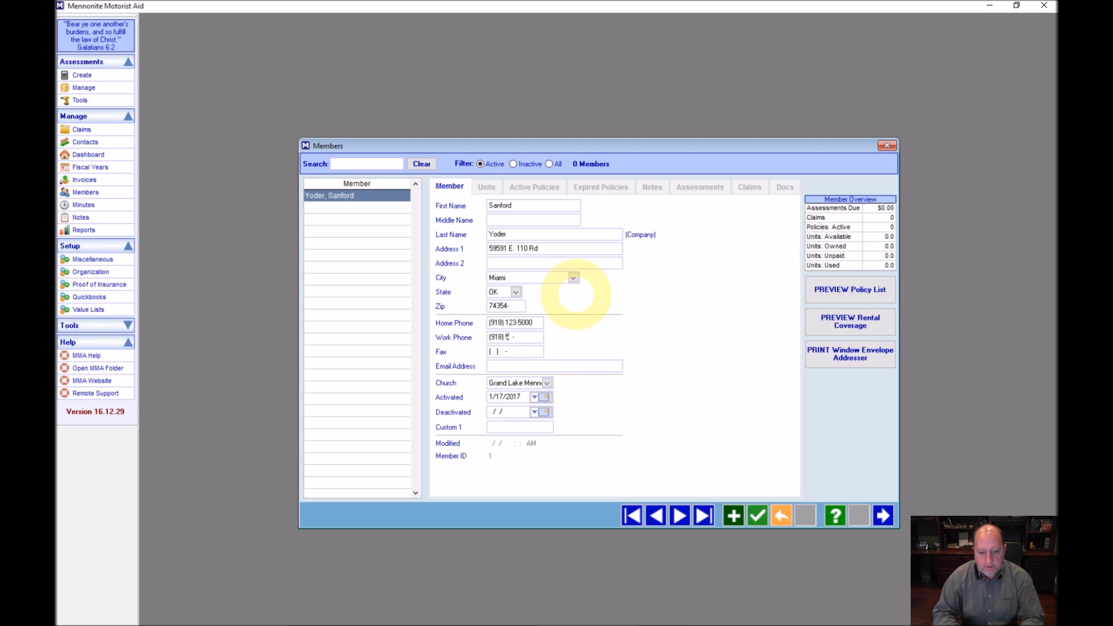
key("Tab")
key("Tab")
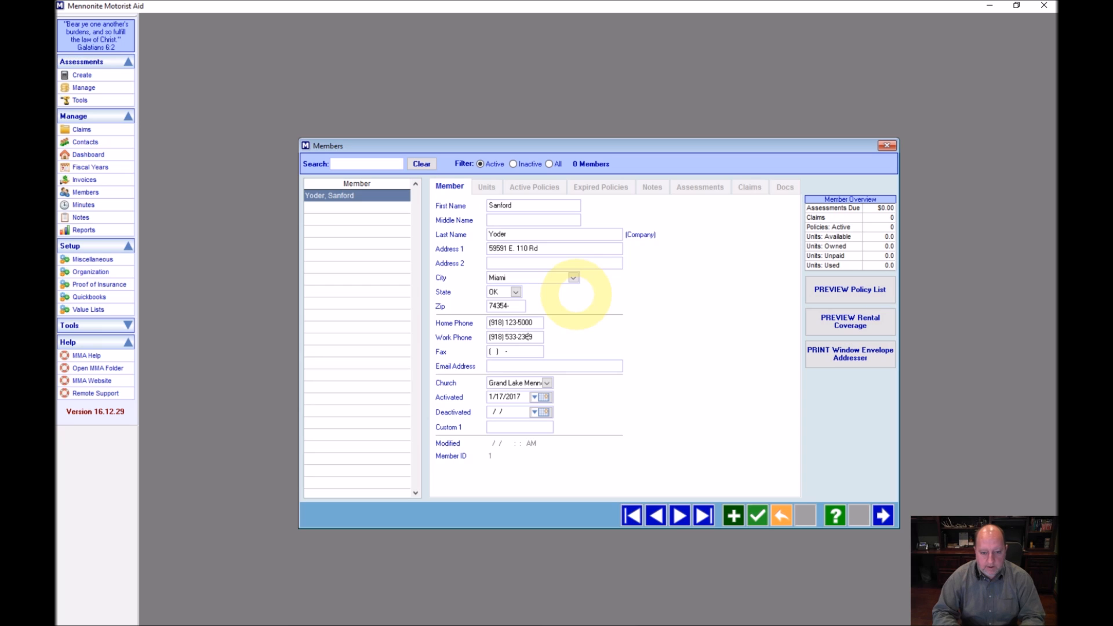
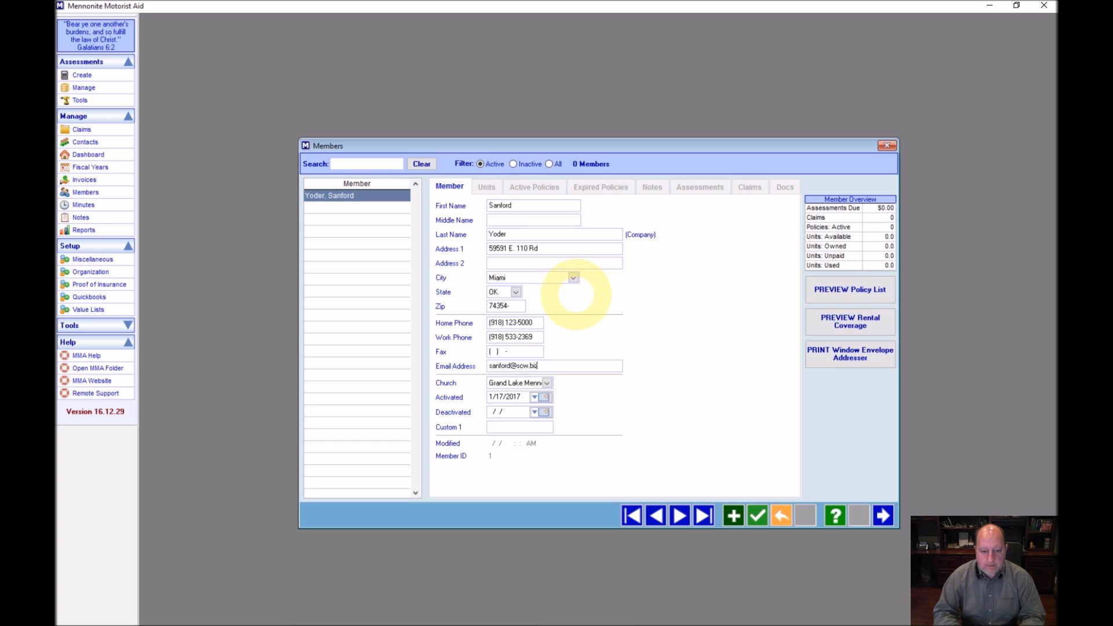
key("Tab")
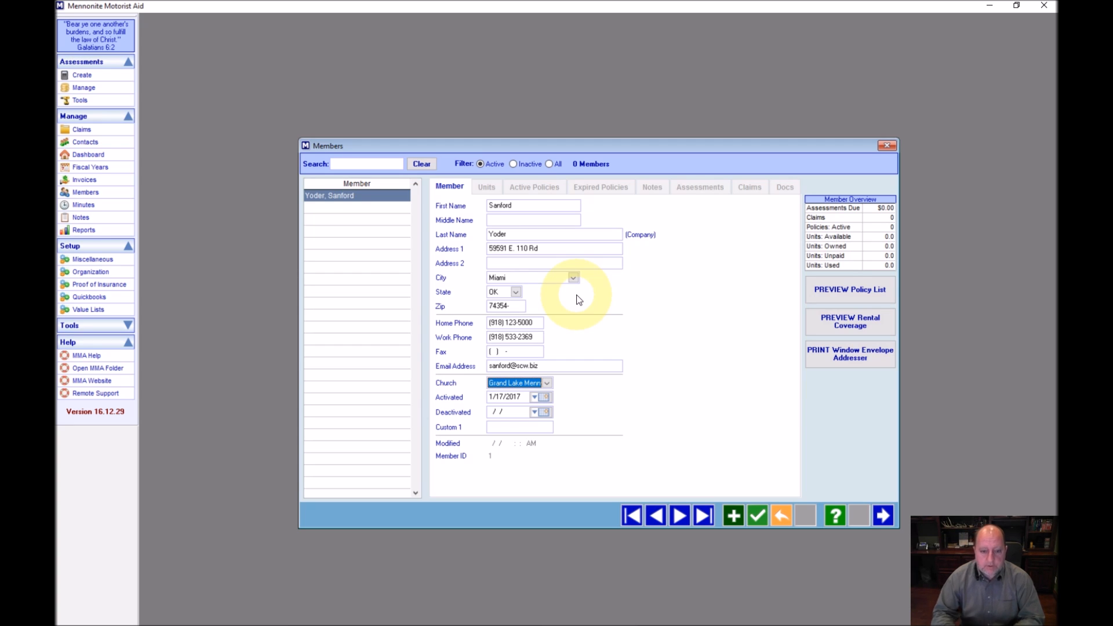
Keep Grand Lake Mennonite as the church and bring up the Activated date calendar
left_click(547, 384)
left_click(544, 394)
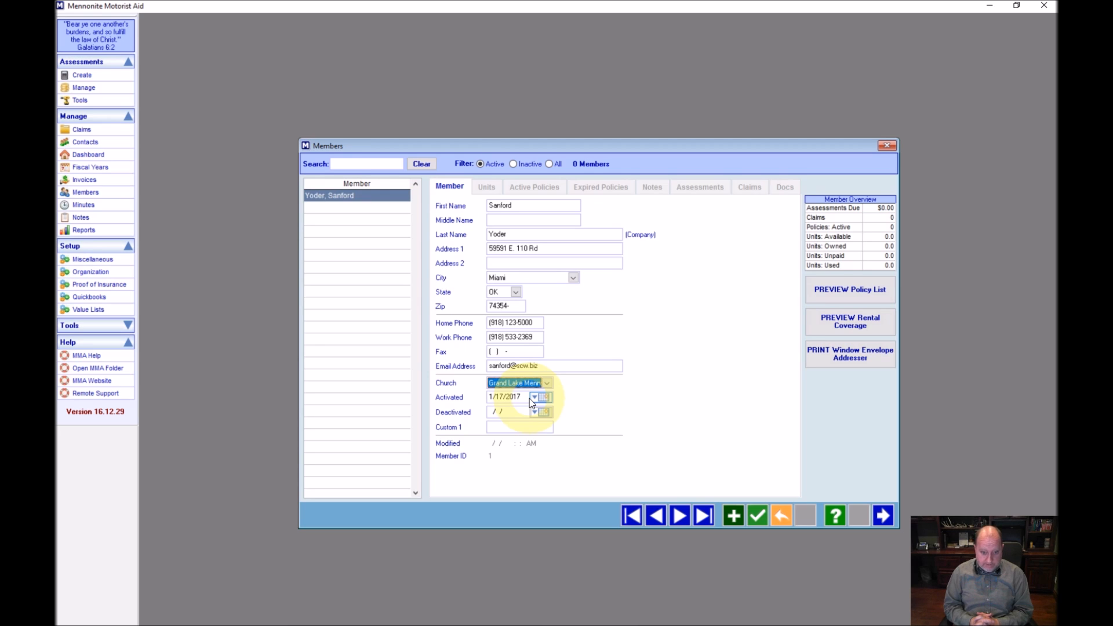
left_click(547, 398)
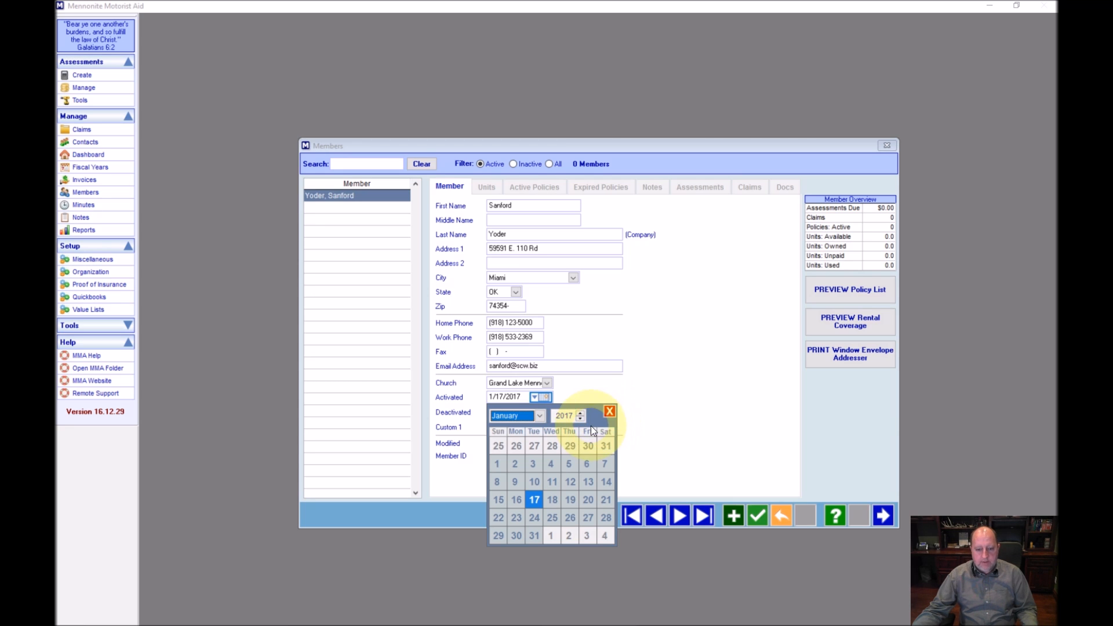
Set Activated to 1/1/2017, save the member, and close the Members window
left_click(496, 466)
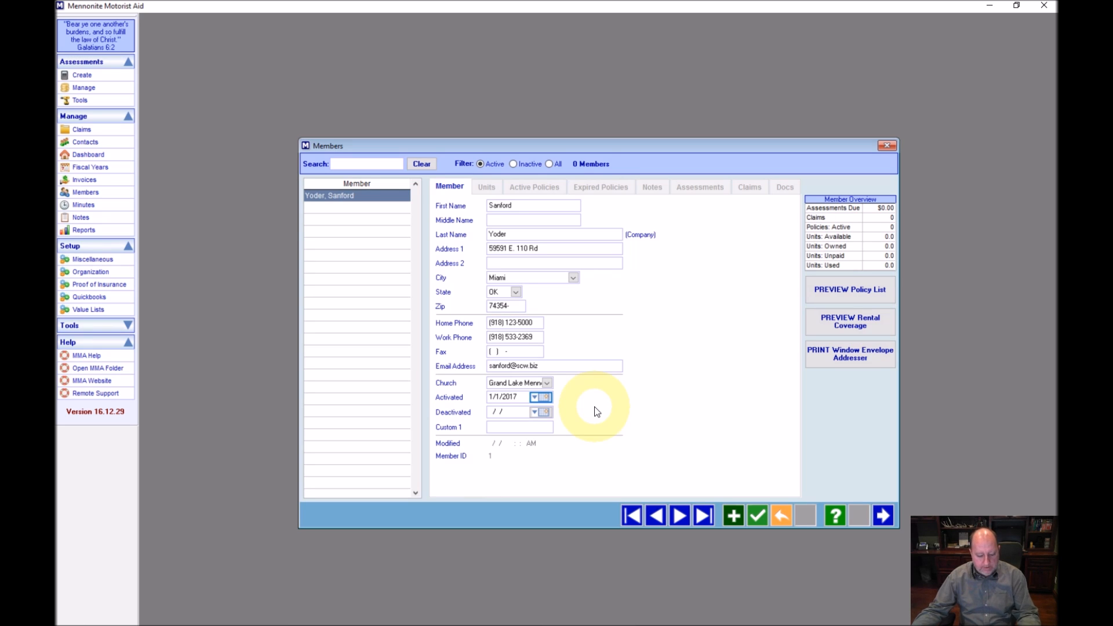
key("Tab")
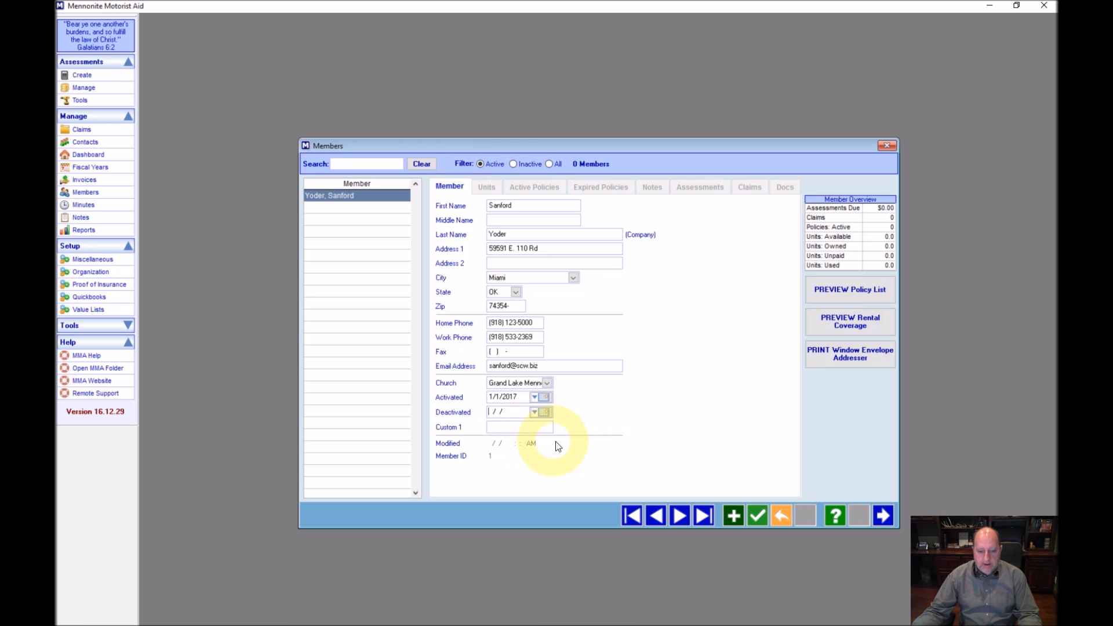
left_click(757, 519)
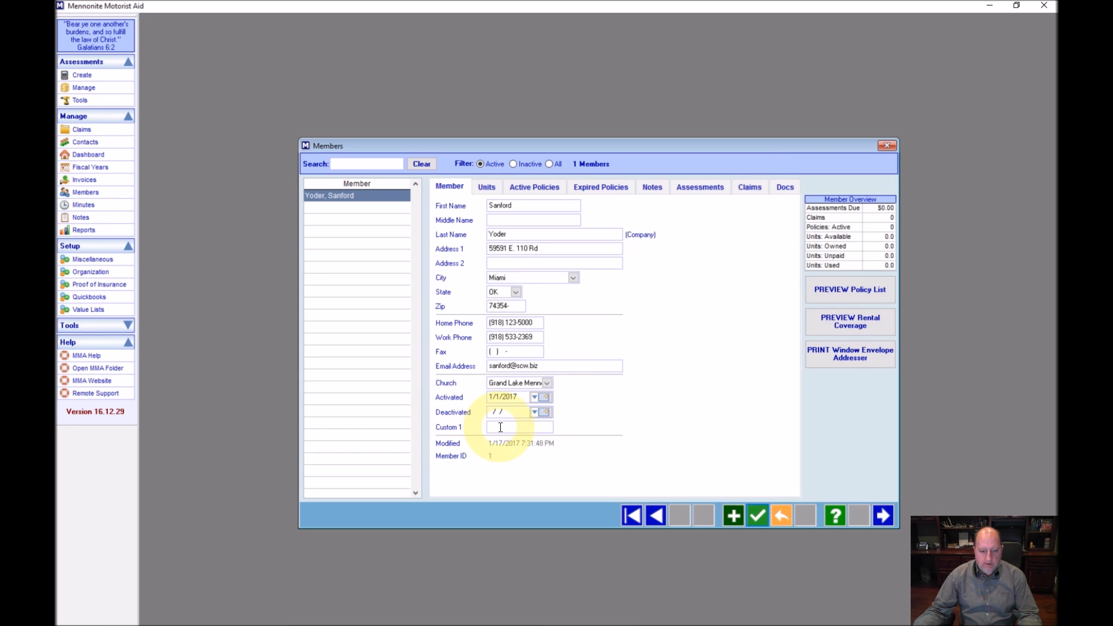
left_click(886, 145)
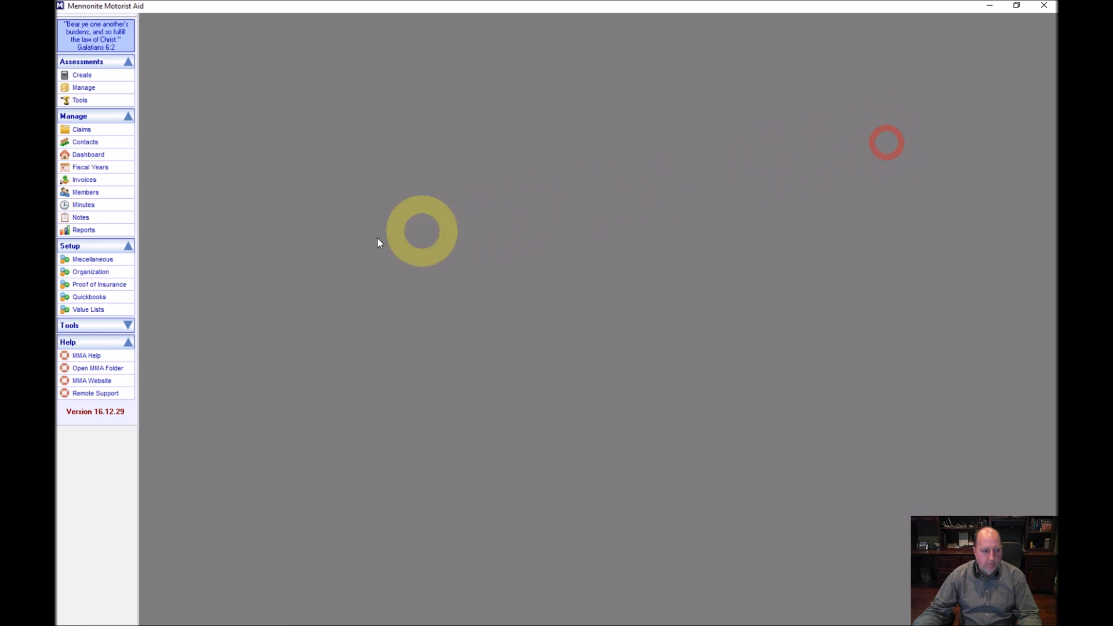
In Setup > Miscellaneous, save the Custom Member Field Name as AR IVANN and exit
left_click(87, 260)
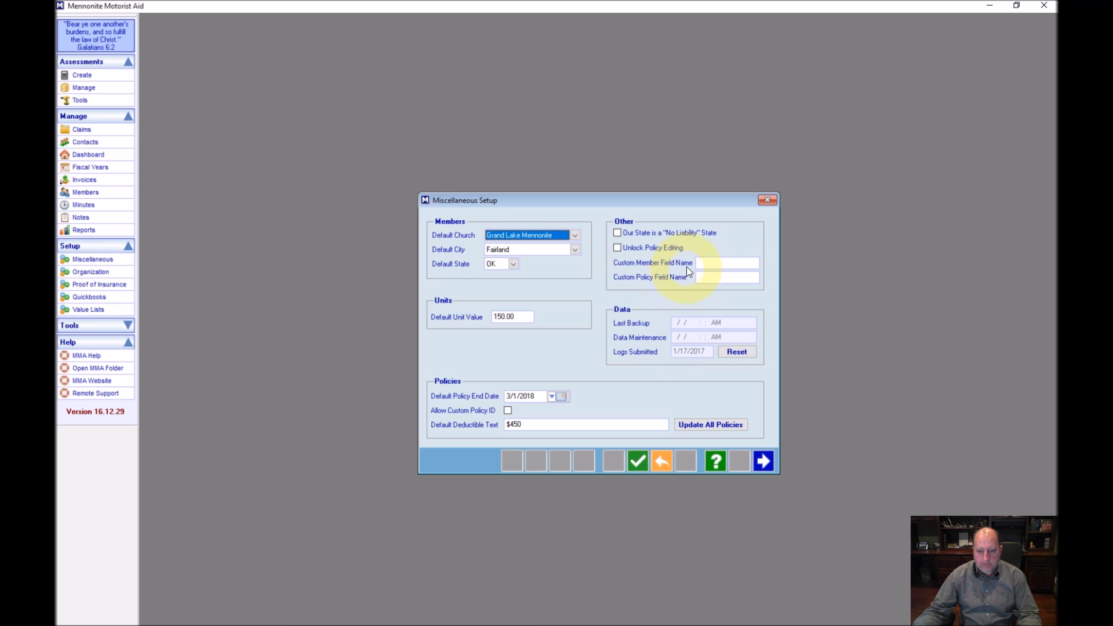
left_click(704, 262)
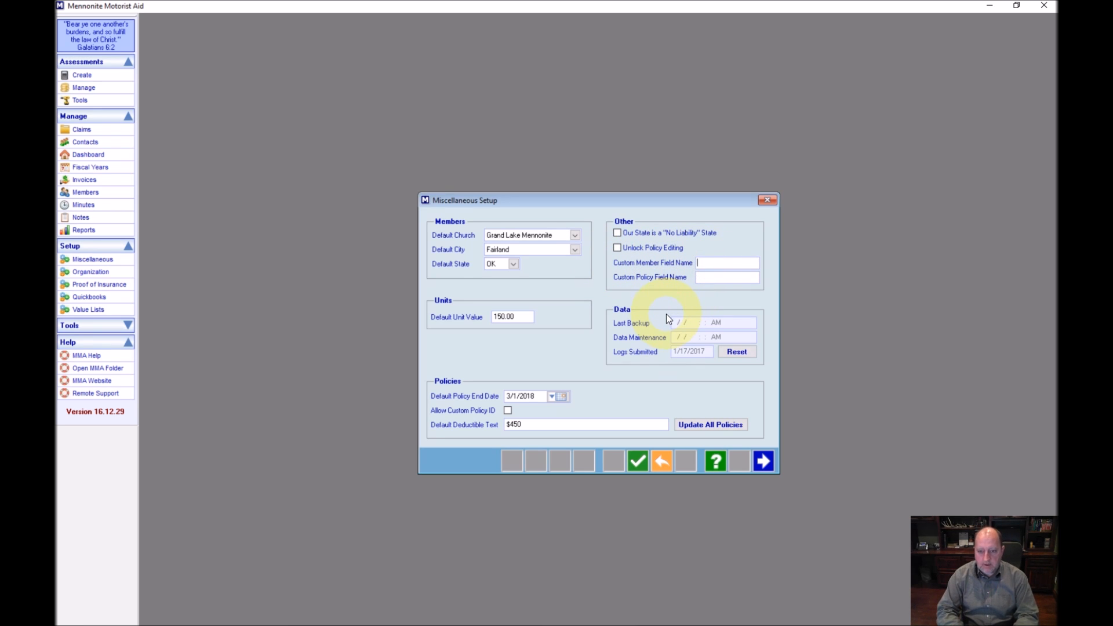
type("AR IVANN")
key("Tab")
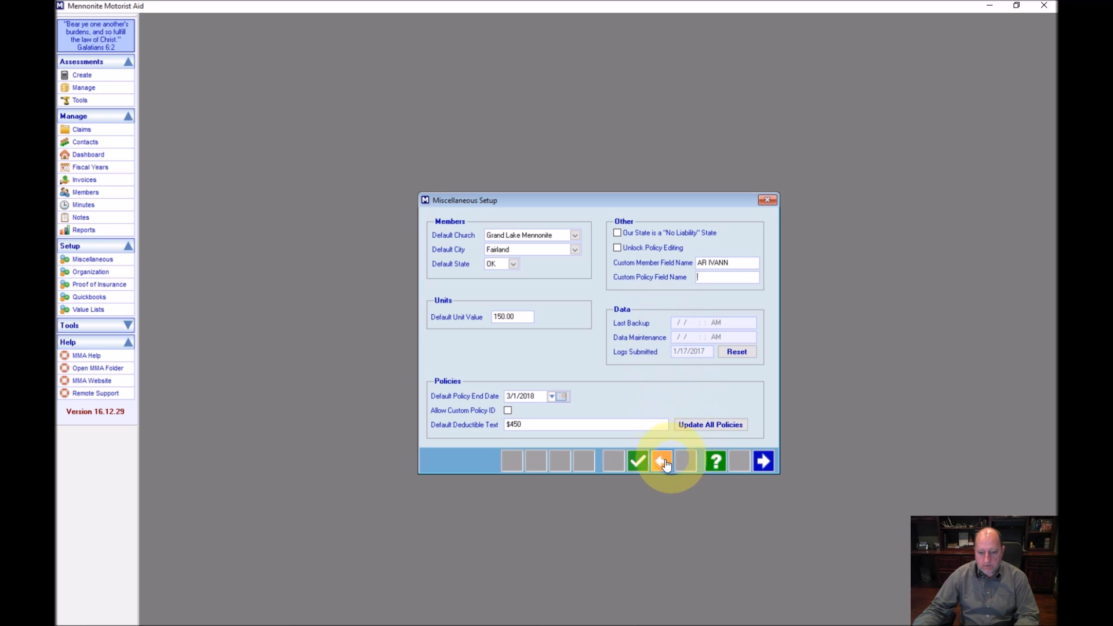
left_click(637, 462)
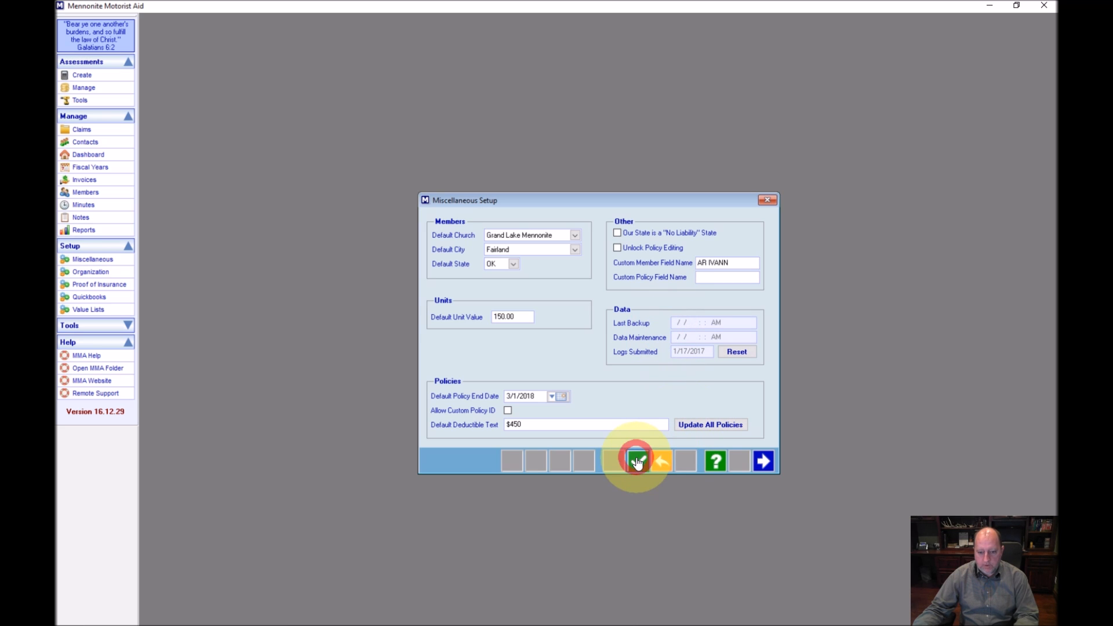
left_click(763, 462)
left_click(84, 192)
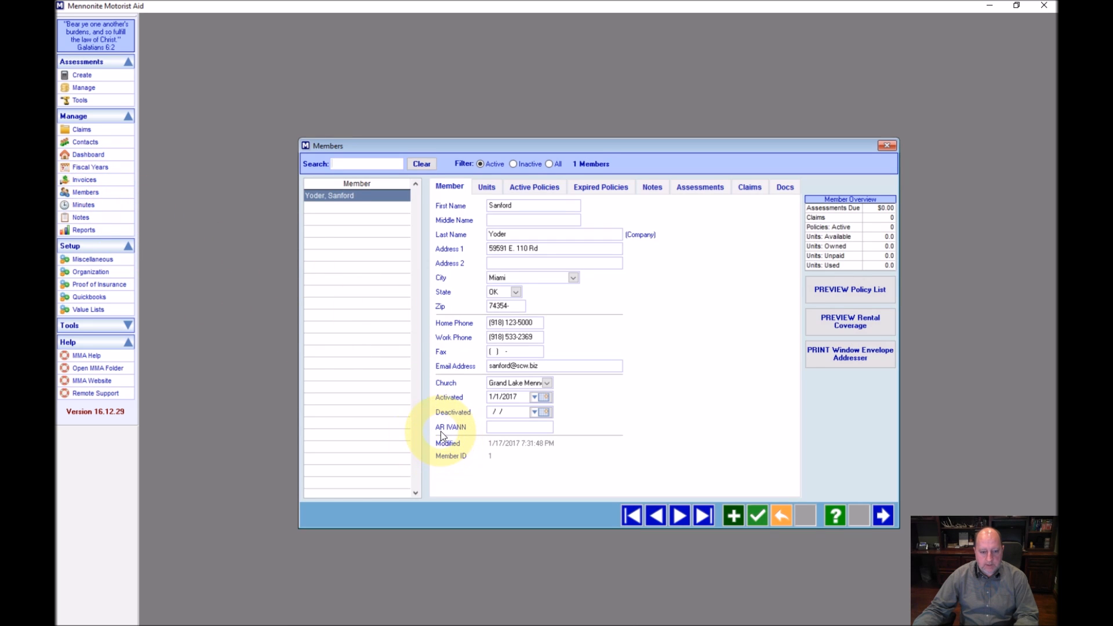
Check the member record's new empty AR IVANN field and the Last Name field tooltips
mouse_move(450, 436)
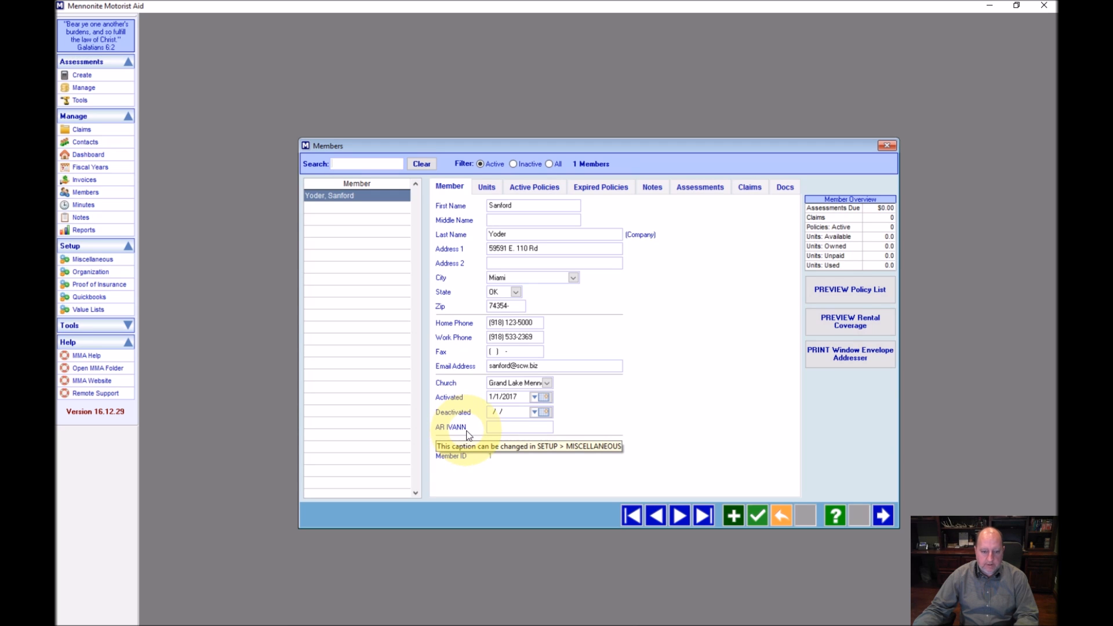
left_click(504, 426)
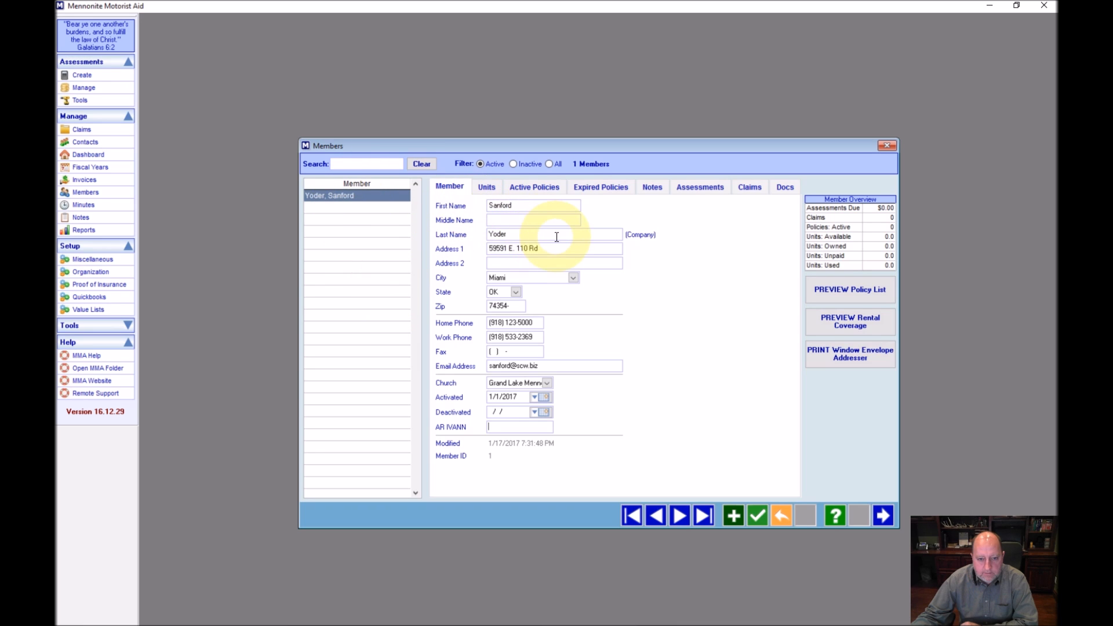
mouse_move(556, 237)
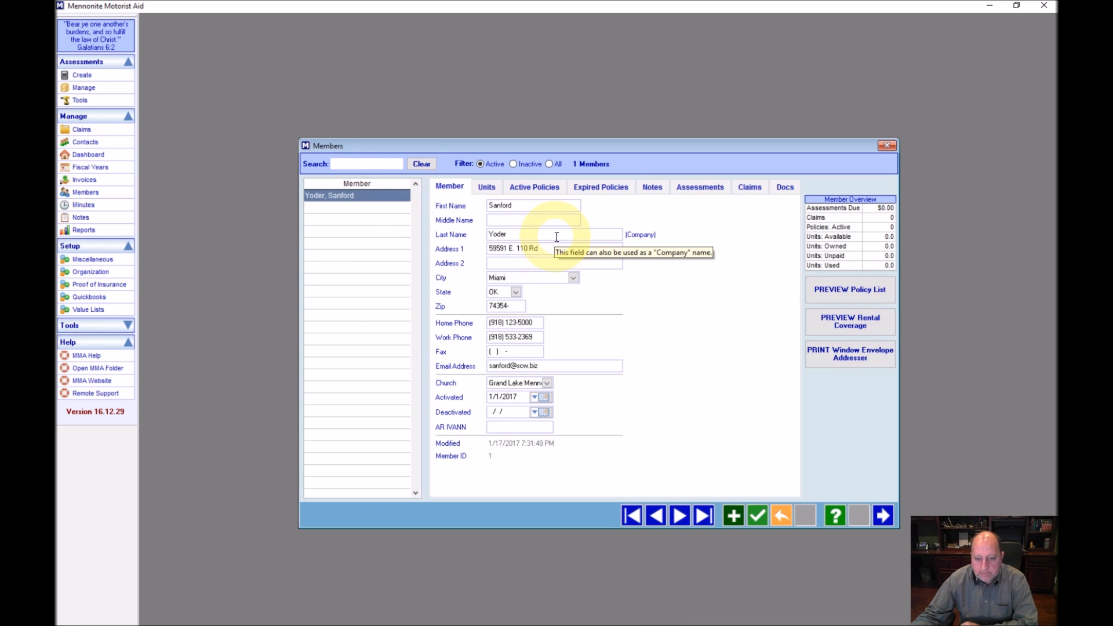
Save the member record again and view, then close, the Manage Members help page
left_click(755, 518)
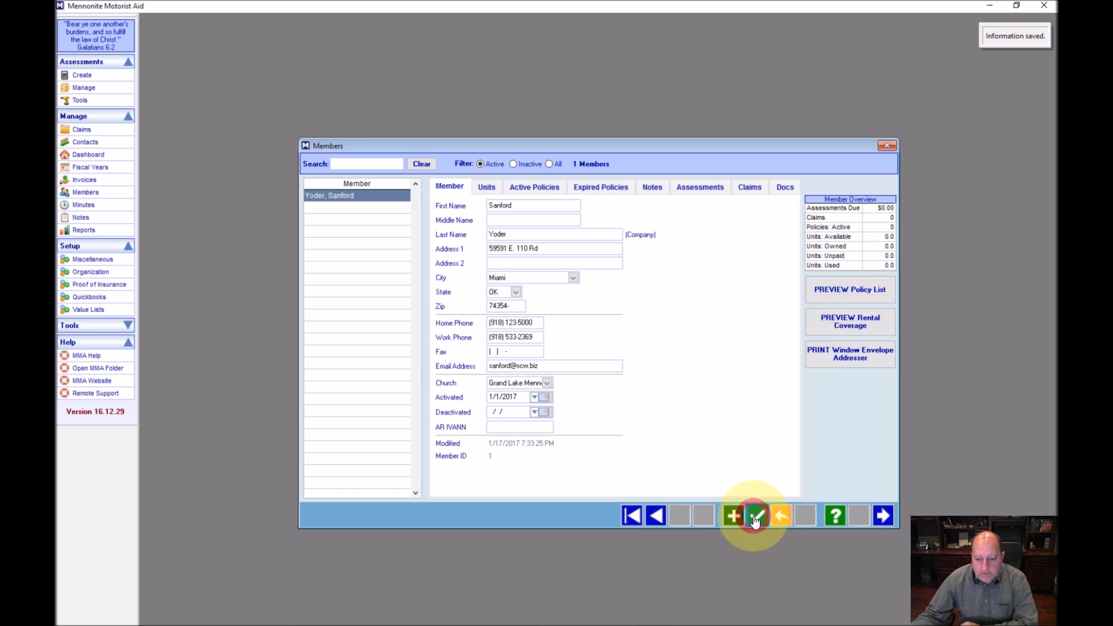
left_click(835, 516)
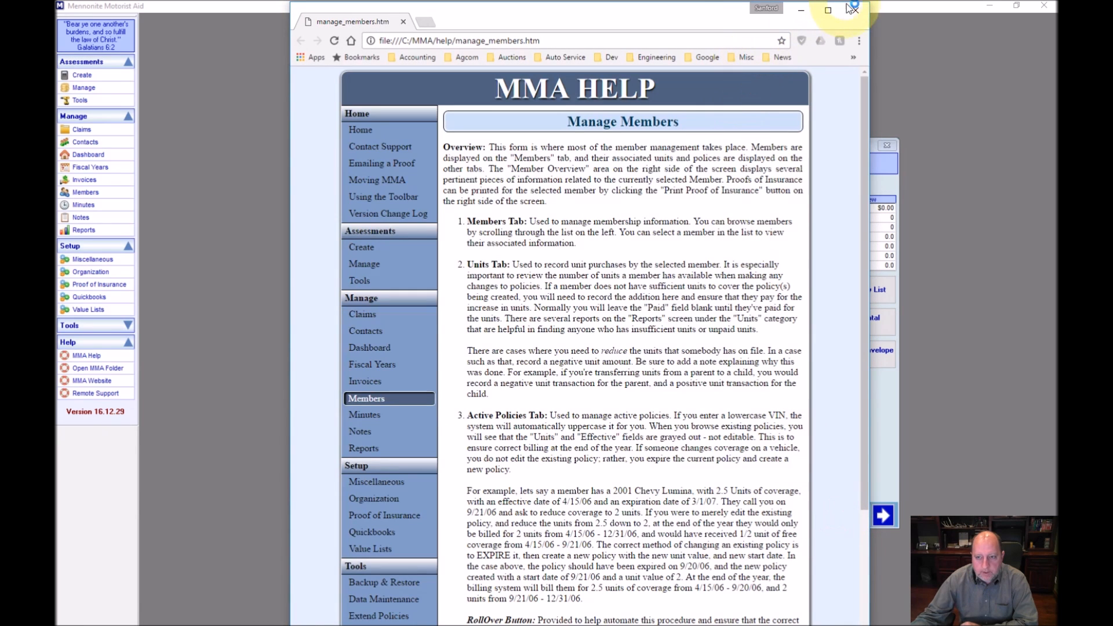
left_click(851, 8)
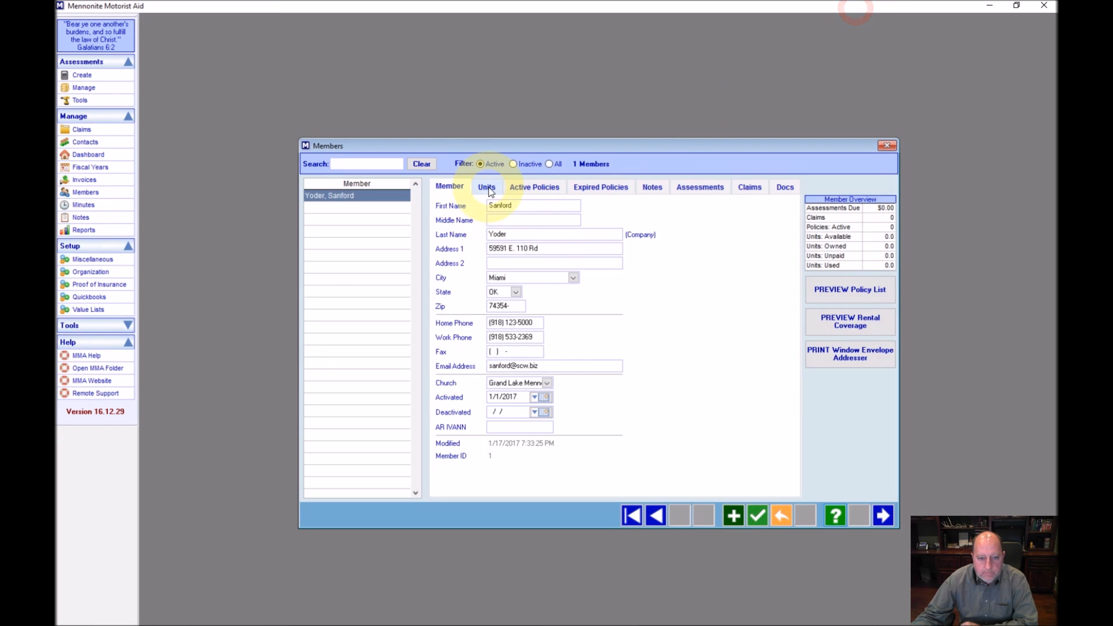
left_click(487, 187)
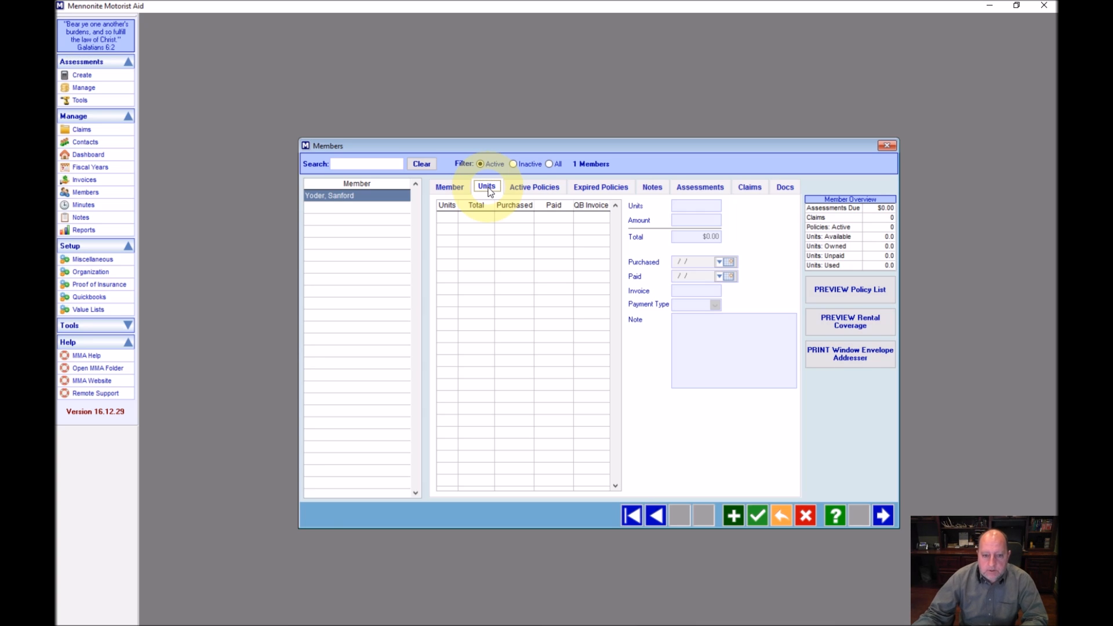
Add a new unit purchase of 5.0 units on the Units tab
left_click(732, 516)
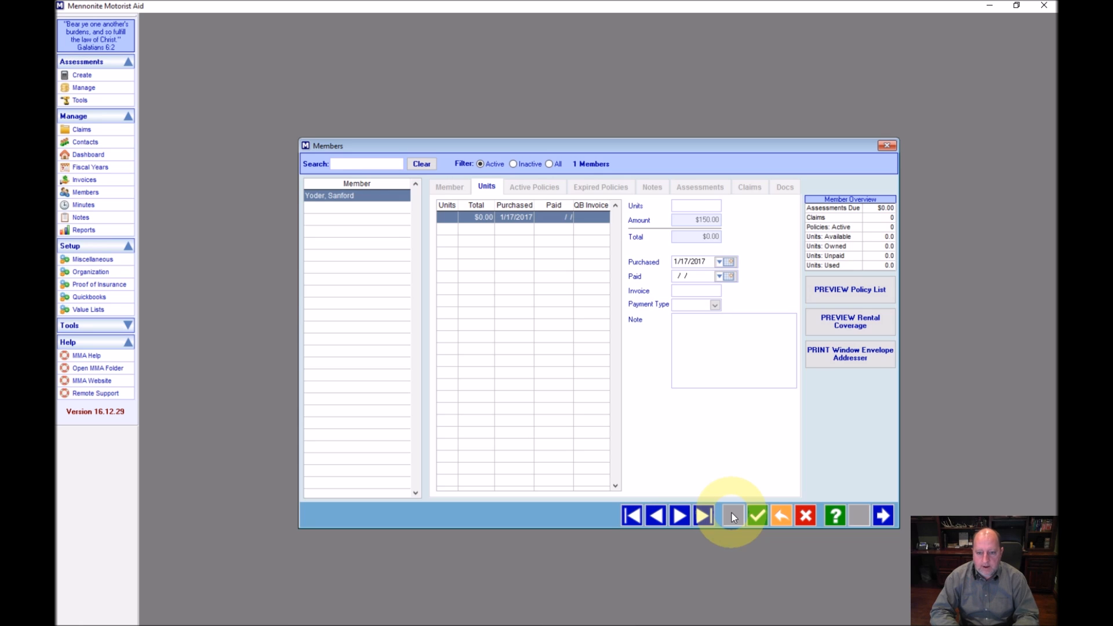
type("5 .0")
key("Tab")
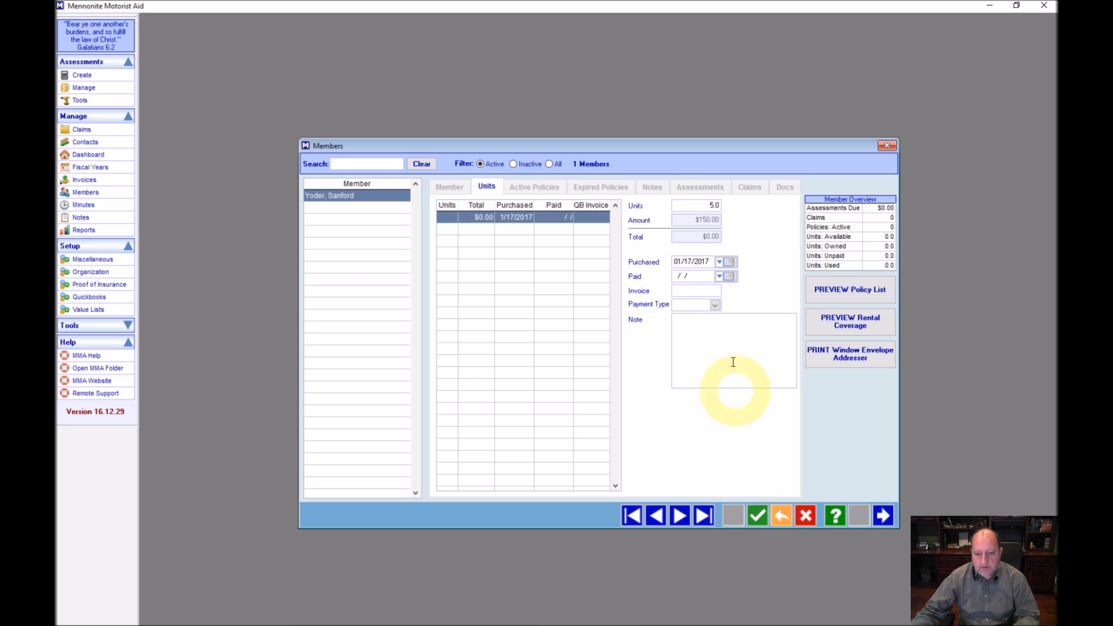
Set the unit purchase date to January 1, 2017
left_click(719, 262)
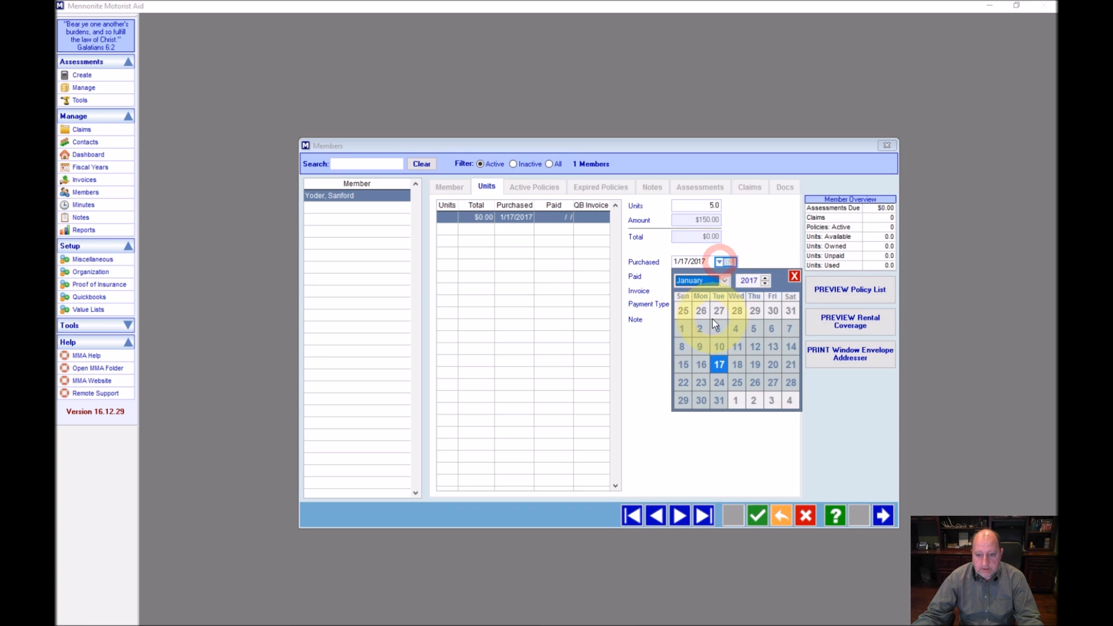
left_click(682, 328)
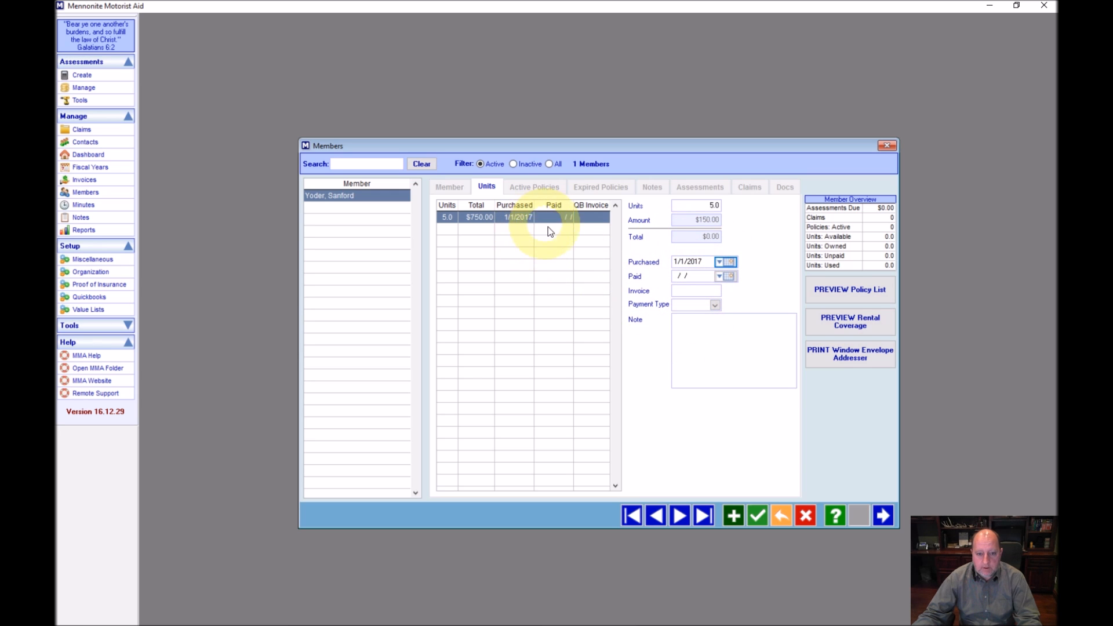
left_click(673, 356)
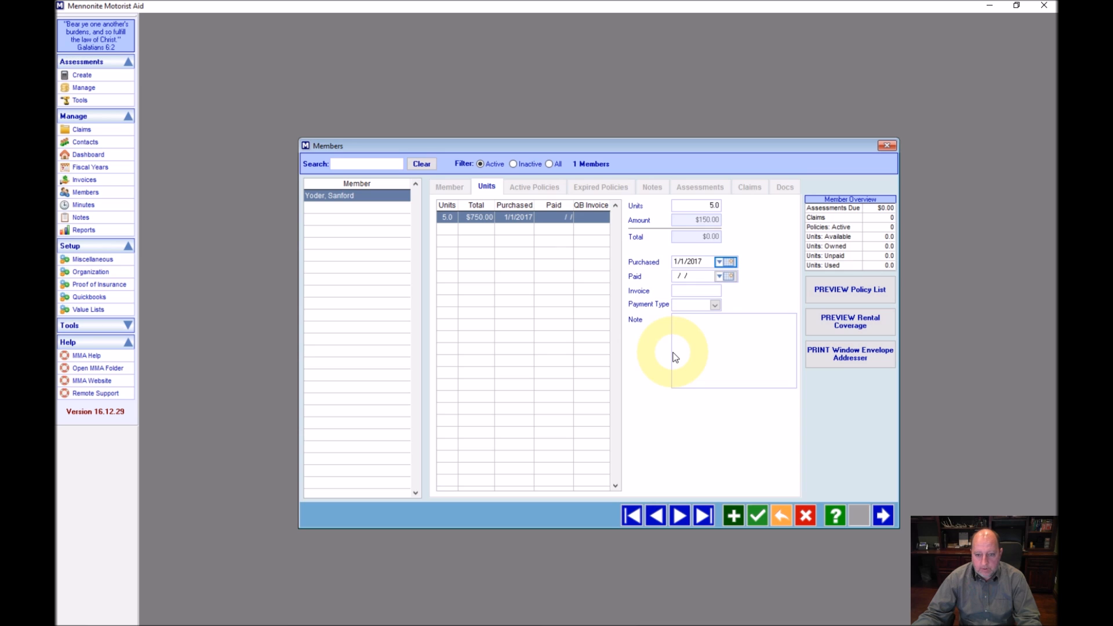
Leave the Paid date blank and save the 5.0-unit, $750.00 purchase
left_click(726, 277)
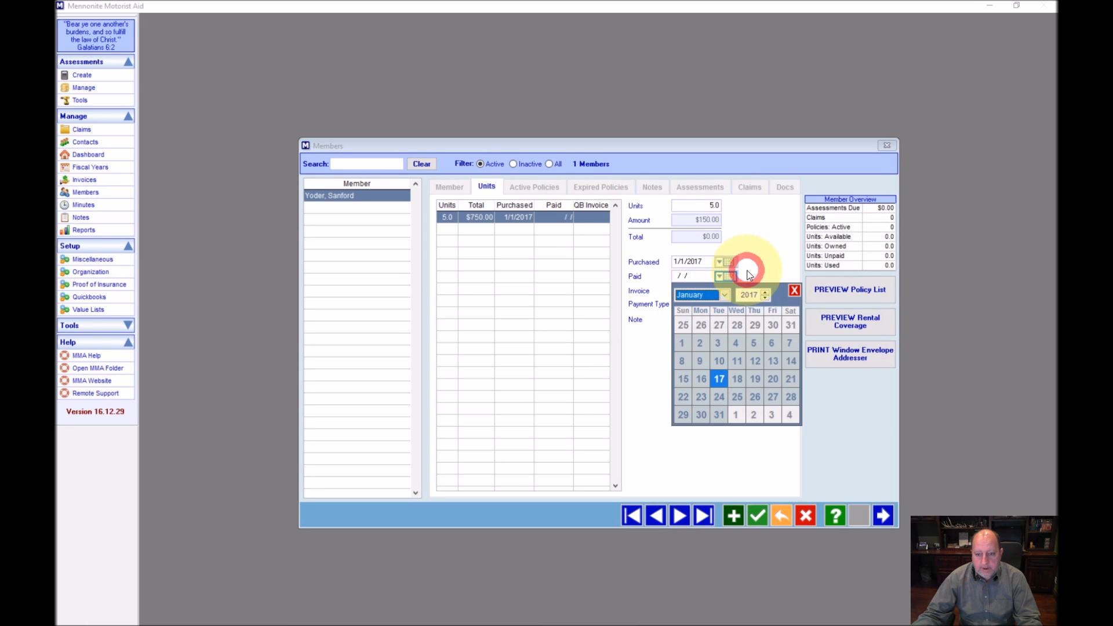
left_click(794, 290)
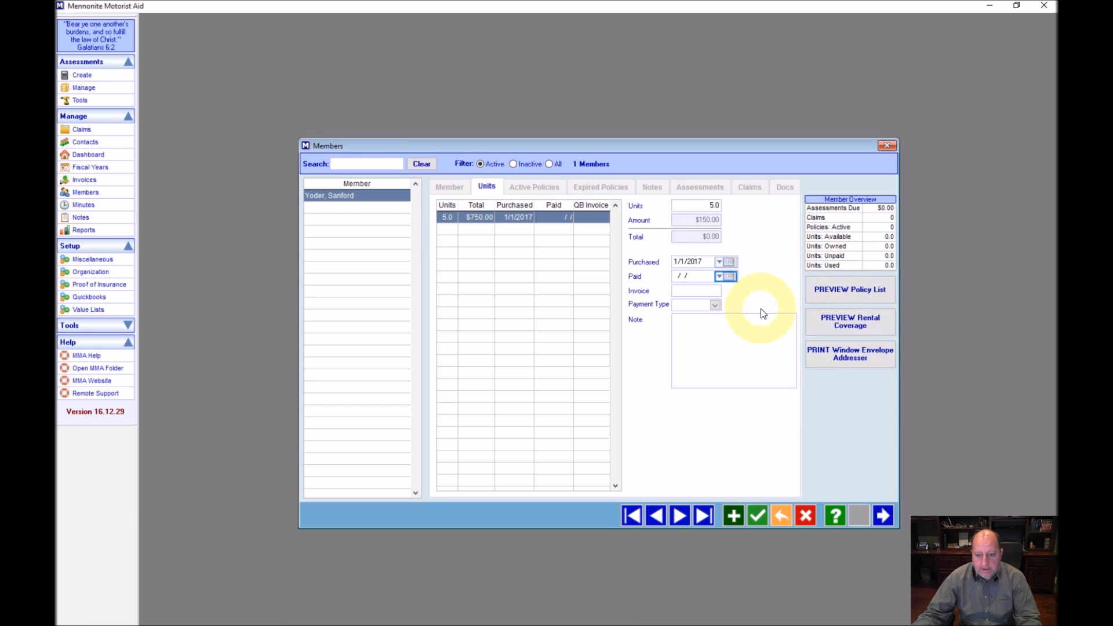
left_click(728, 277)
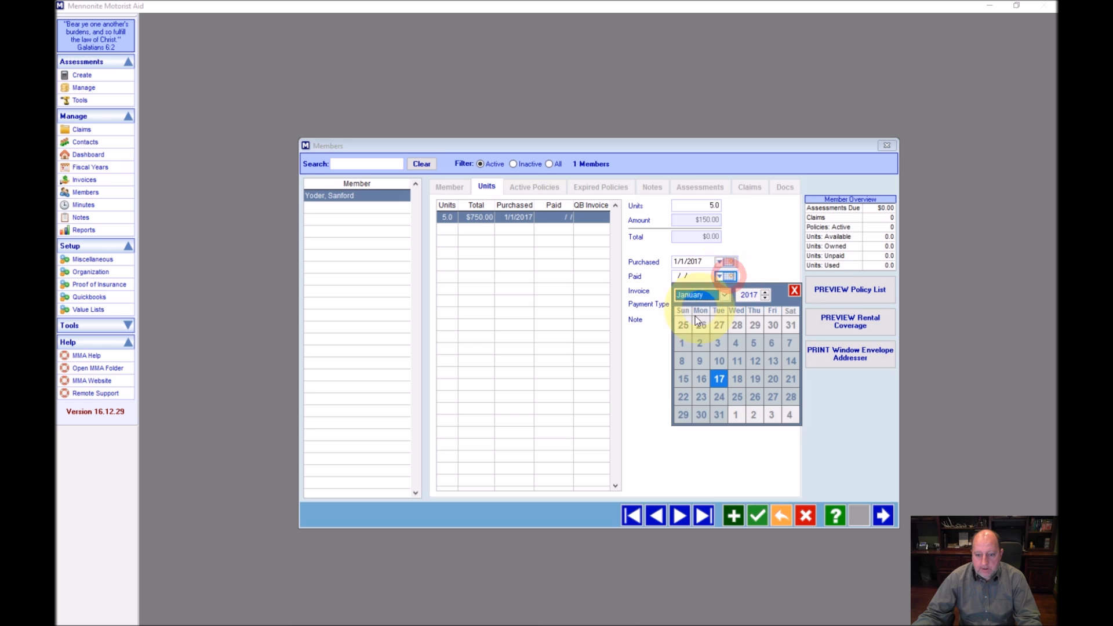
left_click(683, 342)
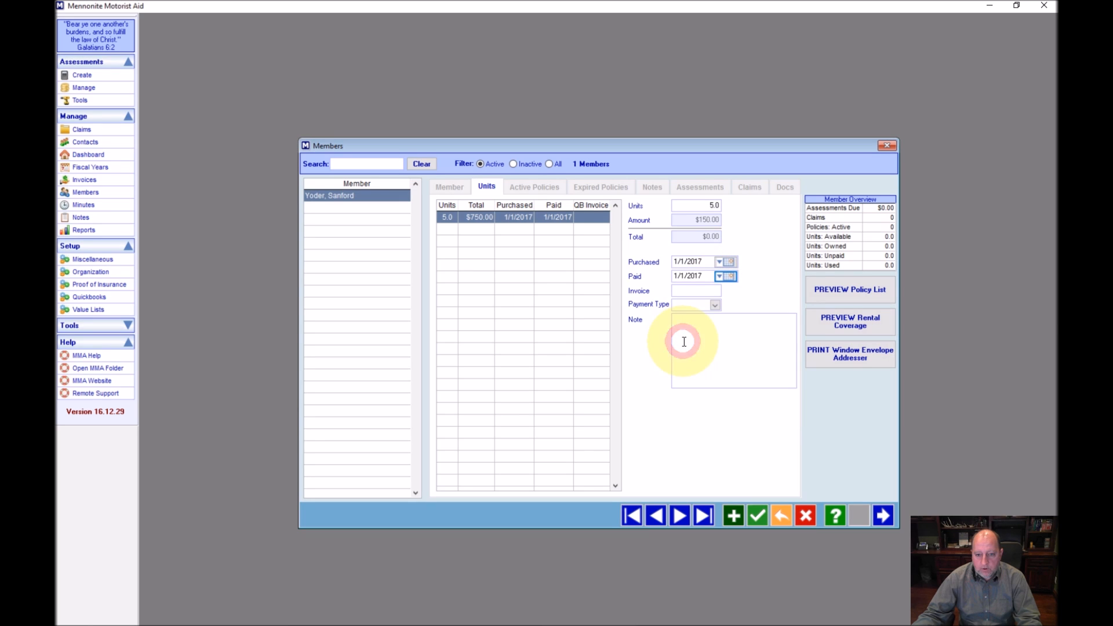
left_click_drag(707, 277, 668, 276)
key("BackSpace")
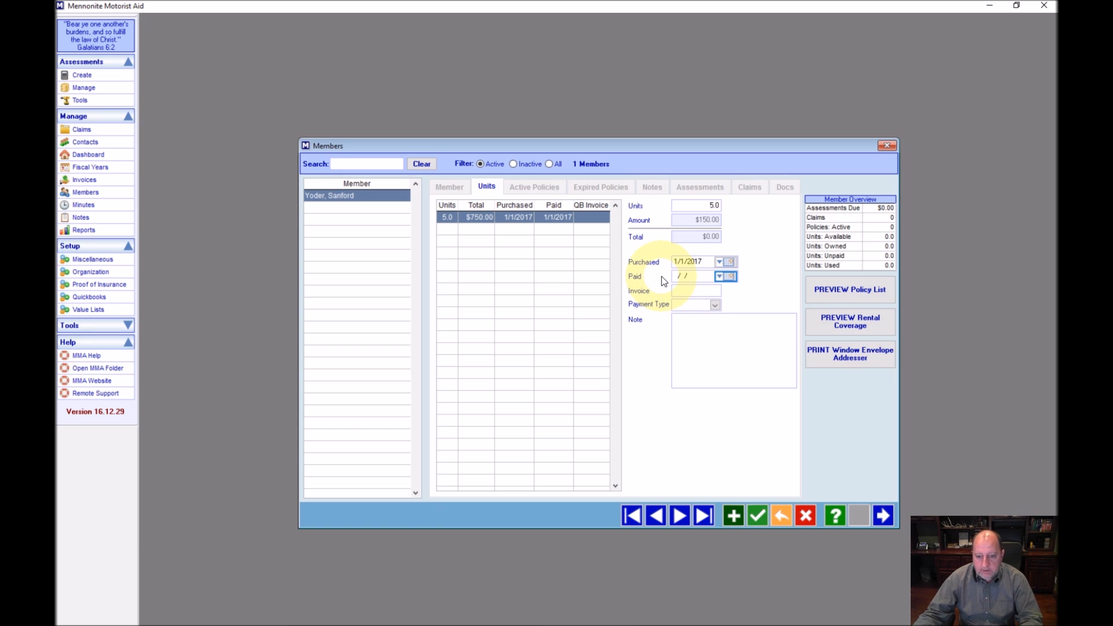
left_click(684, 292)
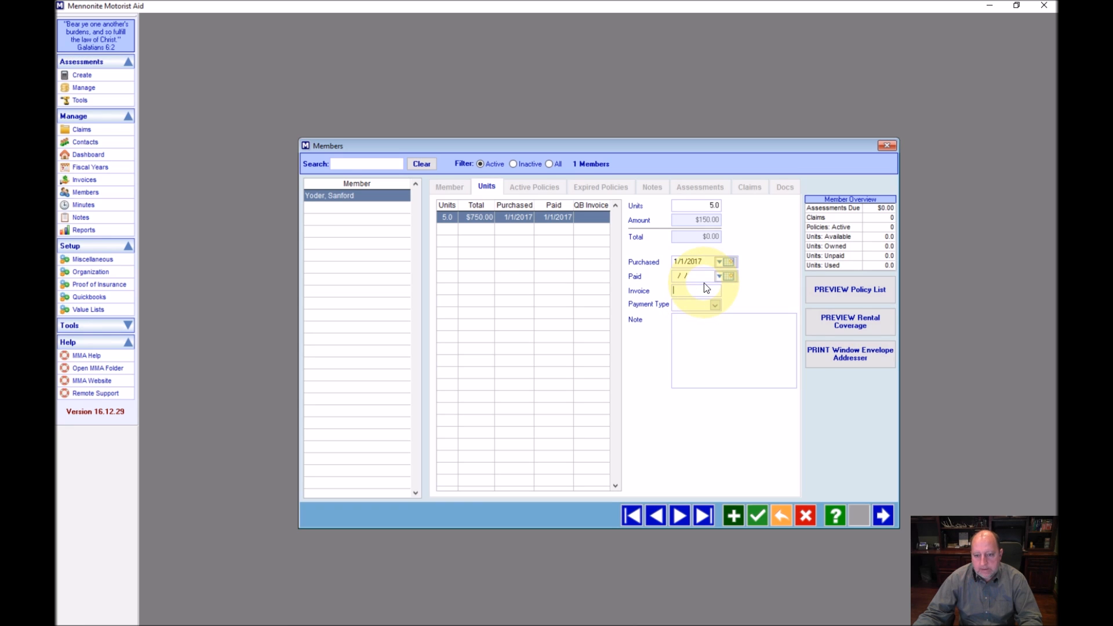
left_click(693, 332)
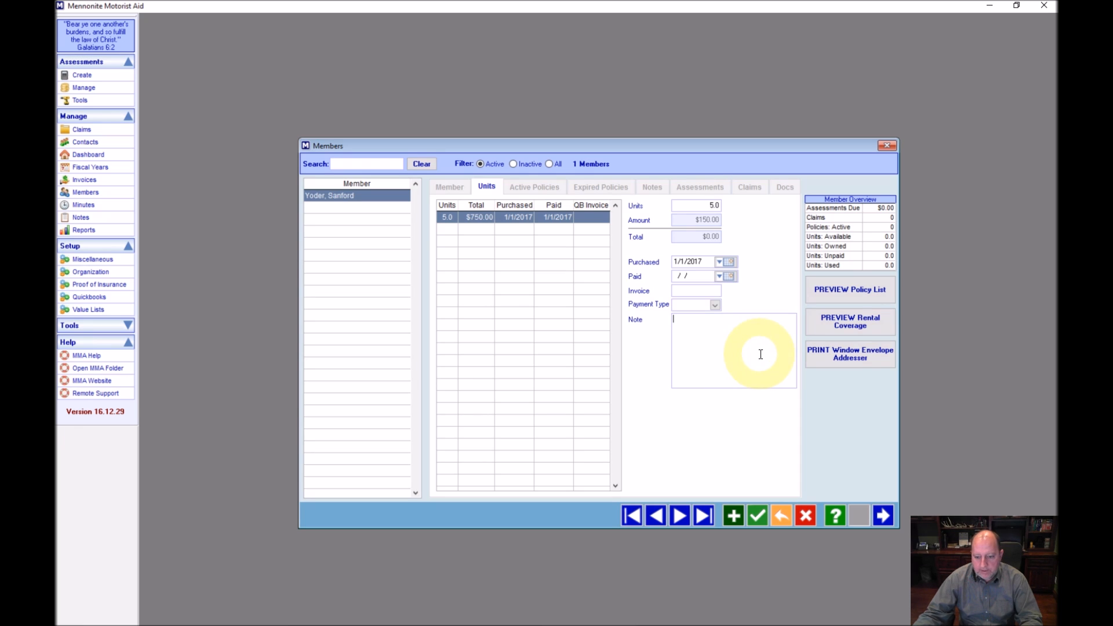
left_click(756, 519)
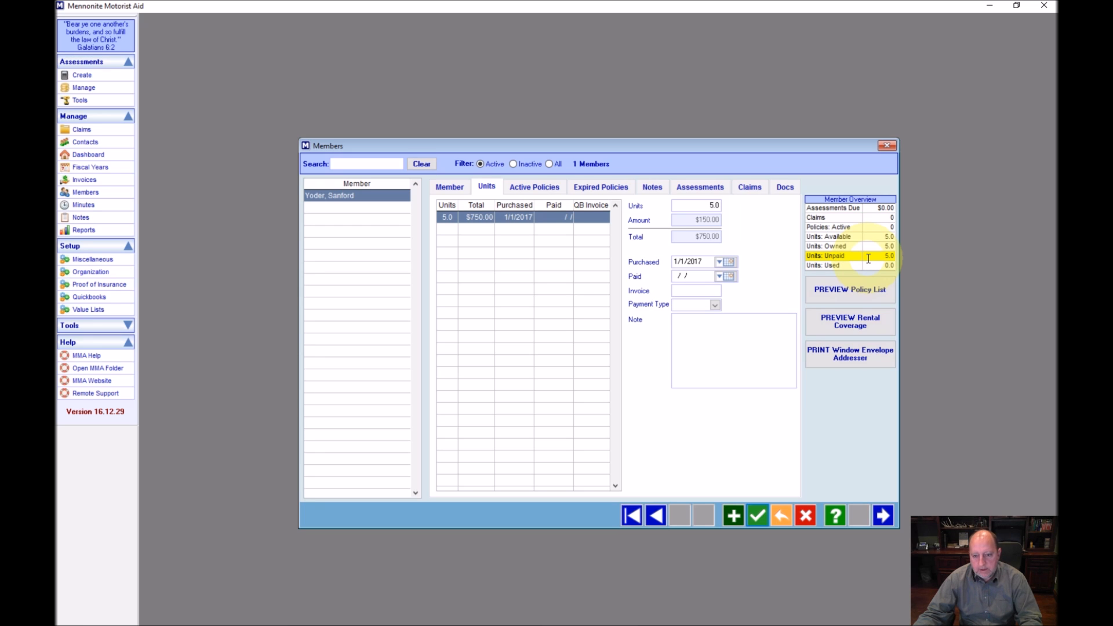
Mark the purchase paid on January 1, 2017 and save the unit record
left_click(728, 277)
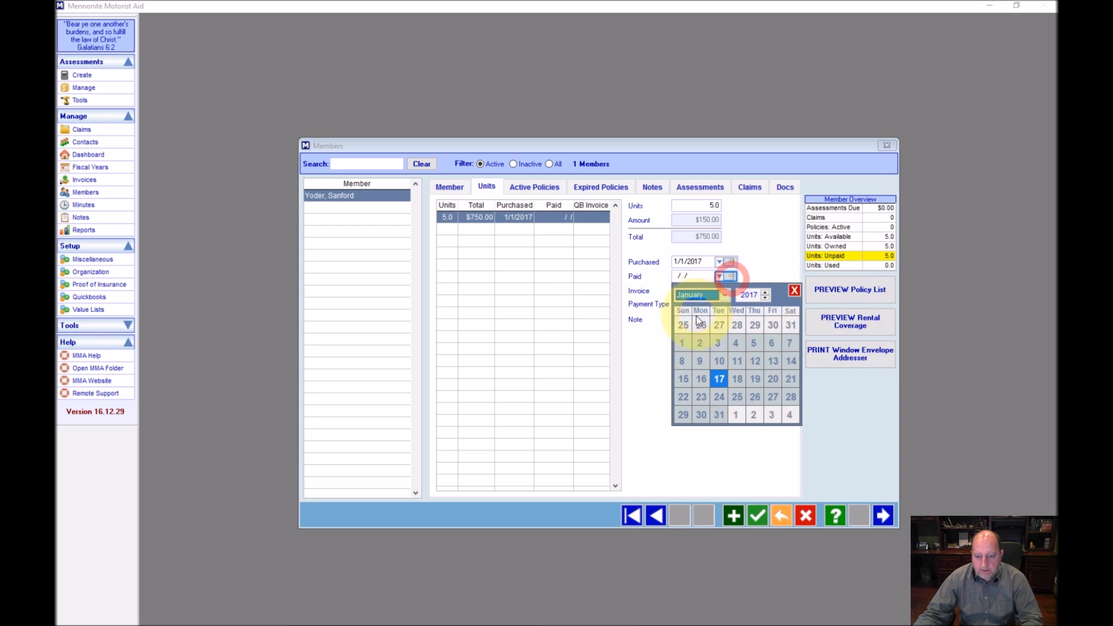
left_click(681, 343)
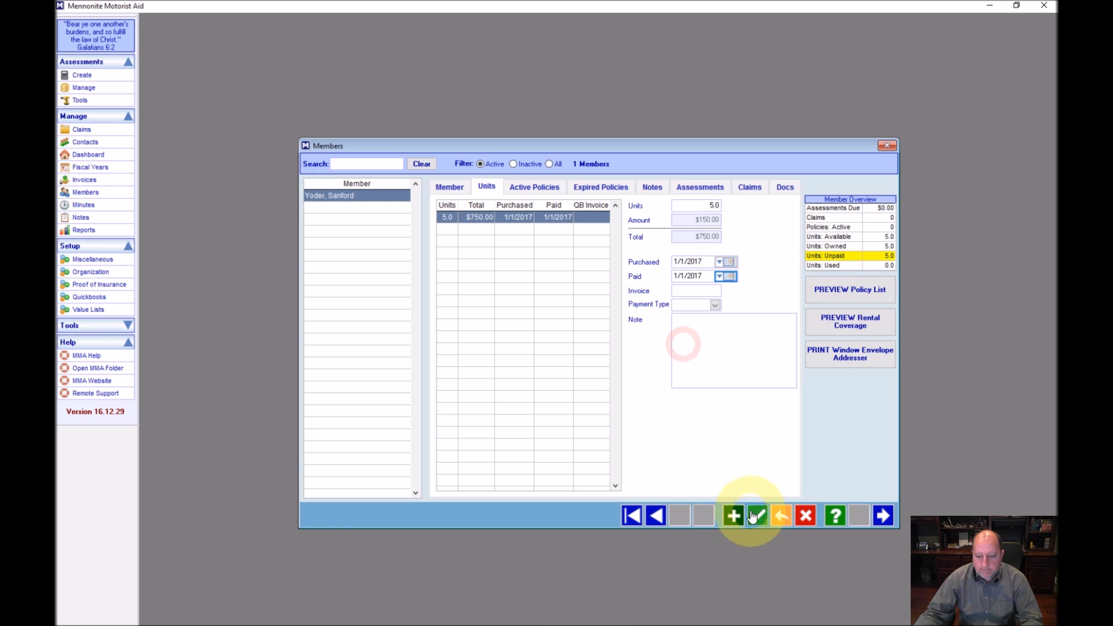
left_click(757, 505)
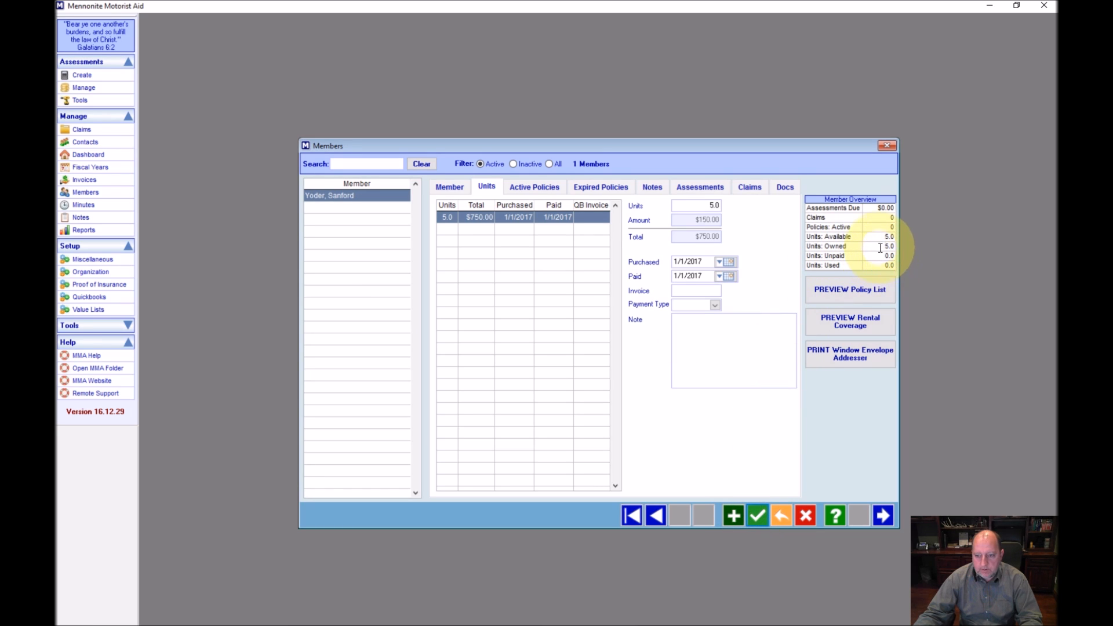
Erase the Paid date again and save so all 5 units stay unpaid
left_click(710, 277)
left_click_drag(709, 277, 675, 276)
key("BackSpace")
key("Tab")
left_click(757, 517)
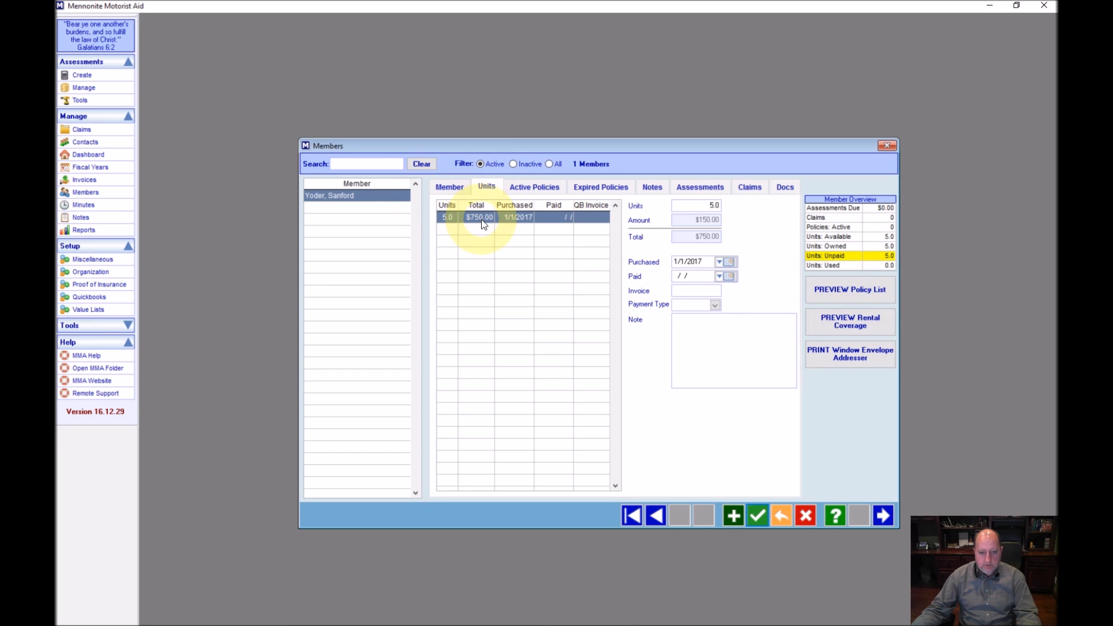
On Active Policies, add new policy 1000 and enter the vehicle's VIN
left_click(525, 187)
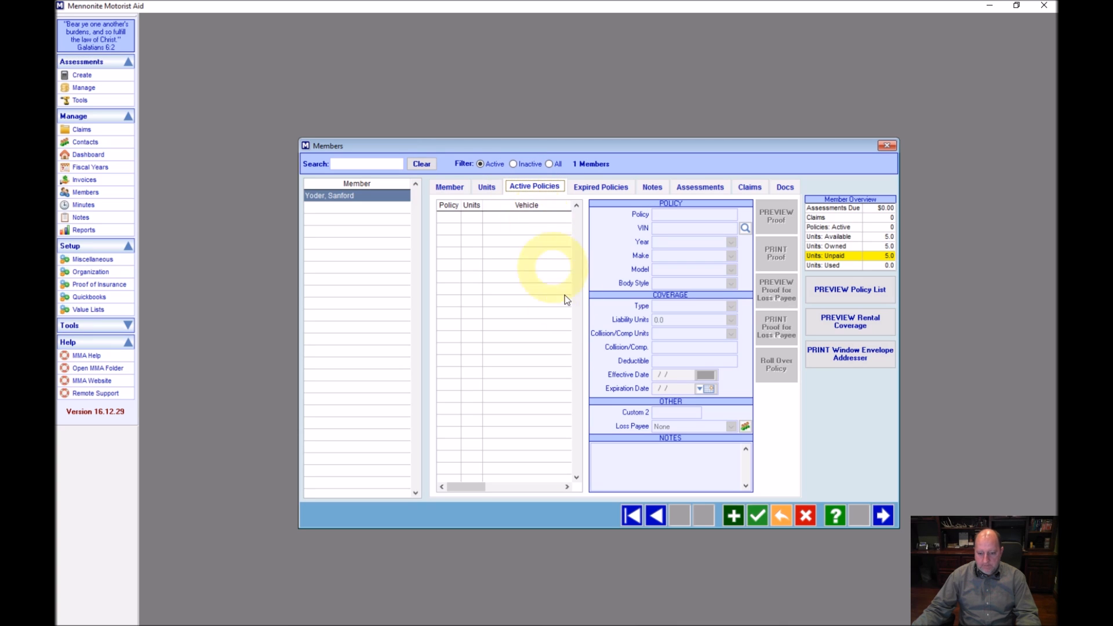
left_click(733, 516)
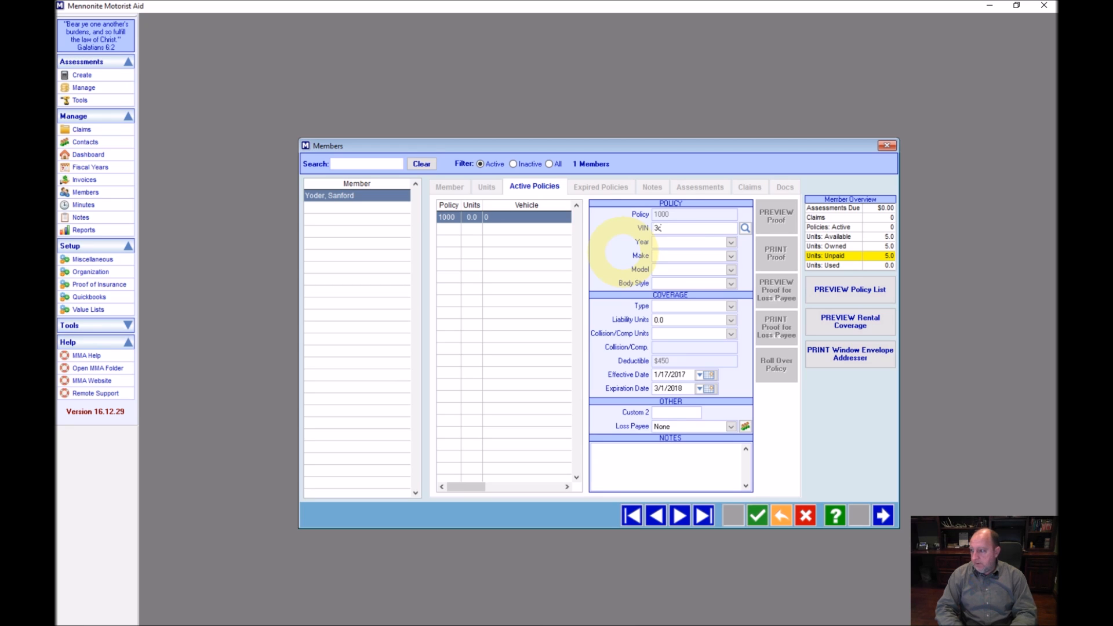
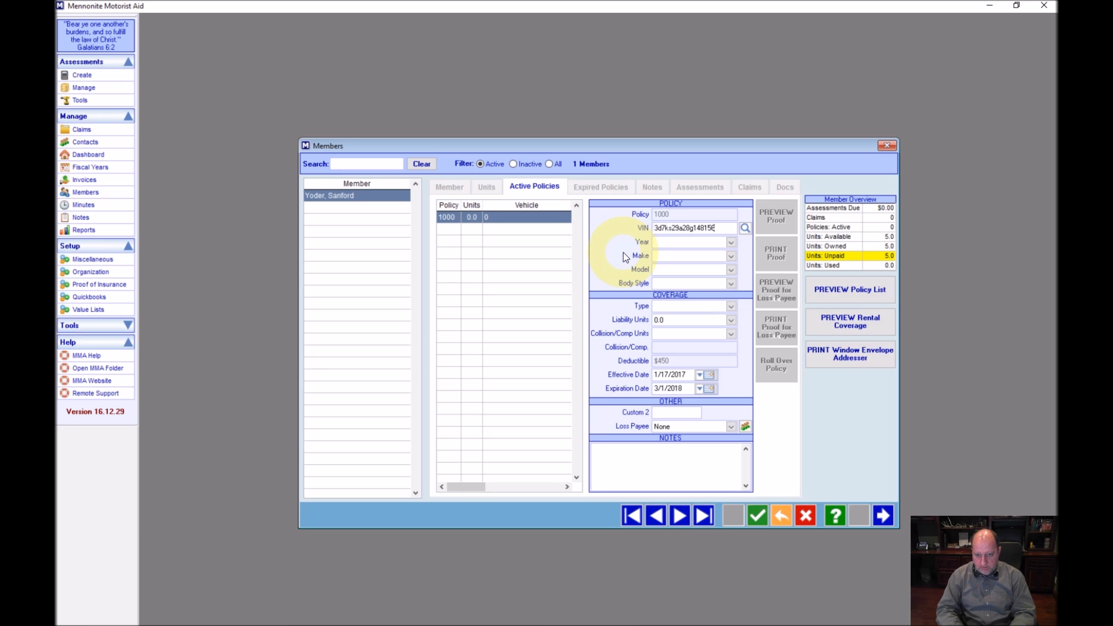
key("Tab")
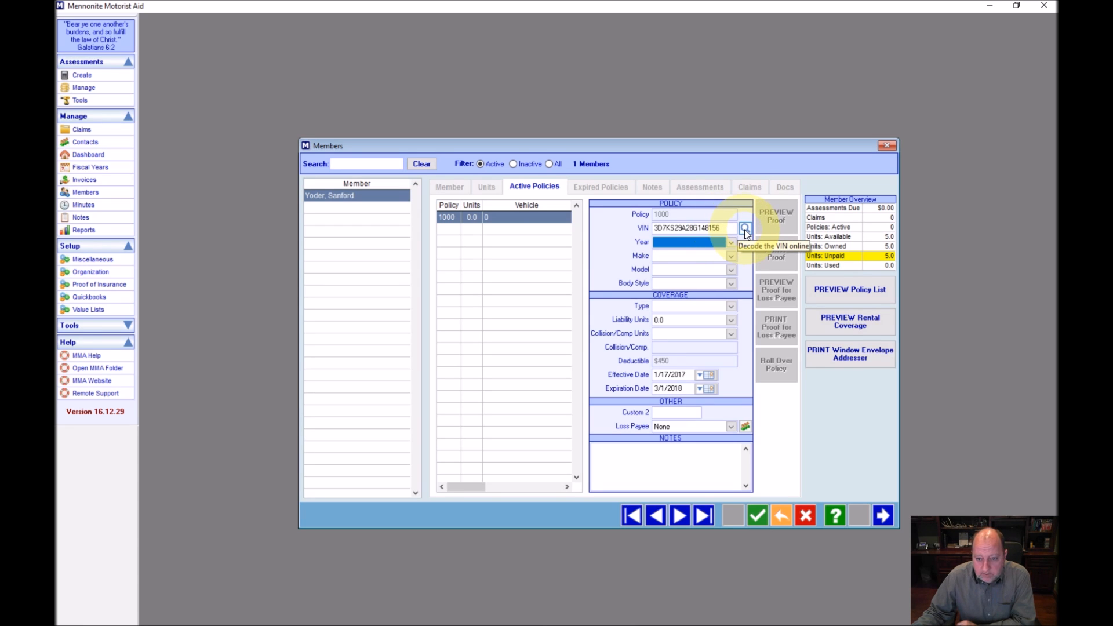
Decode the policy's VIN on VINDecoder.net using the lookup button beside the VIN field
left_click(745, 229)
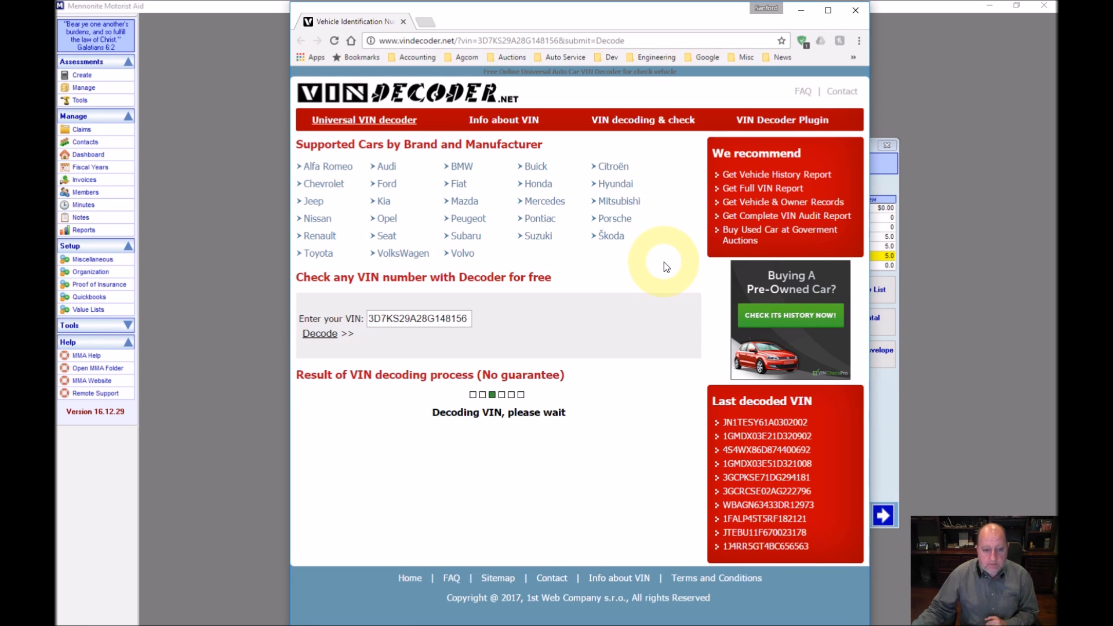
Set the vehicle year to 2008 and the make to Dodge
left_click(800, 10)
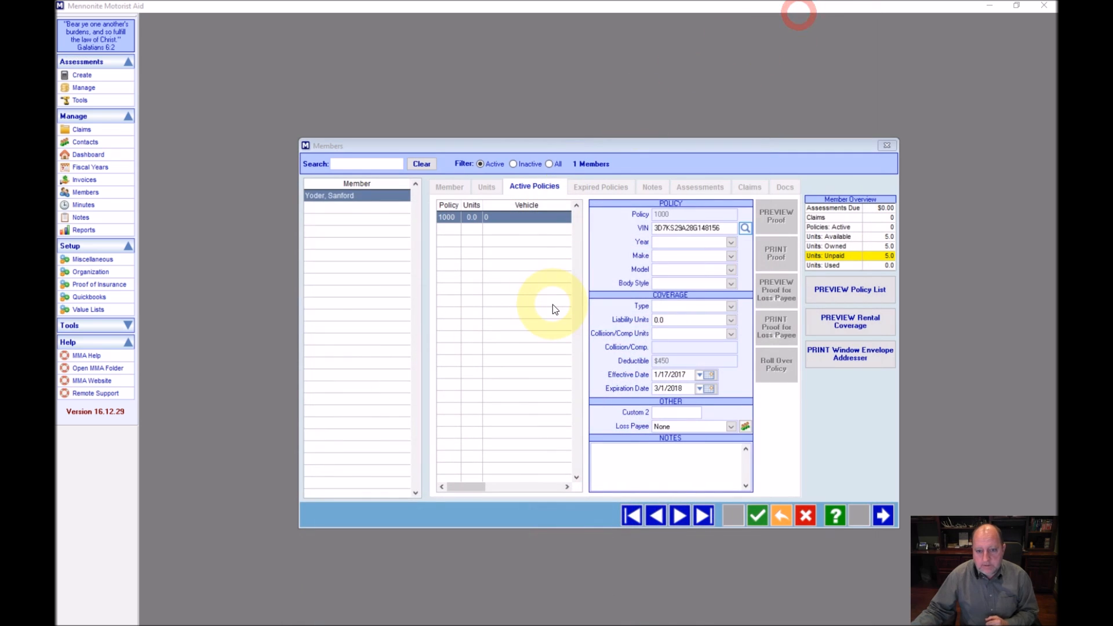
left_click(696, 244)
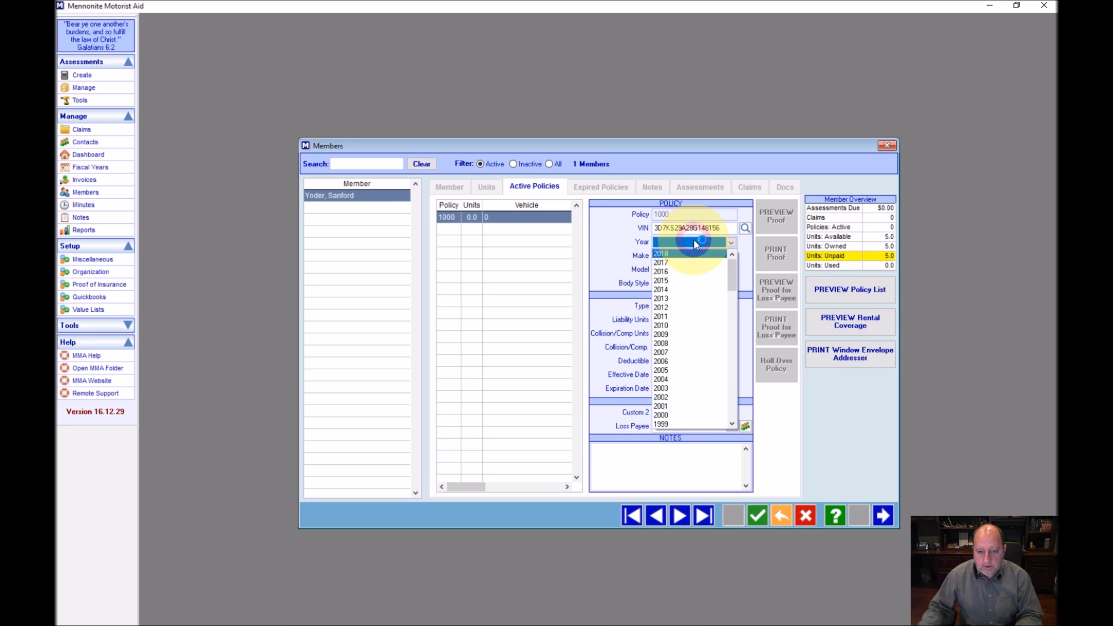
key("Down")
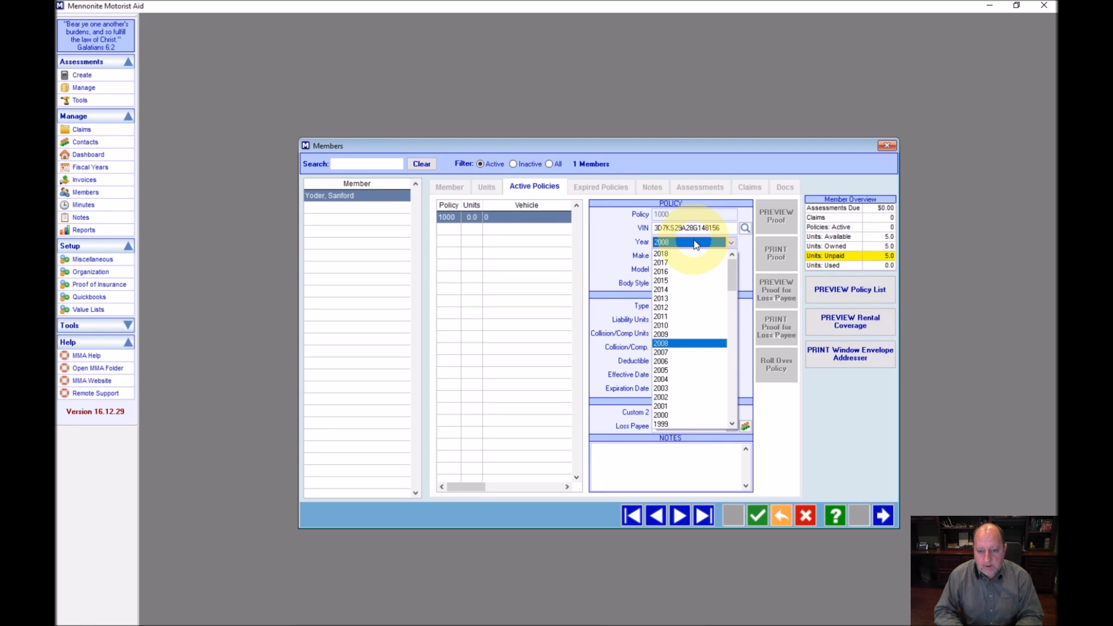
key("Tab")
key("d")
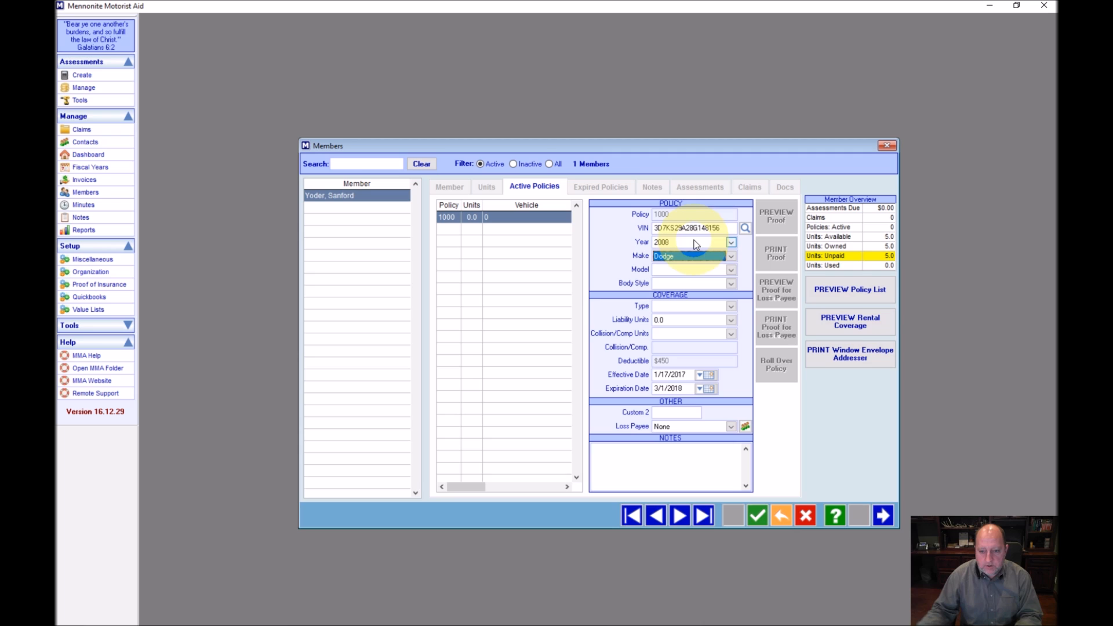
left_click(731, 256)
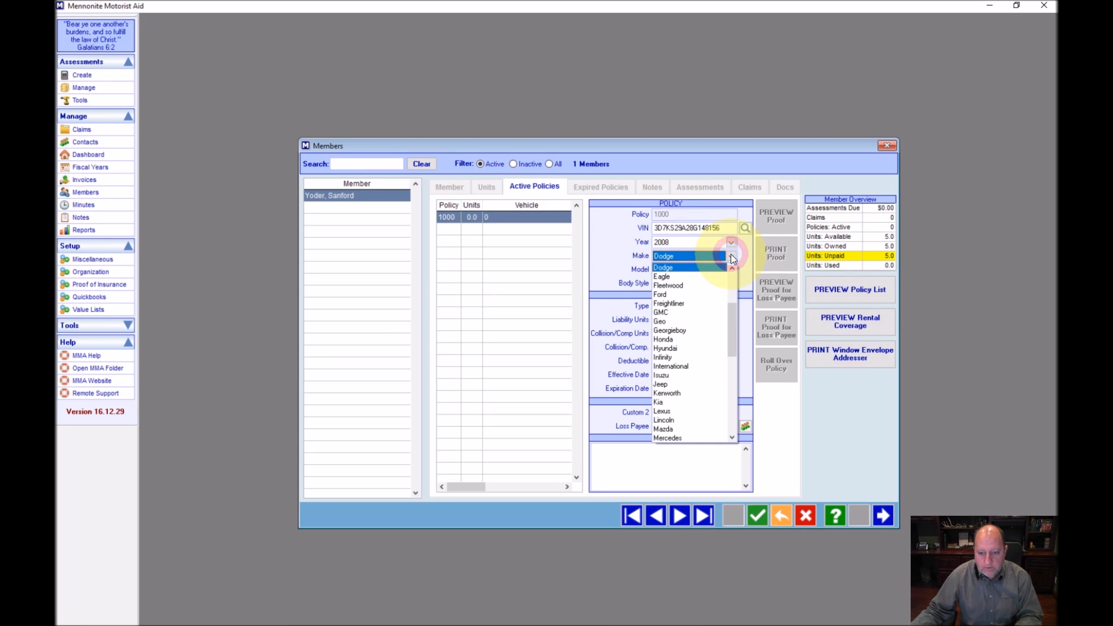
left_click_drag(728, 312, 735, 298)
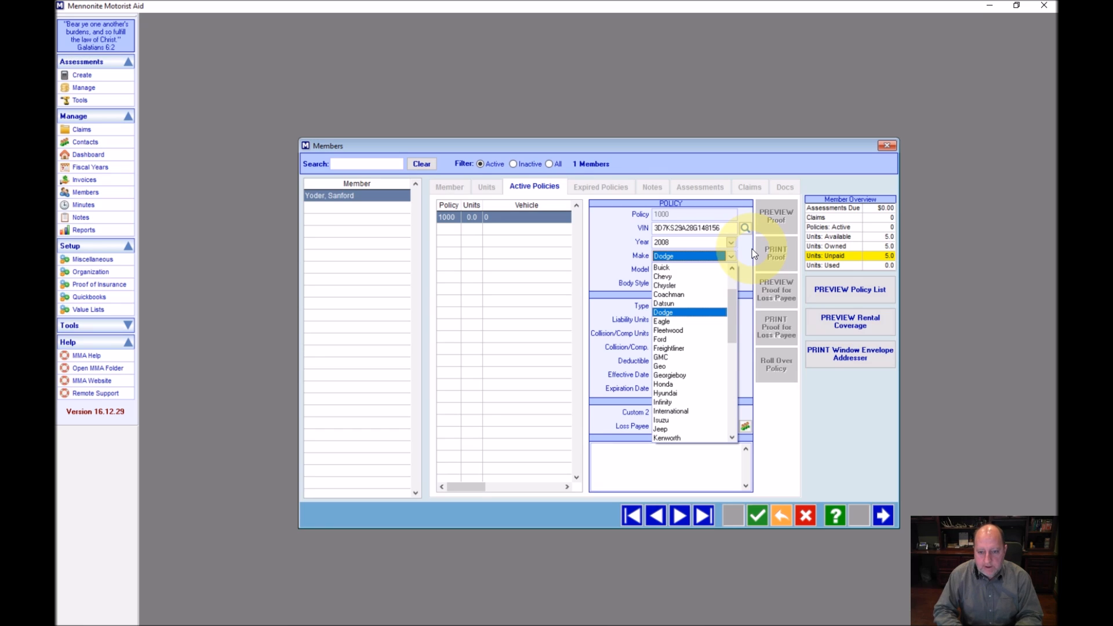
key("Tab")
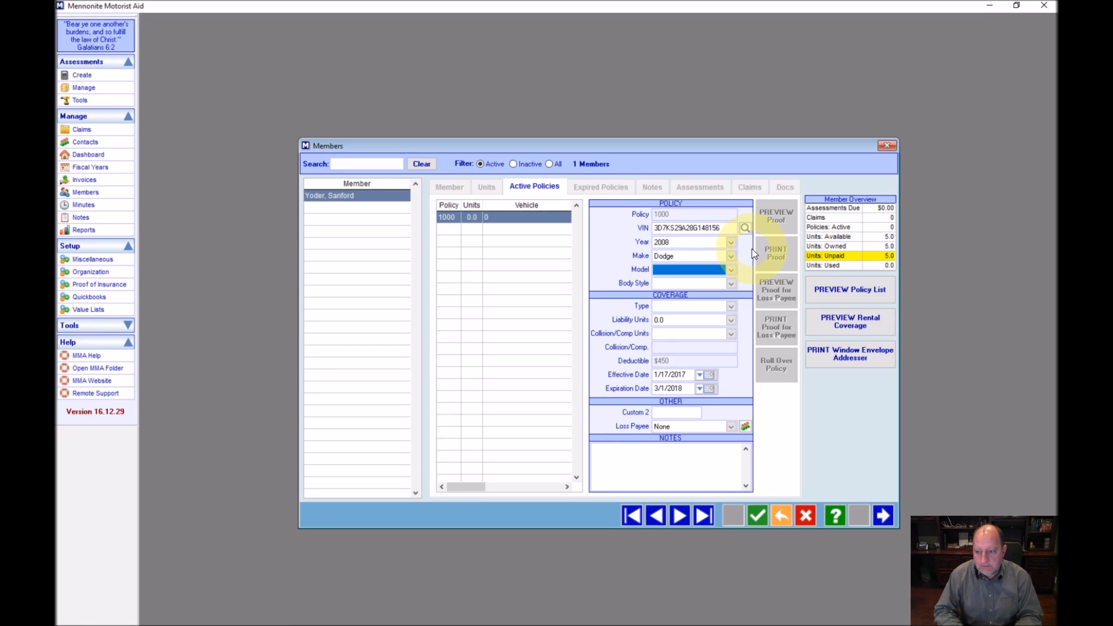
Choose model Ram 250 and accept body style Pickup Truck
key("alt+Down")
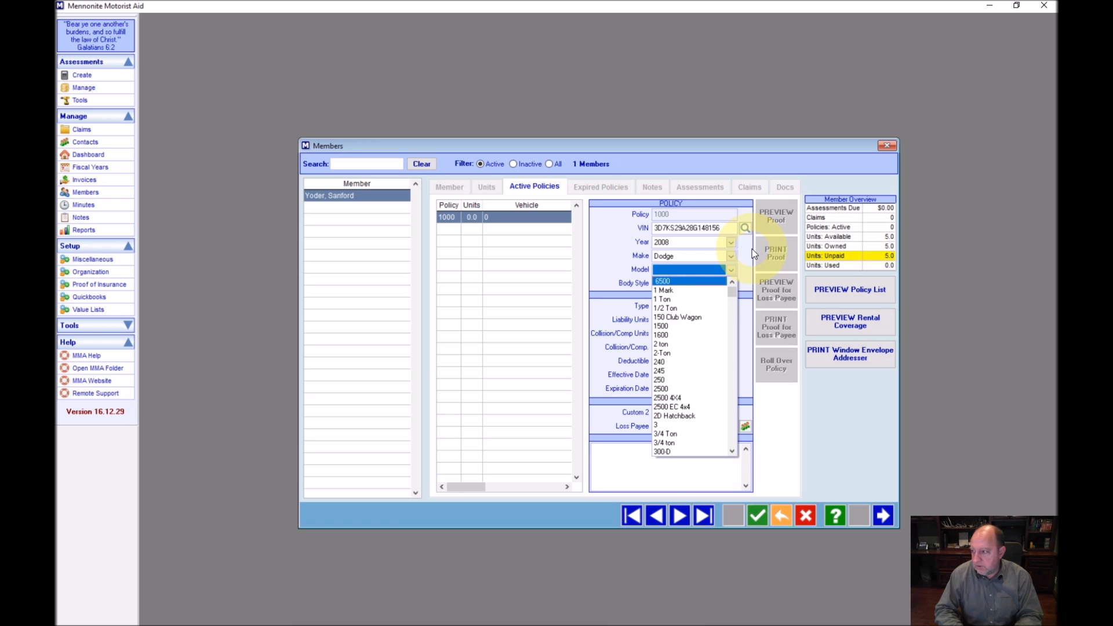
type("ram")
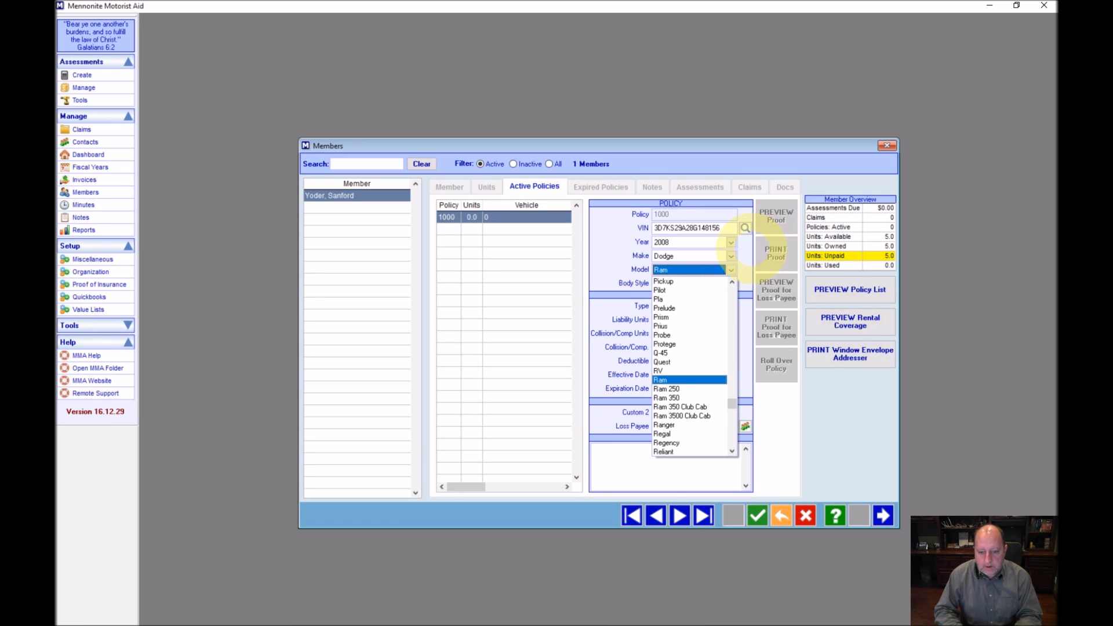
key("Down")
key("Down")
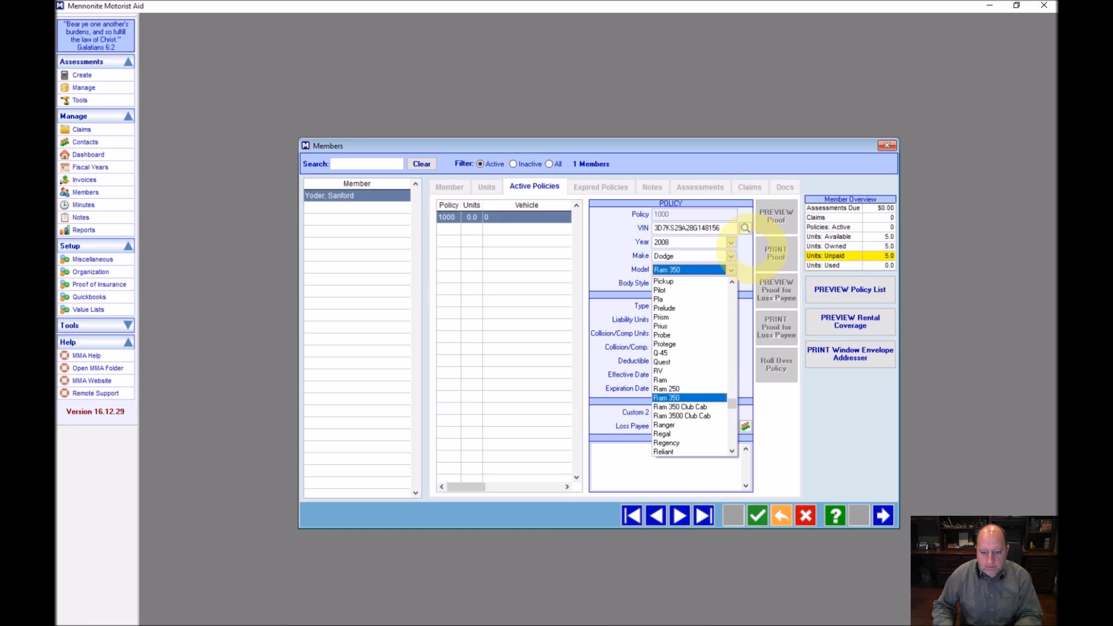
key("Up")
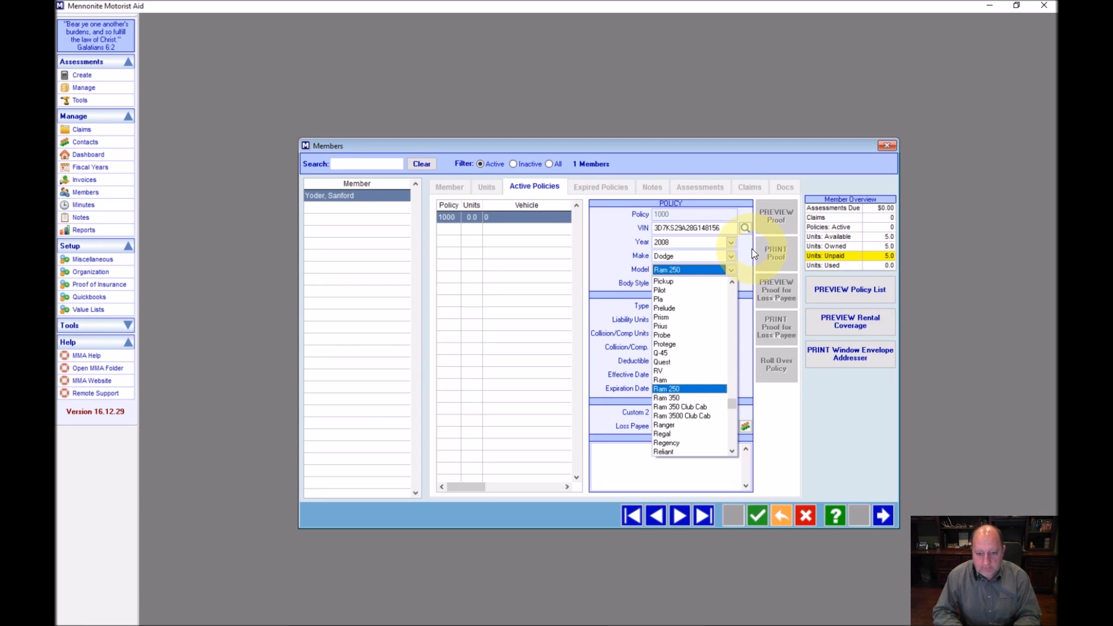
key("Tab")
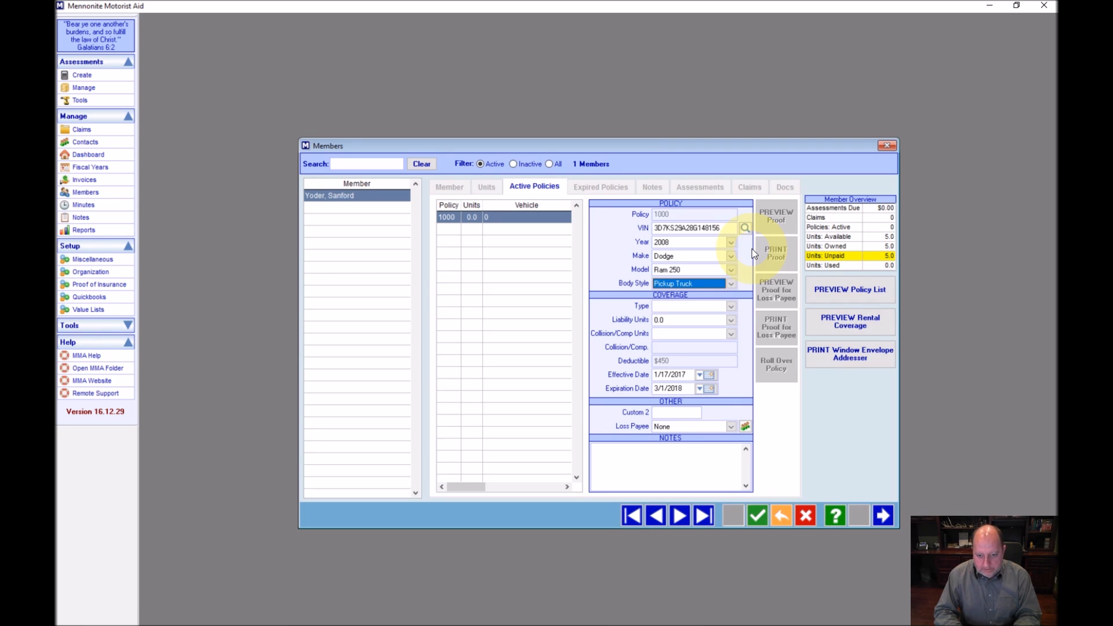
key("Tab")
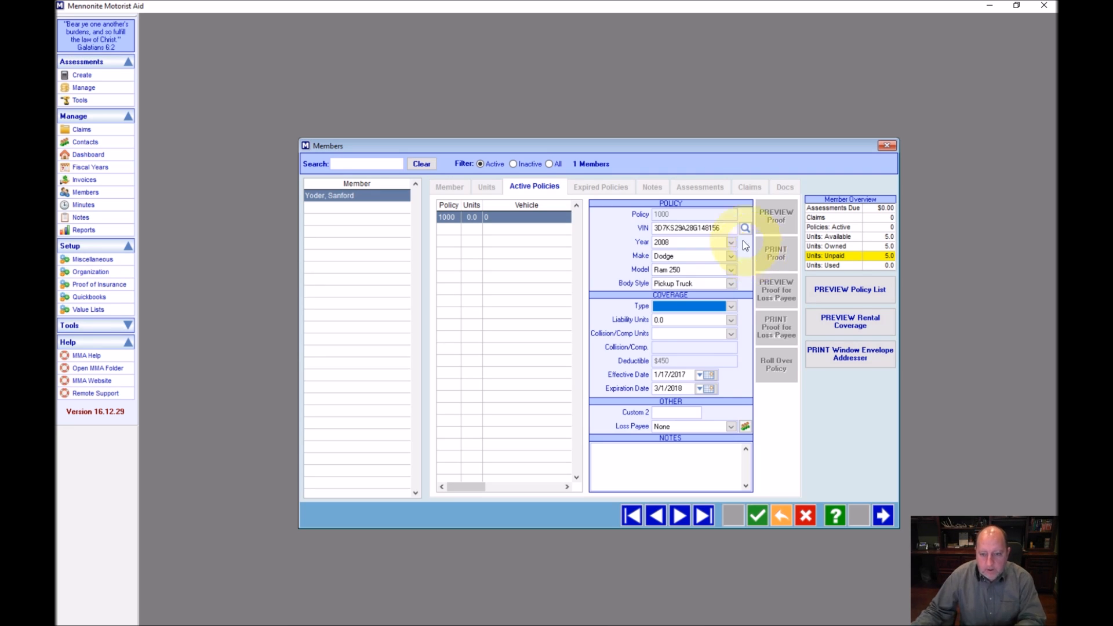
Set coverage type to Vehicle with 1.0 liability unit
left_click(731, 307)
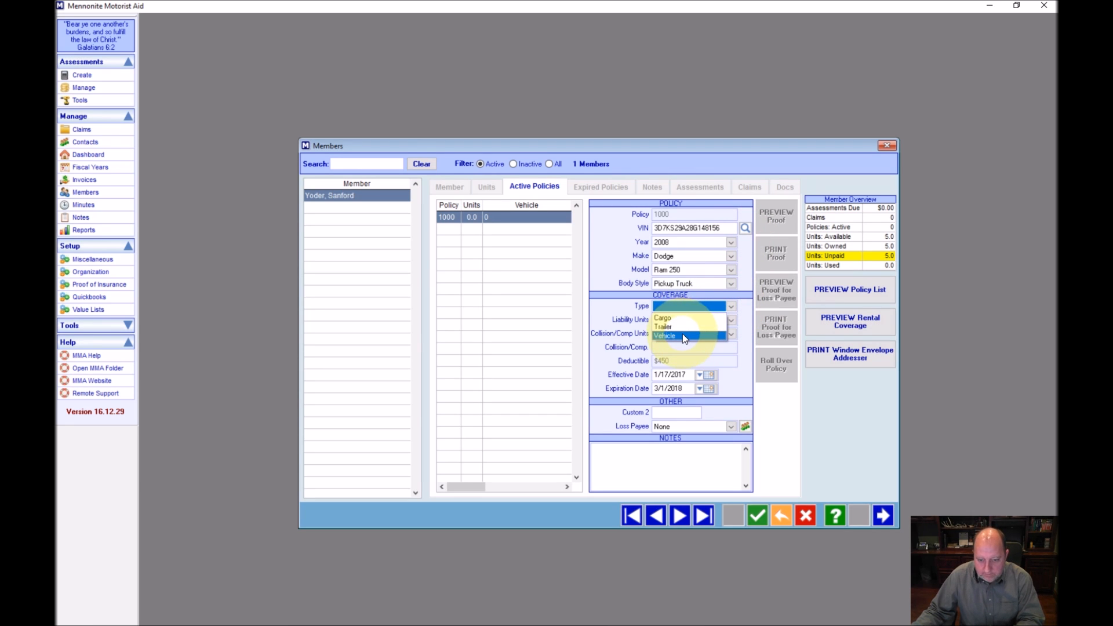
left_click(662, 337)
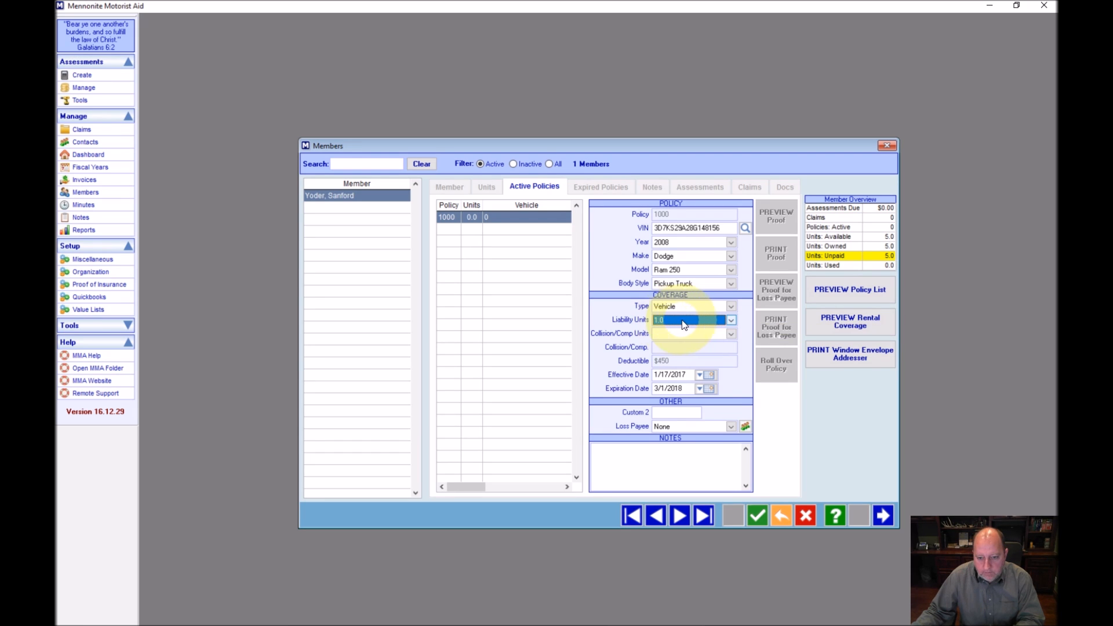
left_click(731, 320)
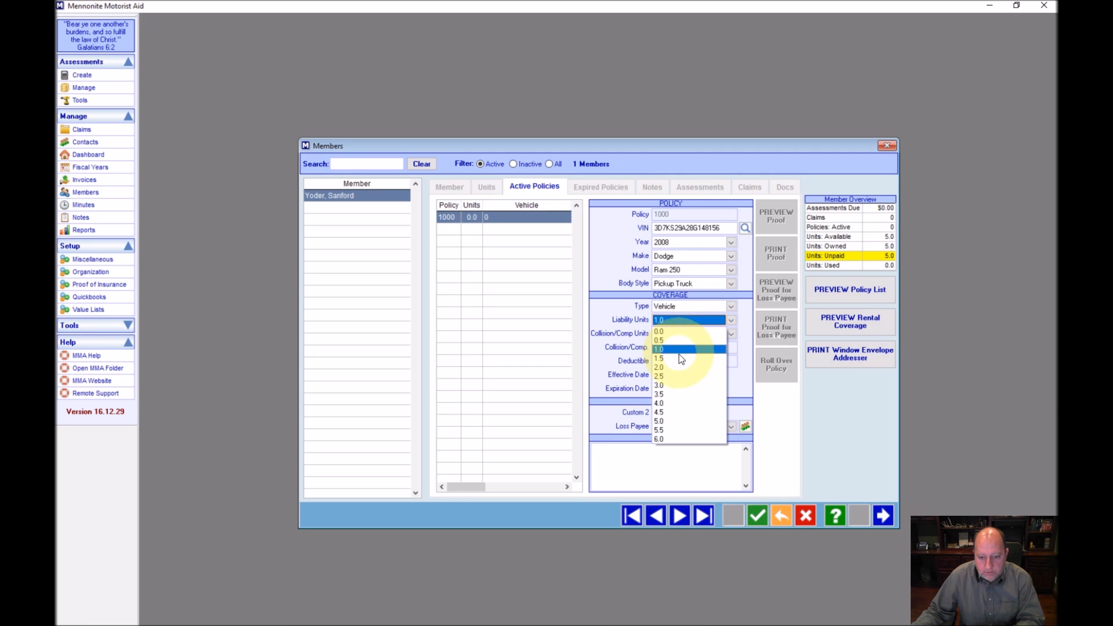
left_click(663, 348)
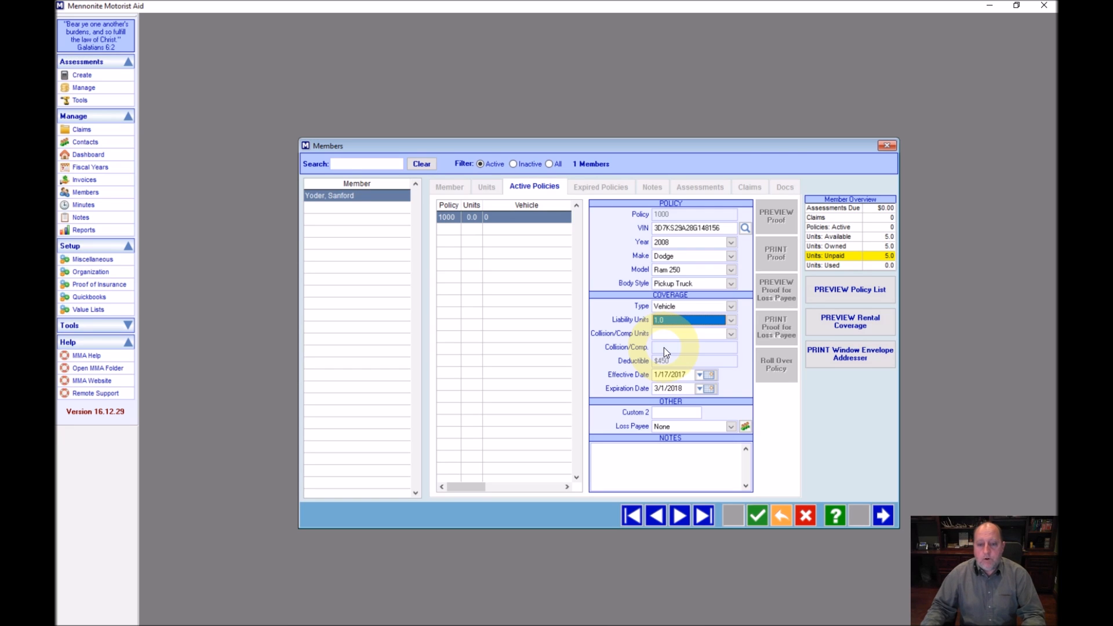
left_click(678, 320)
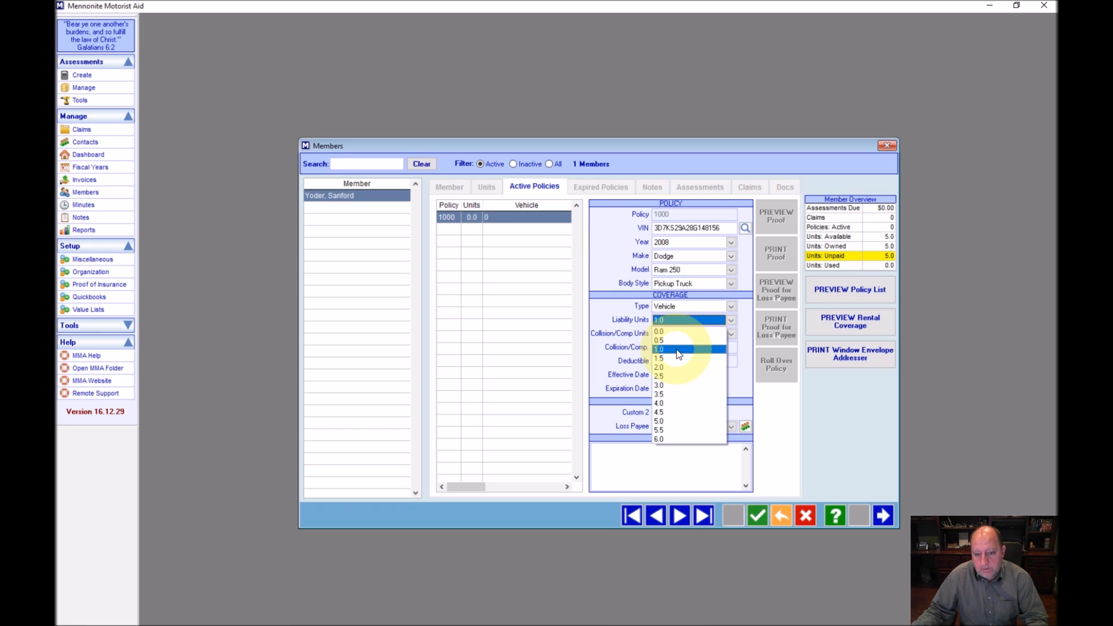
left_click(678, 350)
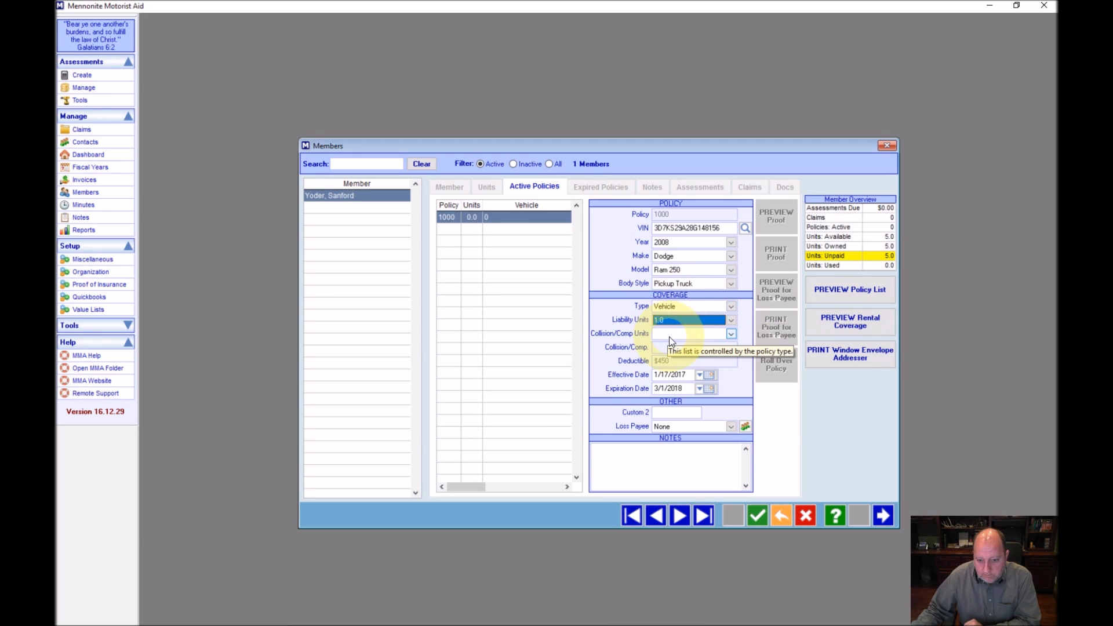
Explore the coverage dropdowns, briefly switching the policy type to Trailer
left_click(670, 336)
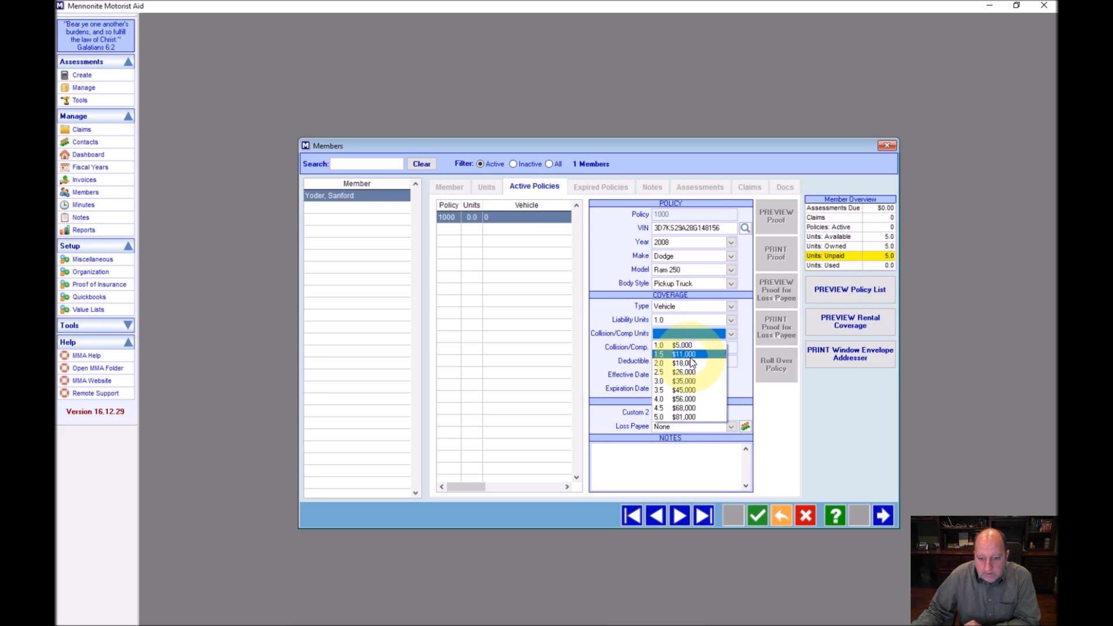
left_click(686, 308)
left_click(686, 308)
left_click(666, 326)
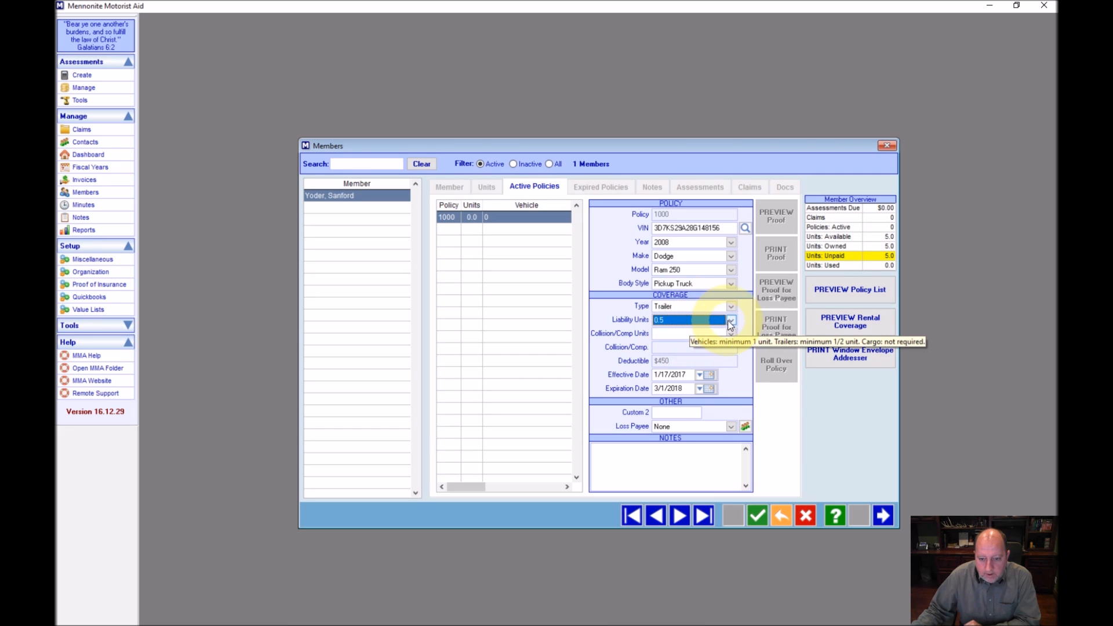
left_click(731, 320)
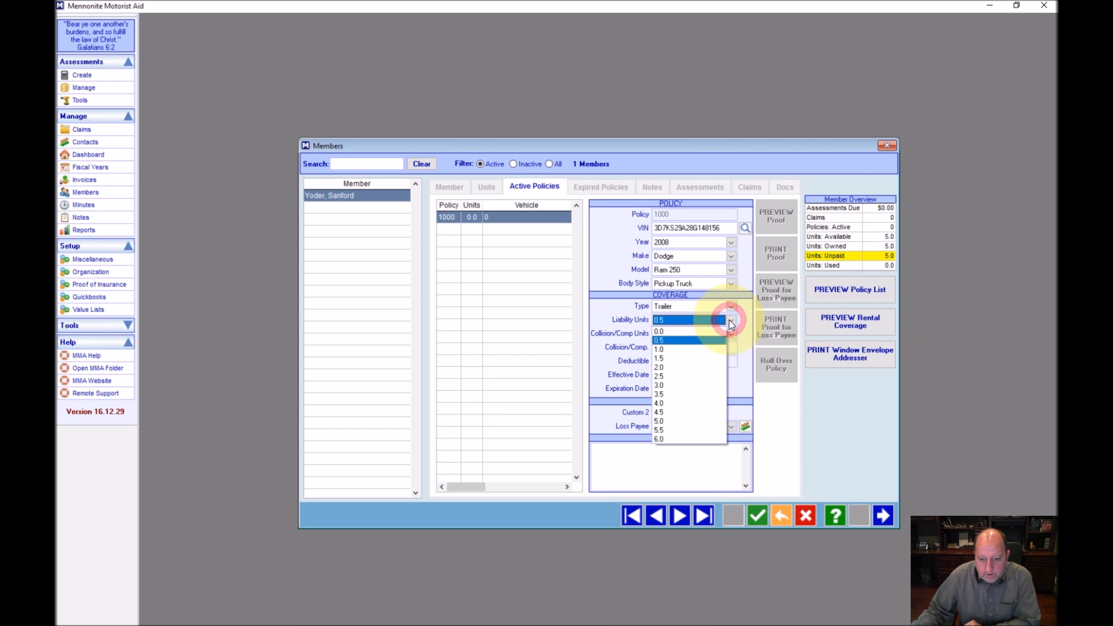
left_click(731, 320)
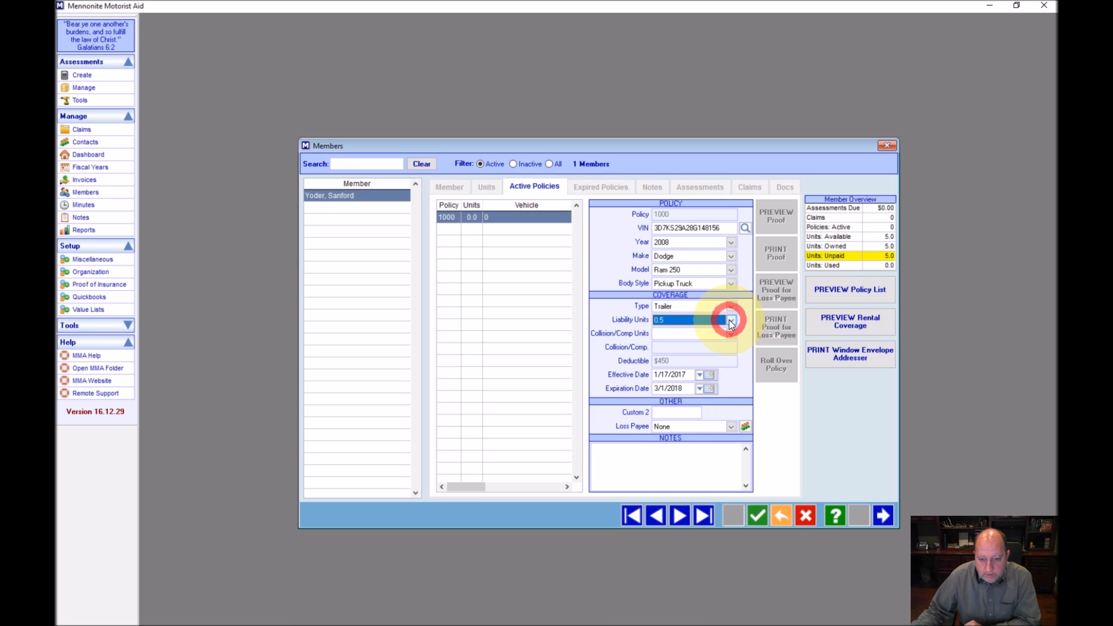
left_click(680, 333)
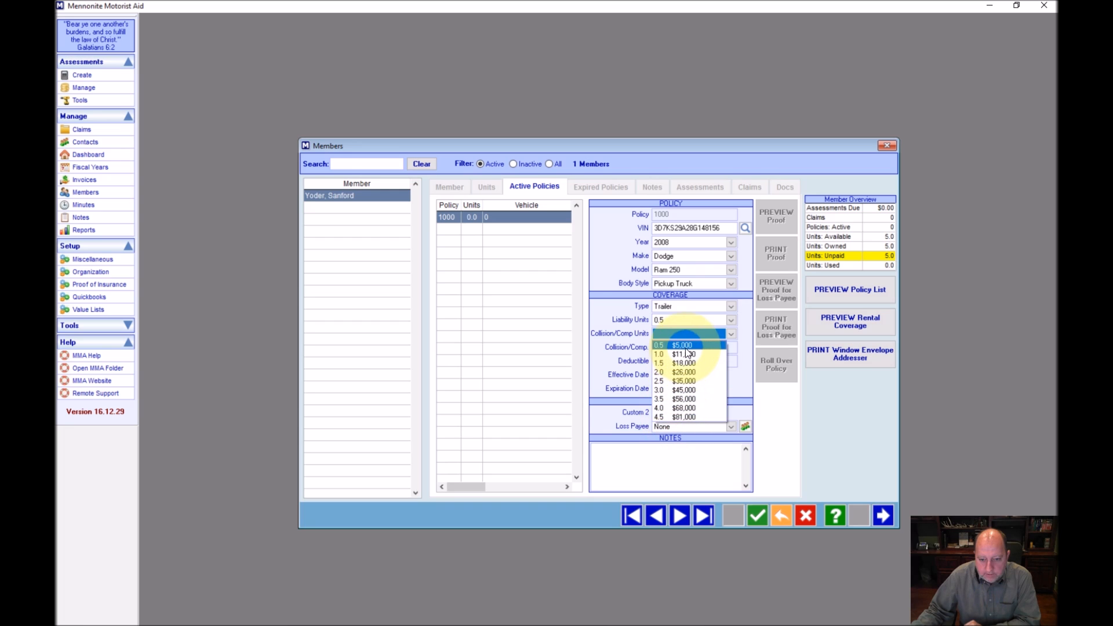
left_click(700, 309)
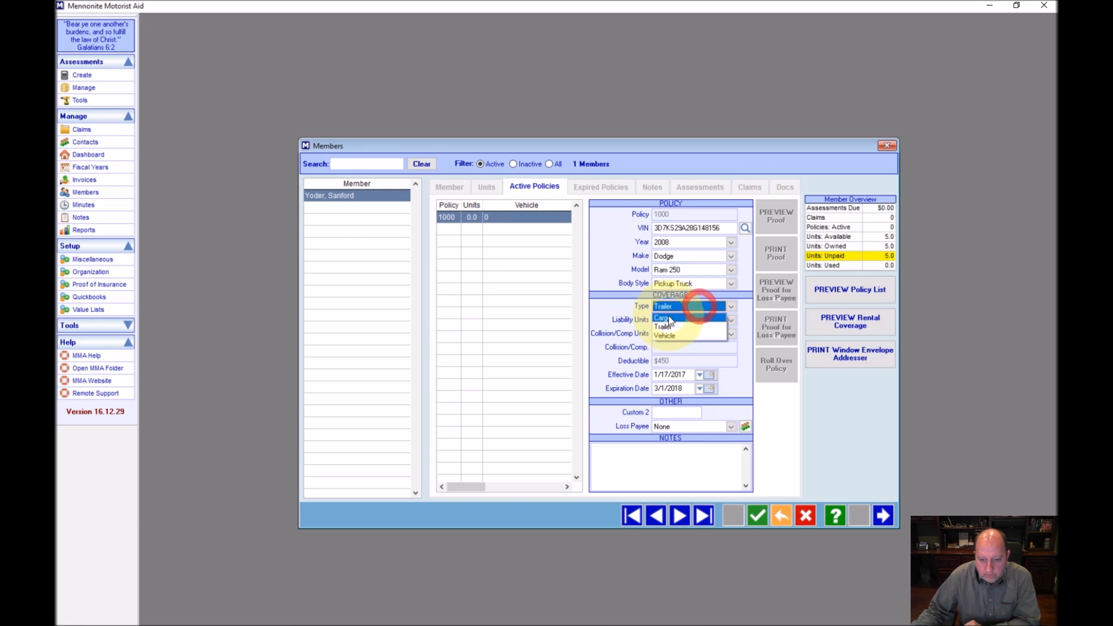
Make it a Vehicle policy with 2.5 collision/comp units ($26,000)
left_click(668, 317)
left_click(682, 310)
left_click(663, 335)
left_click(682, 333)
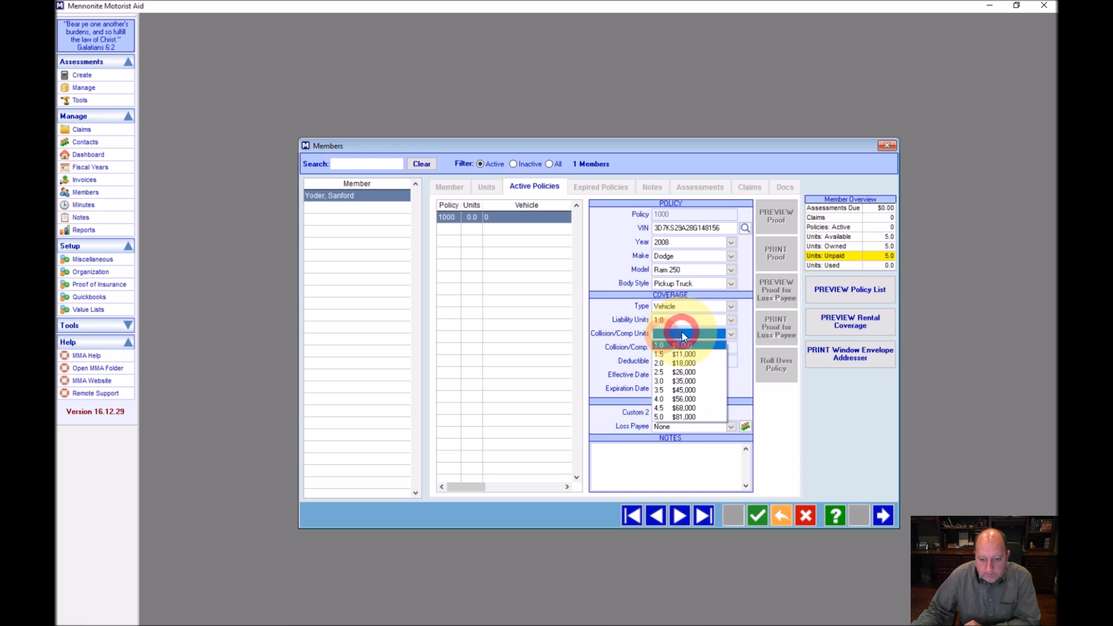
left_click(688, 373)
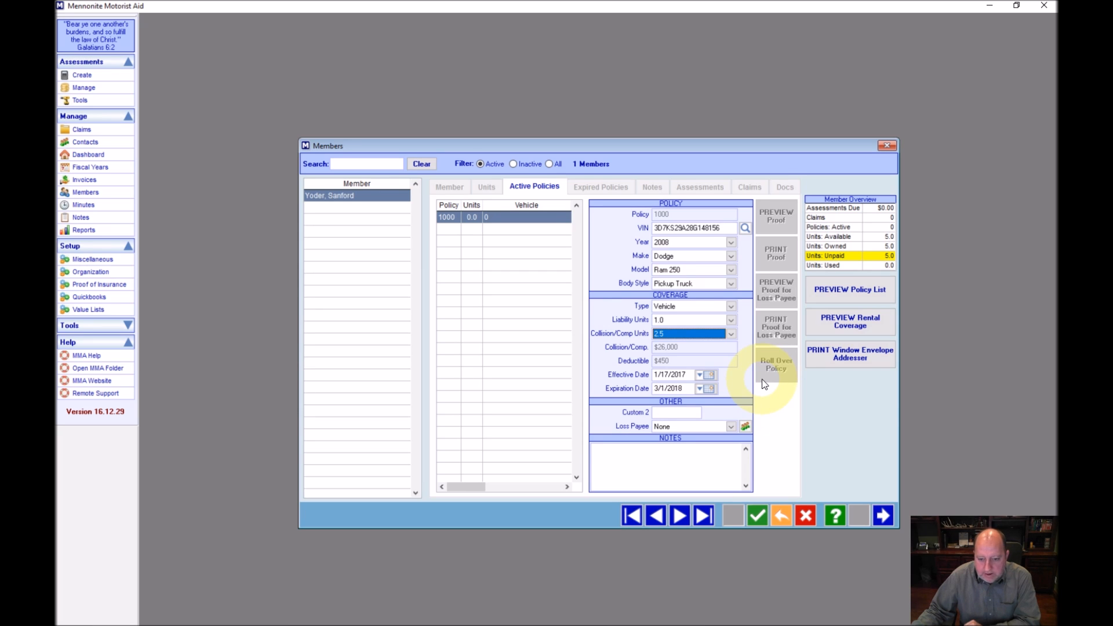
Set the effective date to 1/17/2017 and check Miscellaneous Setup defaults and the Loss Payee (None)
left_click(707, 375)
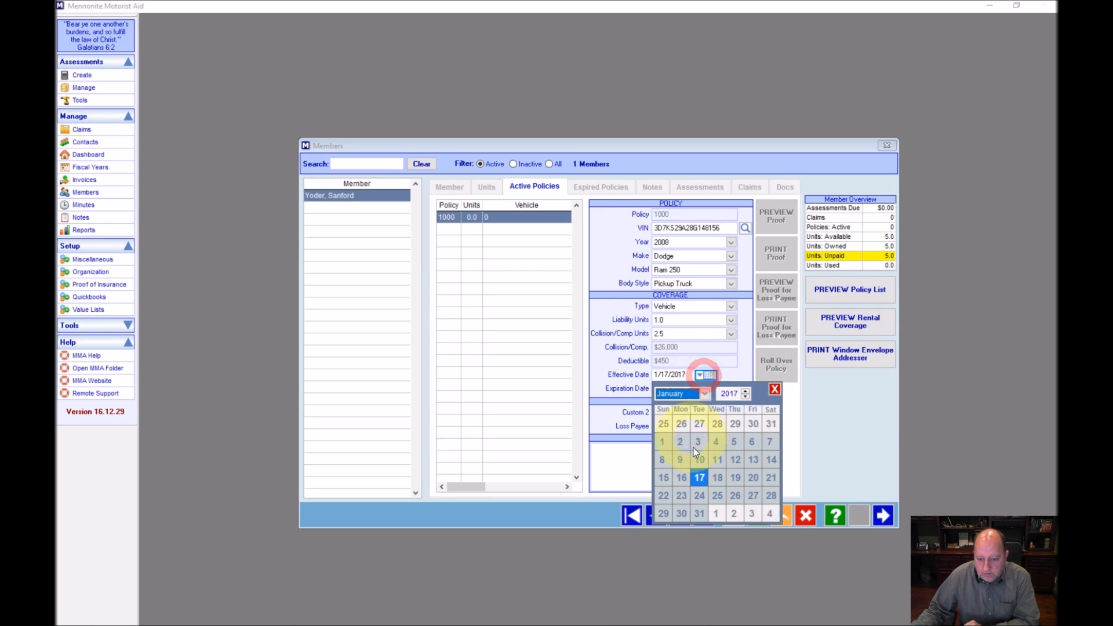
left_click(701, 475)
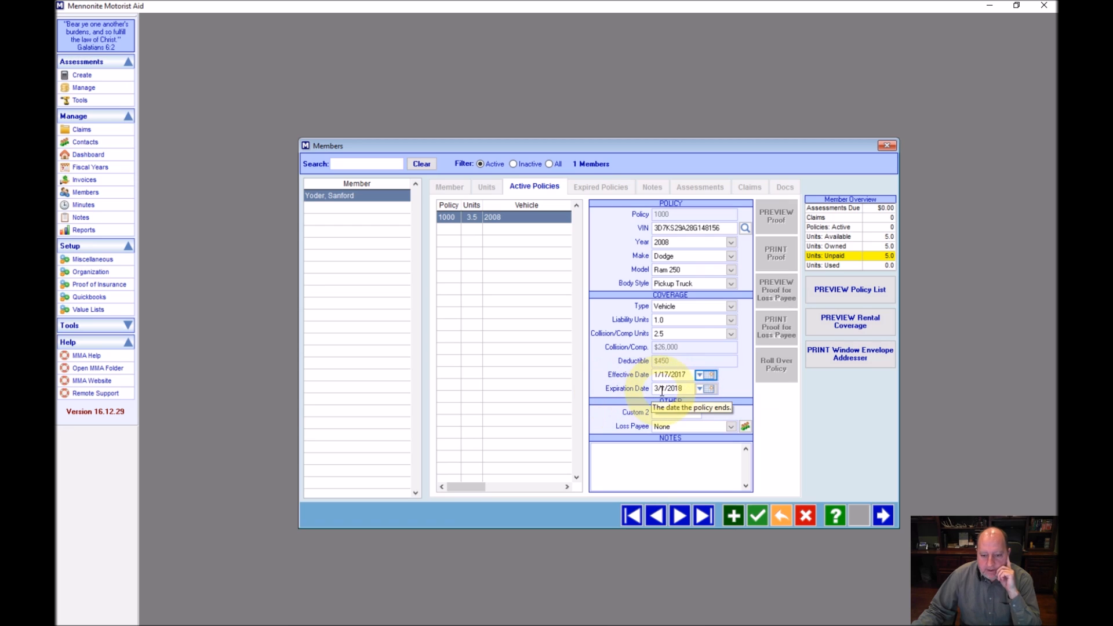
left_click(92, 259)
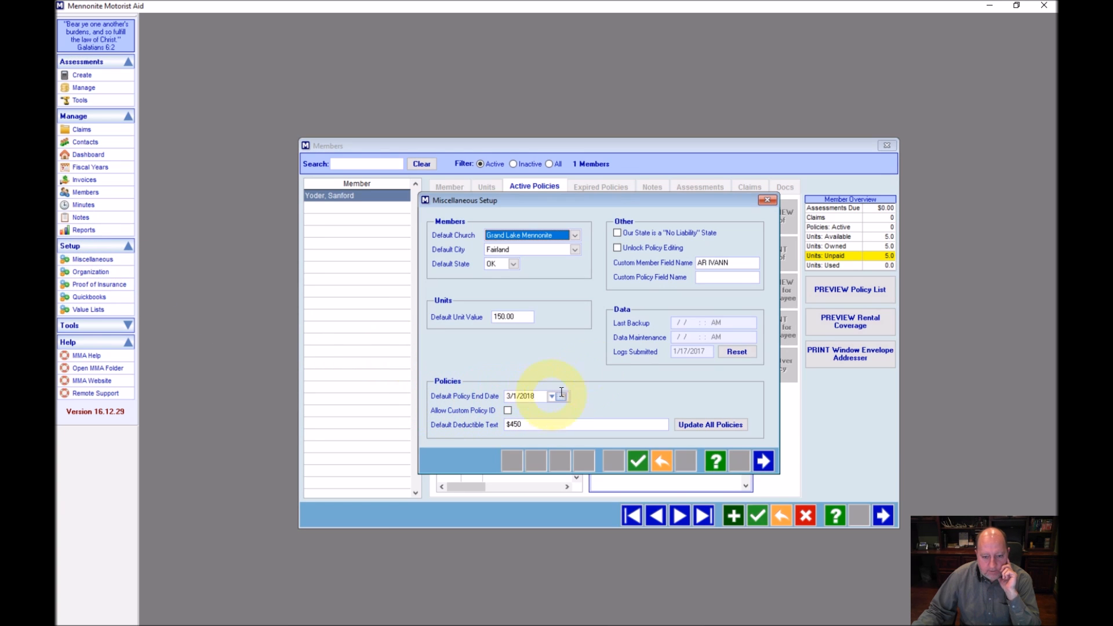
left_click(767, 200)
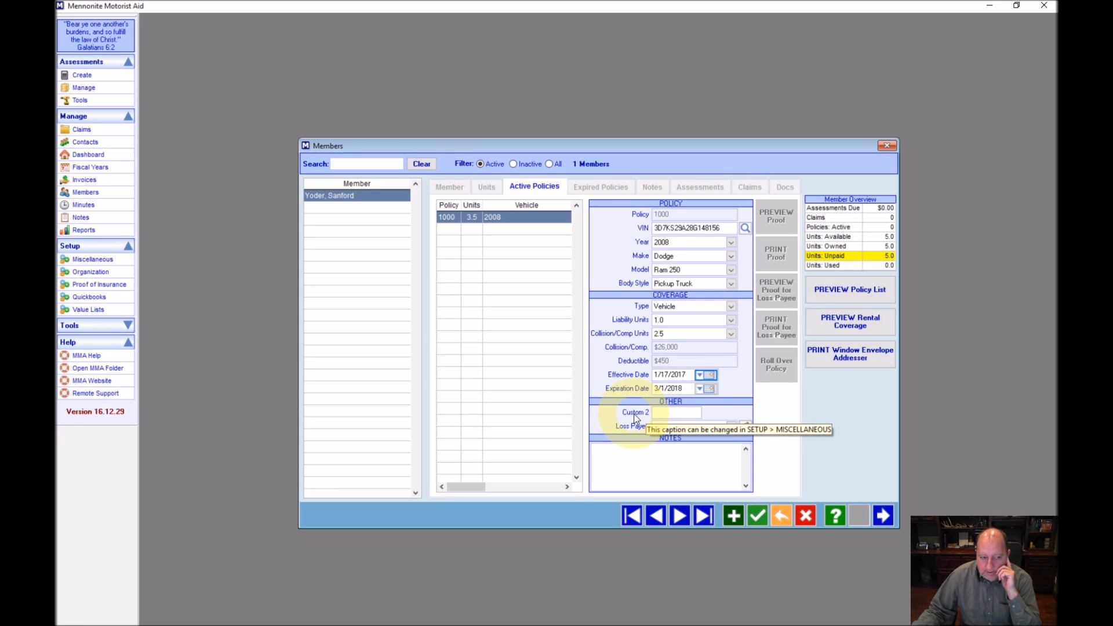
left_click(77, 261)
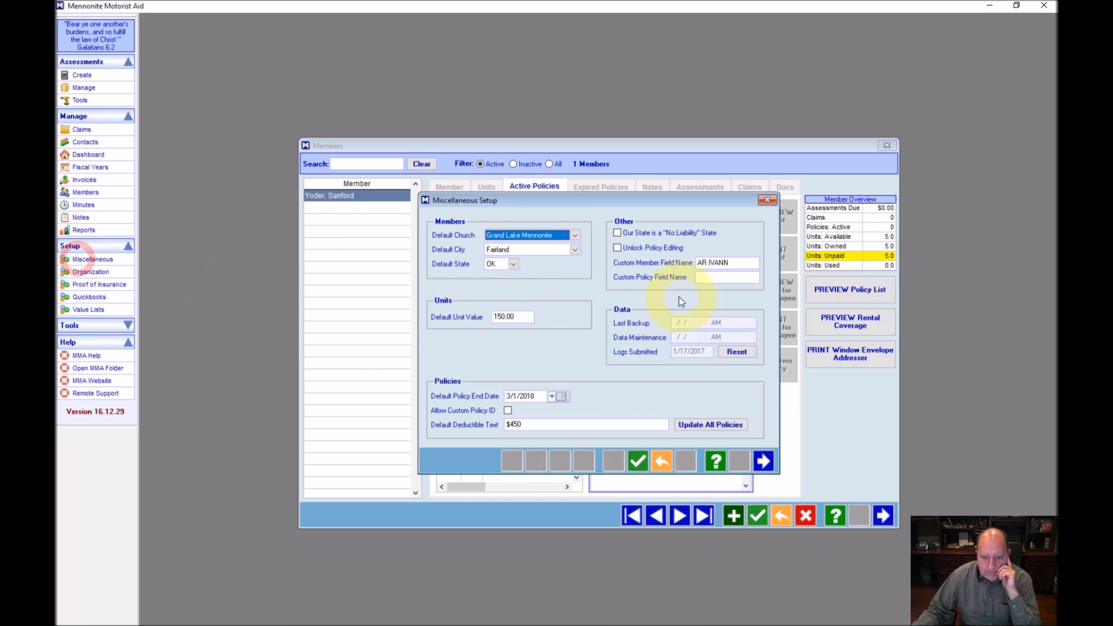
left_click(766, 199)
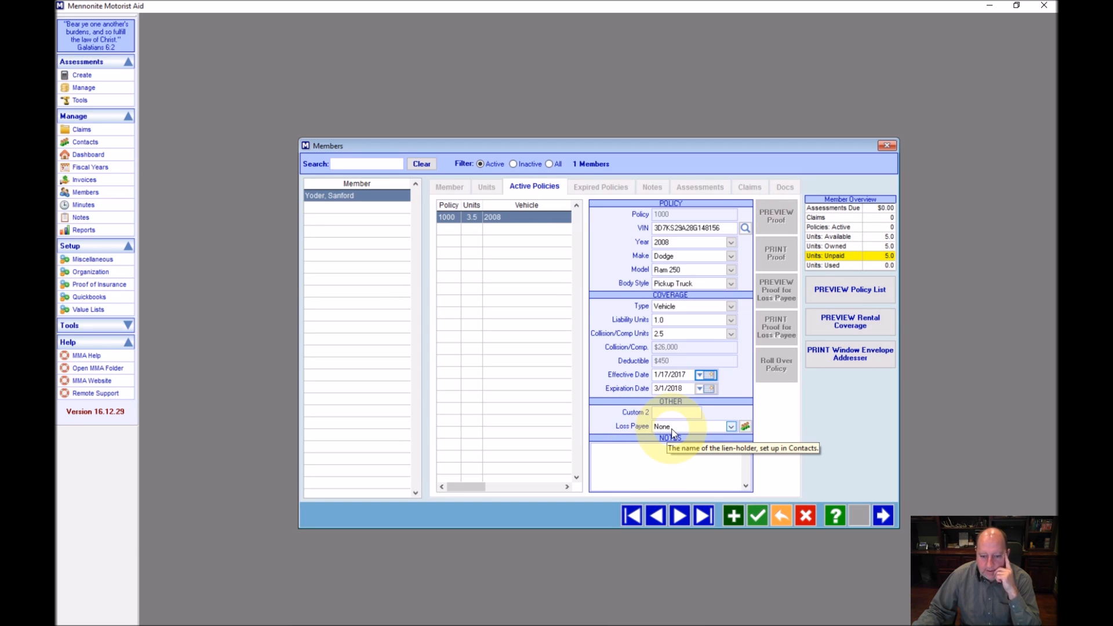
left_click(671, 430)
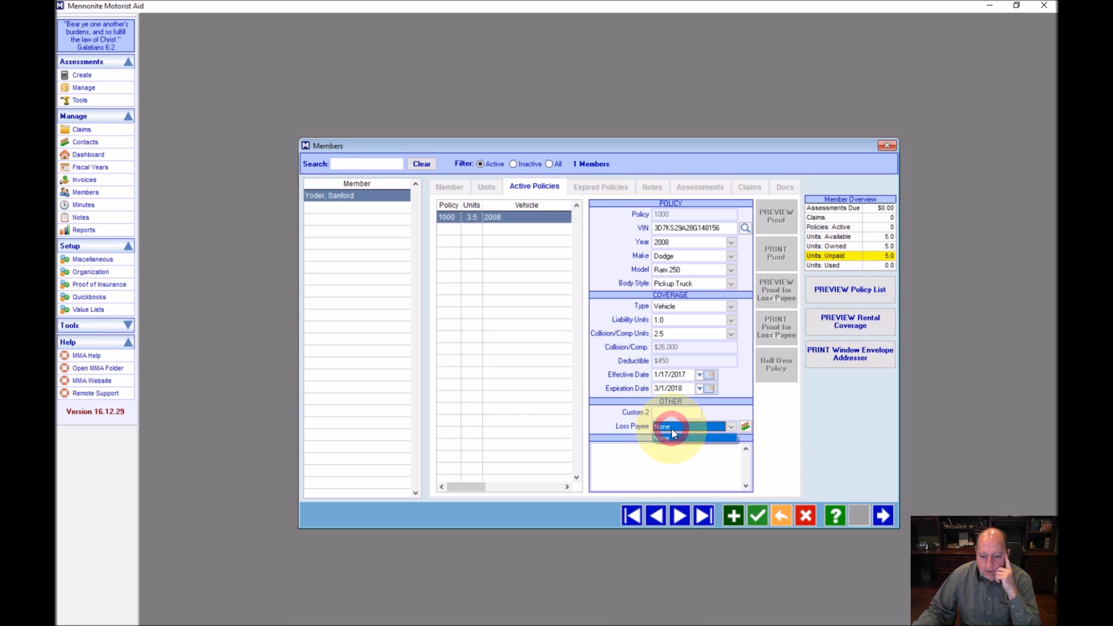
left_click(746, 427)
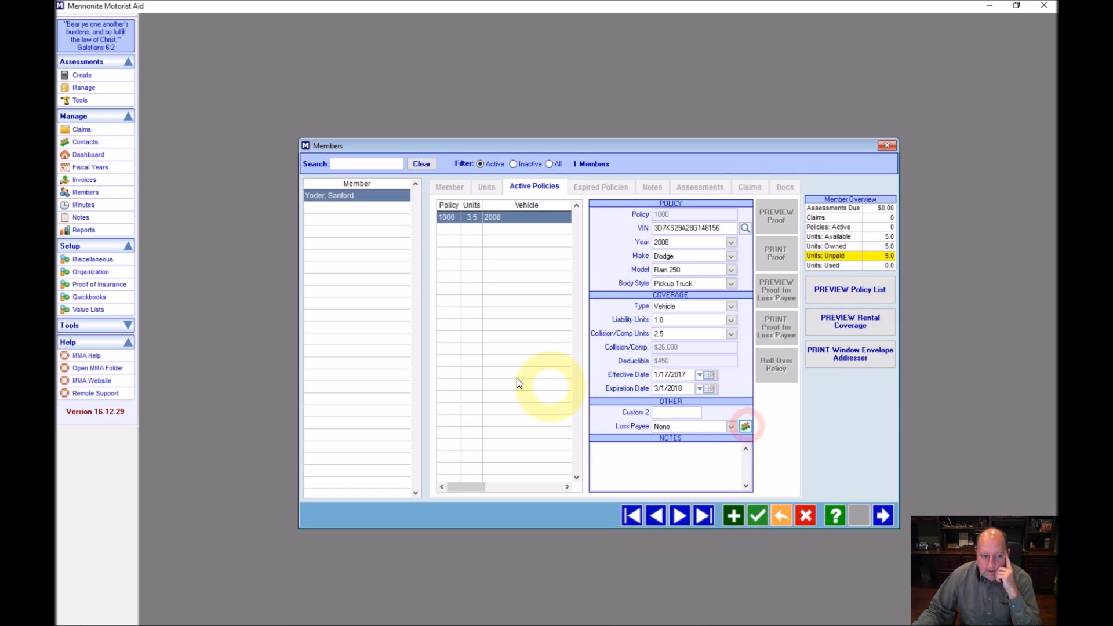
Save policy 1000 for the 2008 Dodge Ram 250, using 3.5 units and leaving 1.5 available
left_click(84, 144)
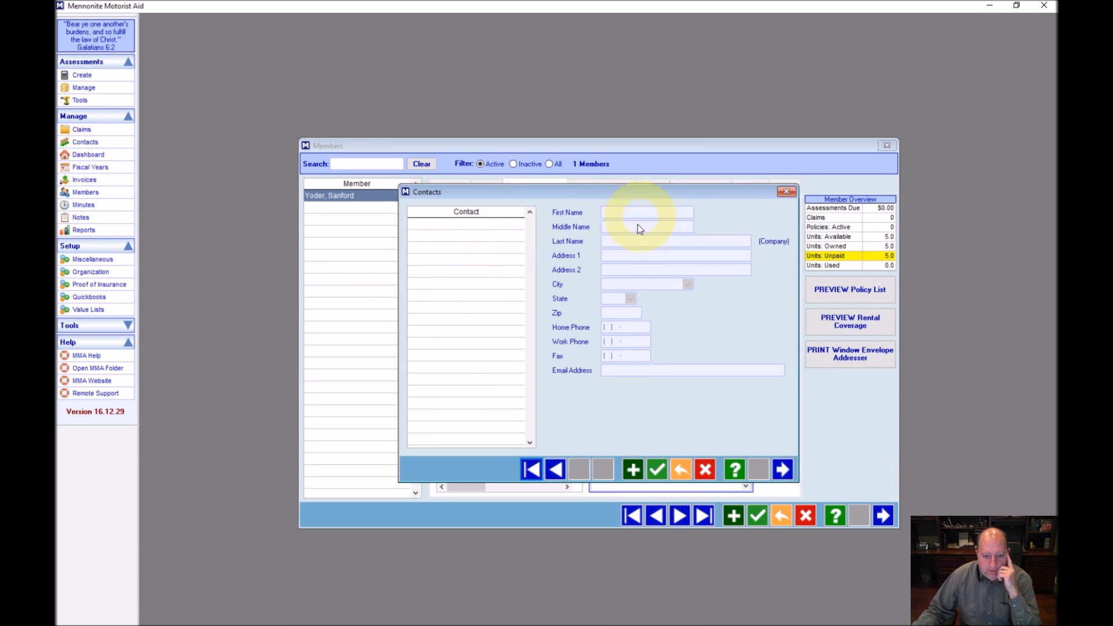
left_click(786, 471)
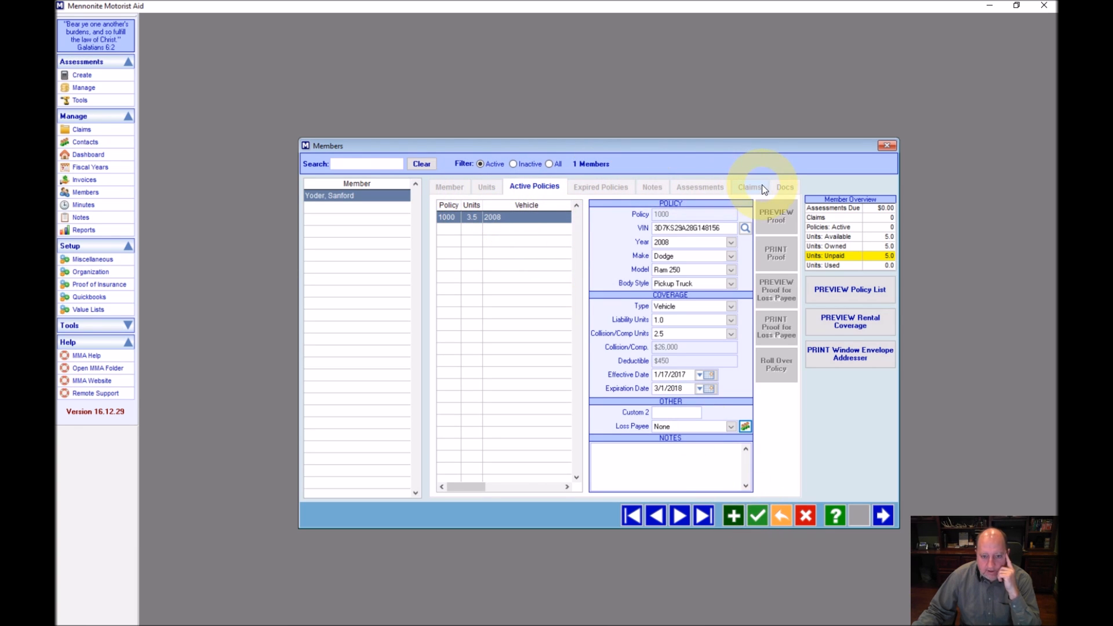
left_click(760, 516)
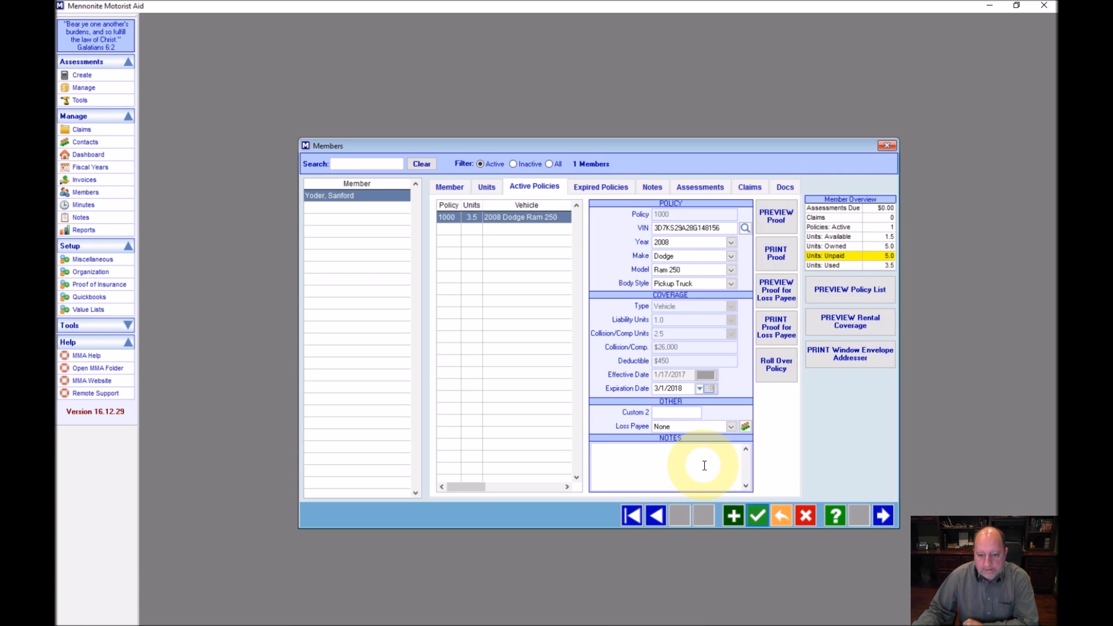
Review the member's Details, Units and Active Policies tabs
left_click(448, 187)
left_click(485, 189)
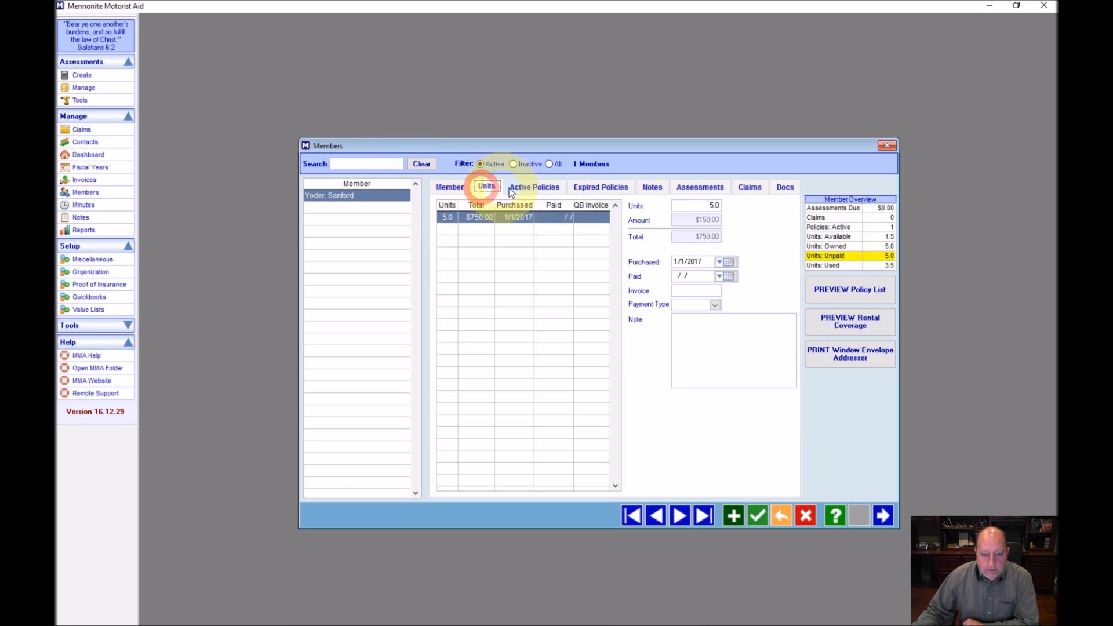
left_click(533, 186)
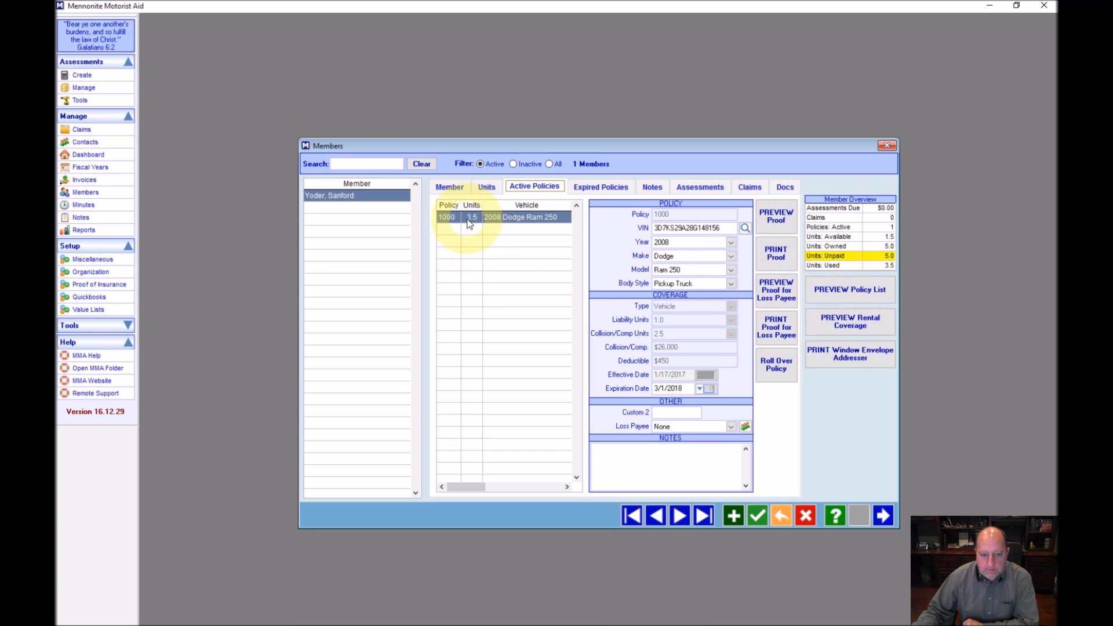
Check the overview unit totals and preview the Insurance Identification Card for policy 1000
left_click(849, 268)
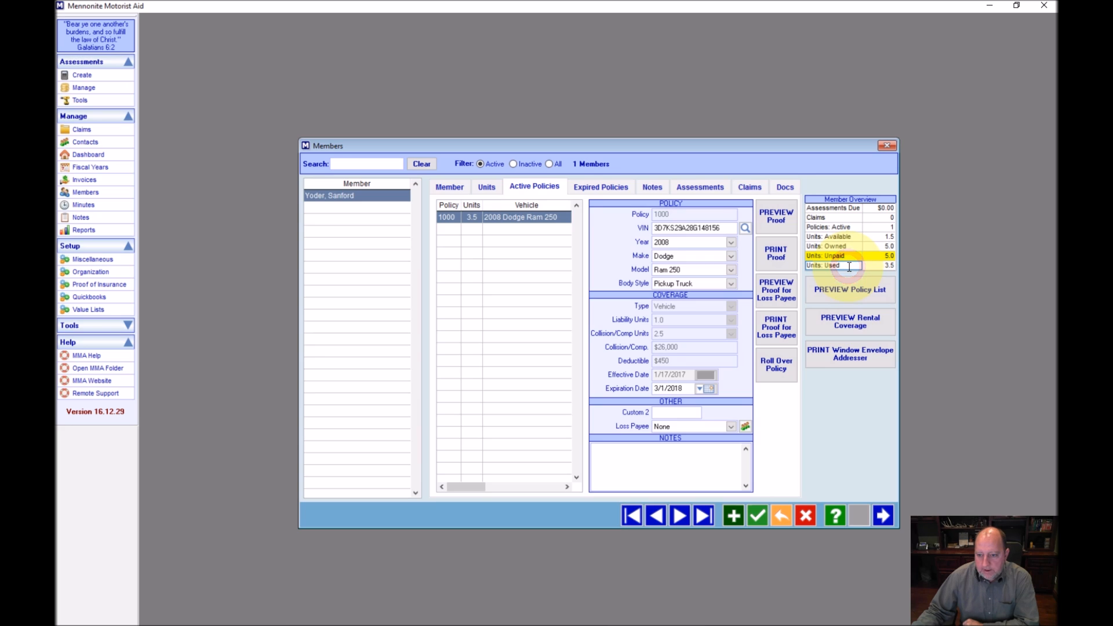
left_click(847, 256)
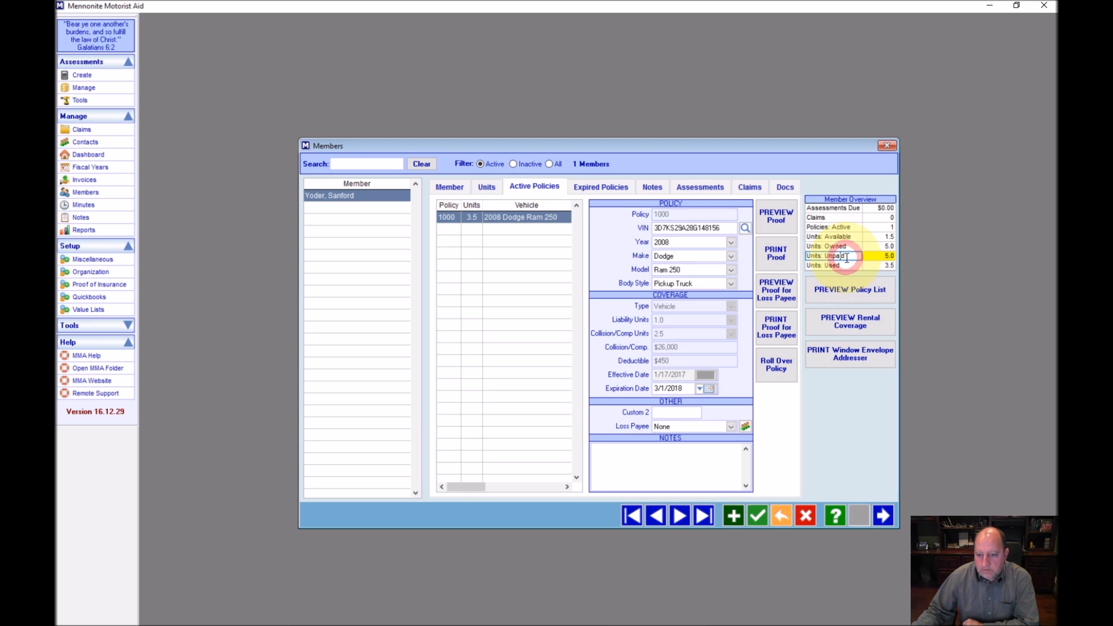
left_click(852, 236)
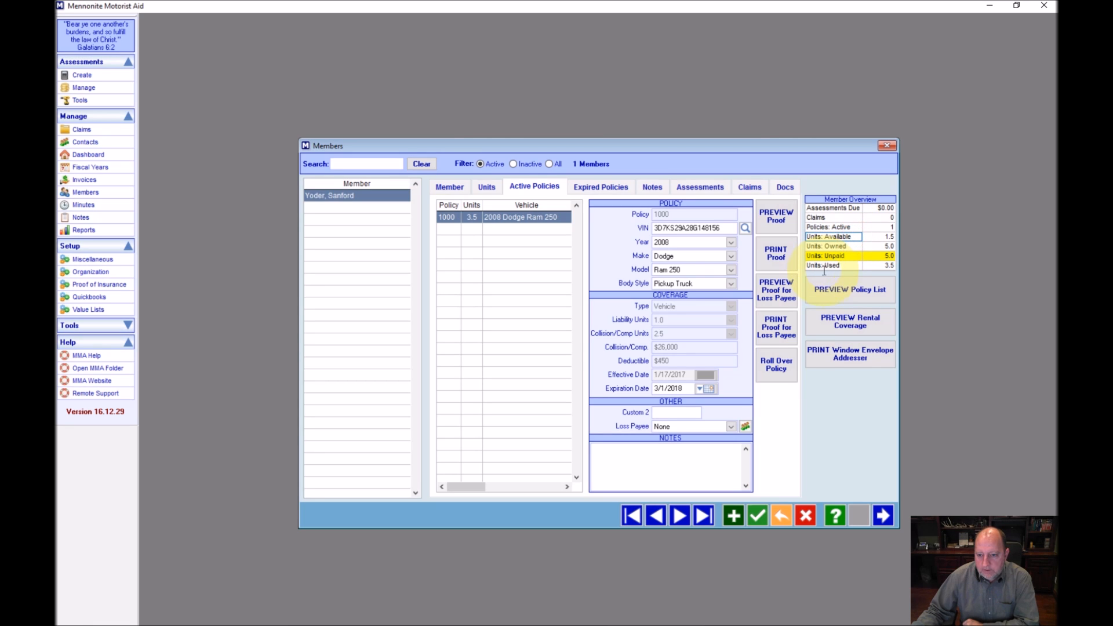
left_click(846, 227)
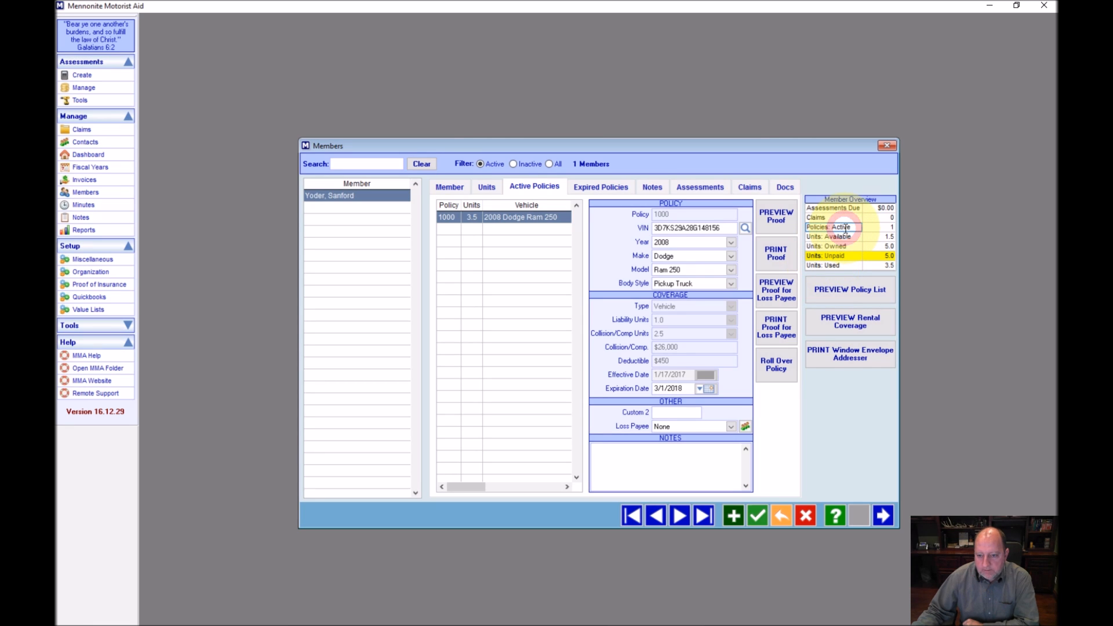
left_click(786, 228)
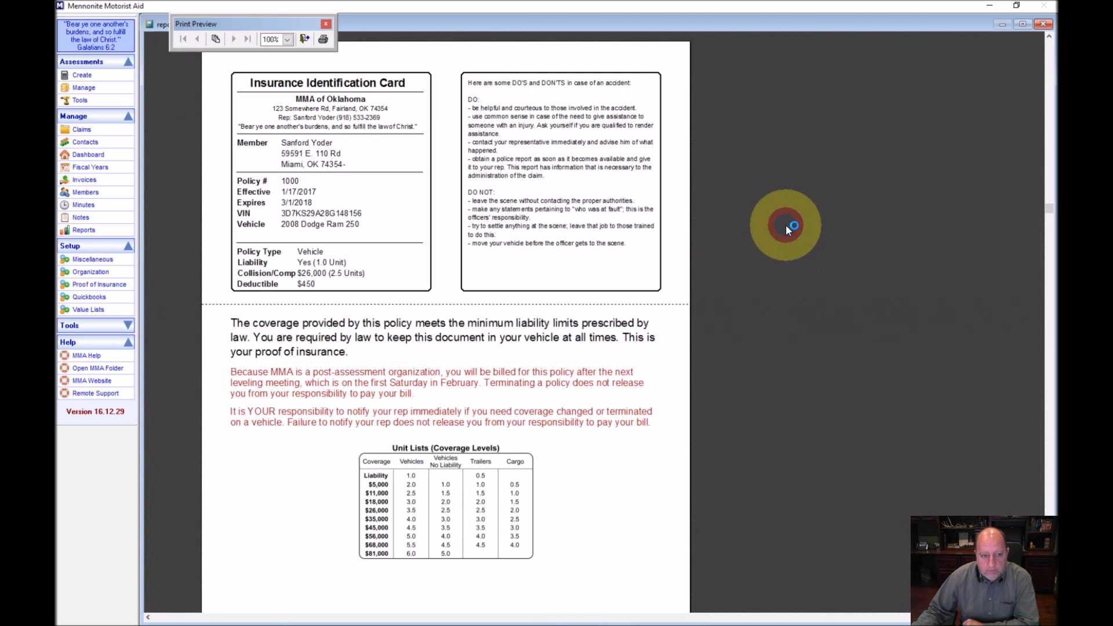
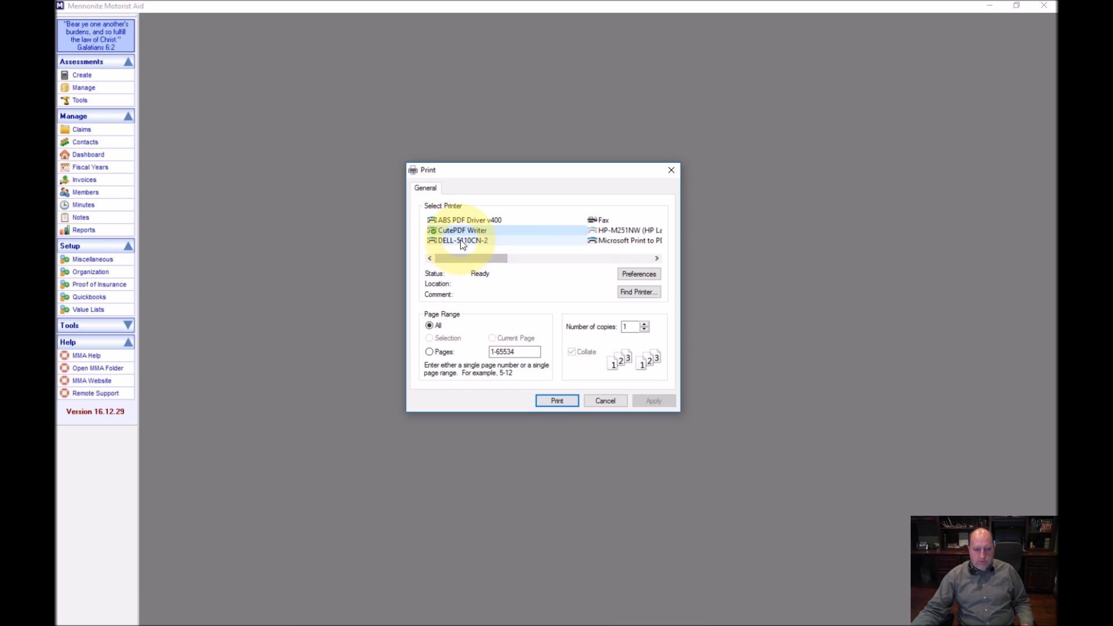
Cancel the Print dialog and reopen it with PRINT Proof for the policy
left_click(444, 232)
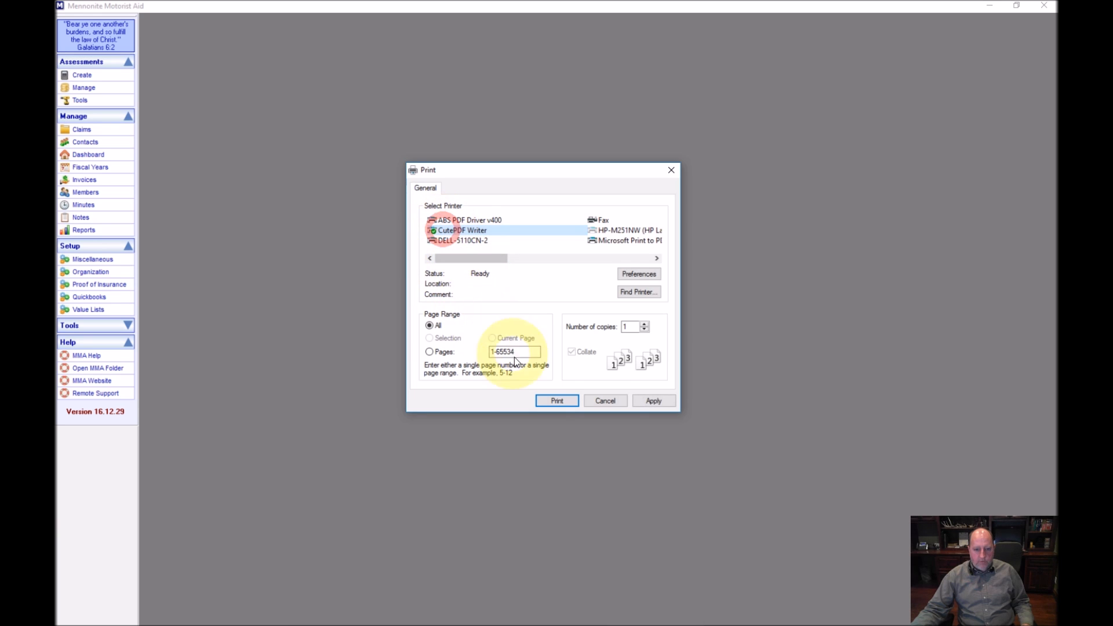
left_click(603, 400)
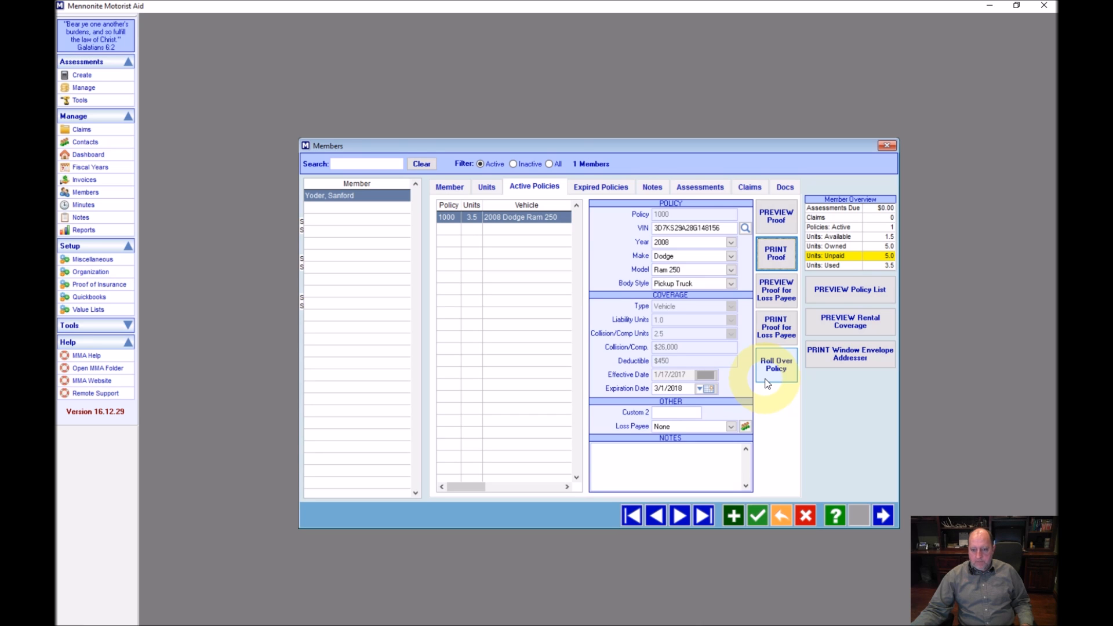
left_click(764, 266)
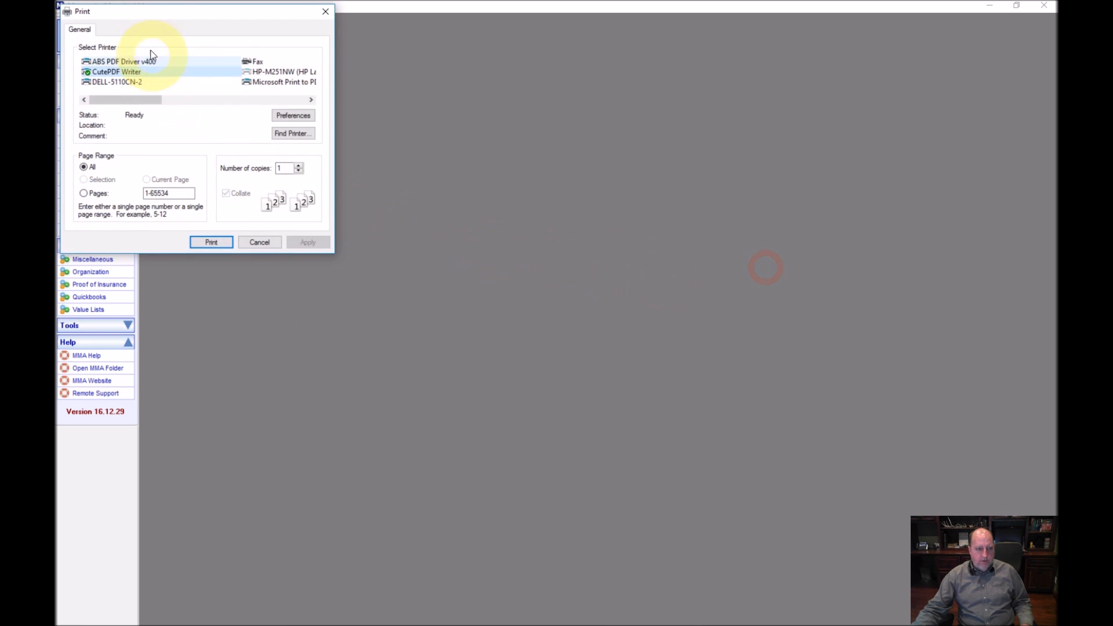
Cancel the proof printing again and bring up the Videos folder window
left_click_drag(149, 12, 514, 163)
mouse_move(510, 257)
left_mouse_down()
mouse_move(616, 255)
mouse_move(502, 256)
left_mouse_up()
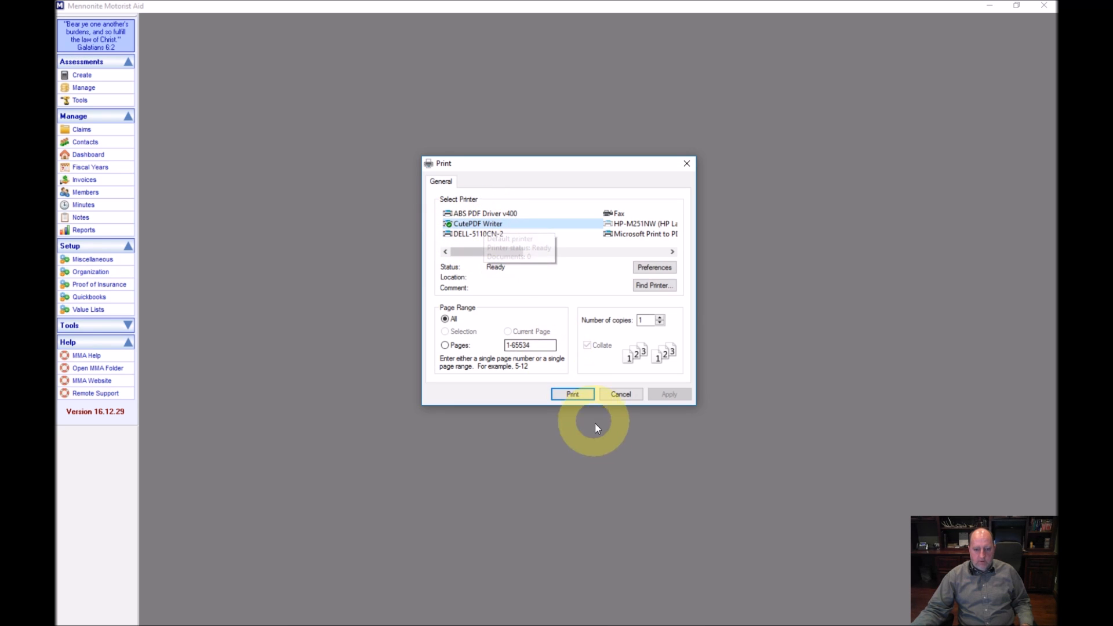
left_click(610, 398)
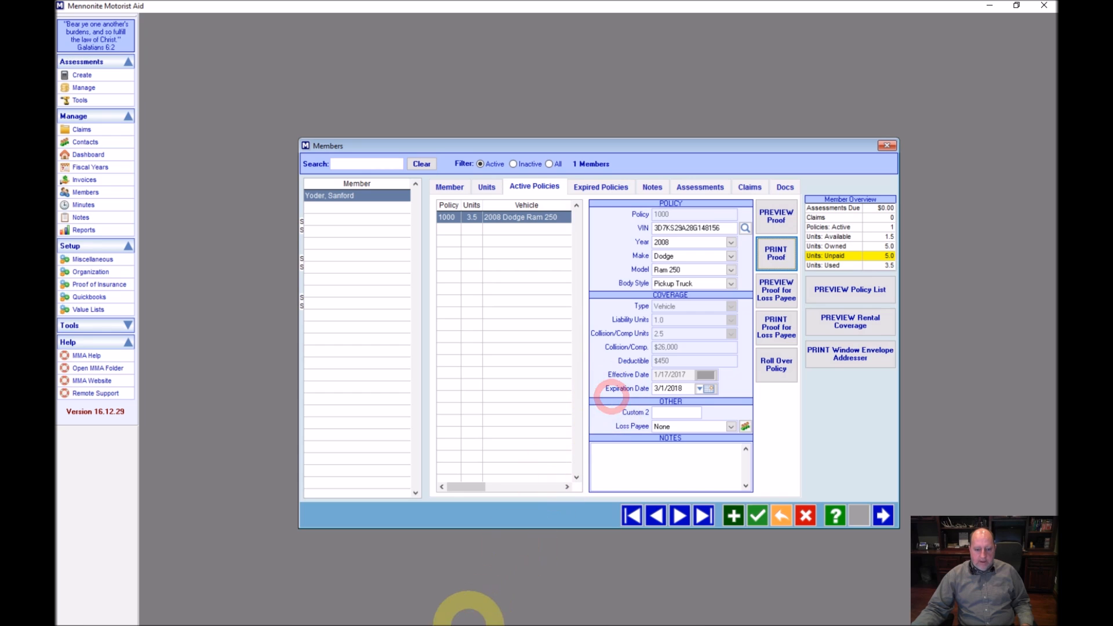
left_click(448, 615)
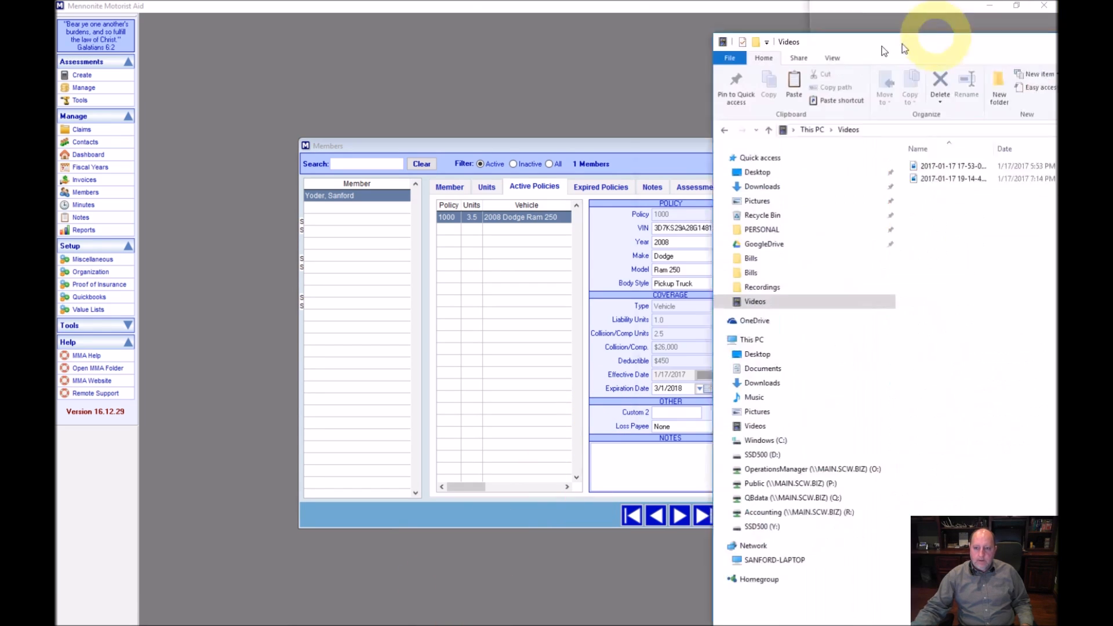
Browse to Windows (C:) > MMA > ClientInstall and select the CutePDF.exe installer
left_click_drag(931, 35, 512, 33)
left_click(383, 432)
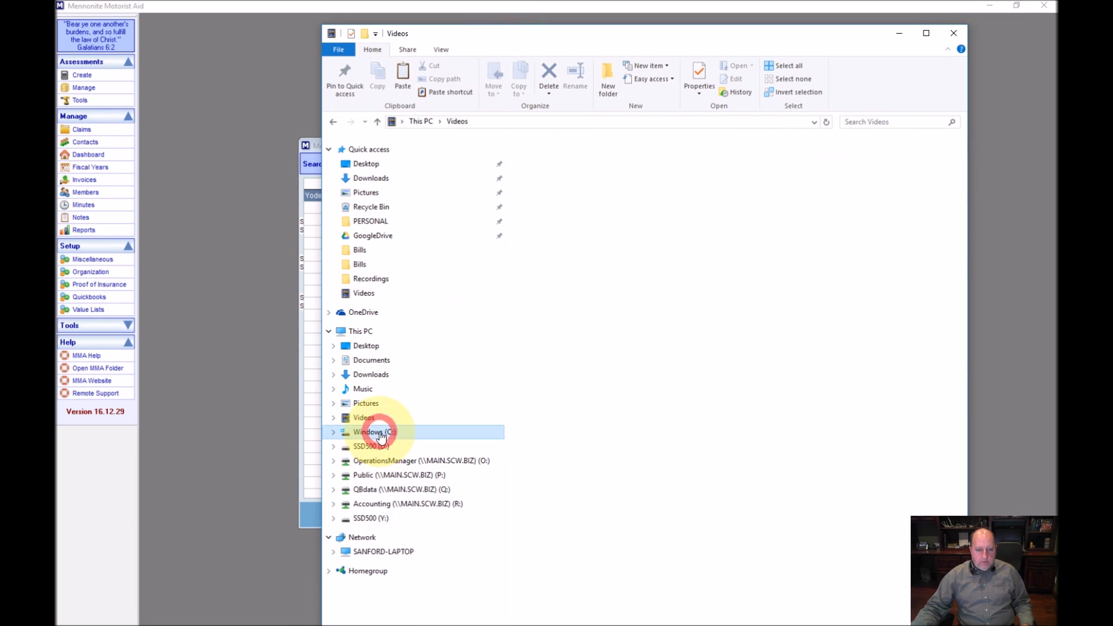
double_click(543, 159)
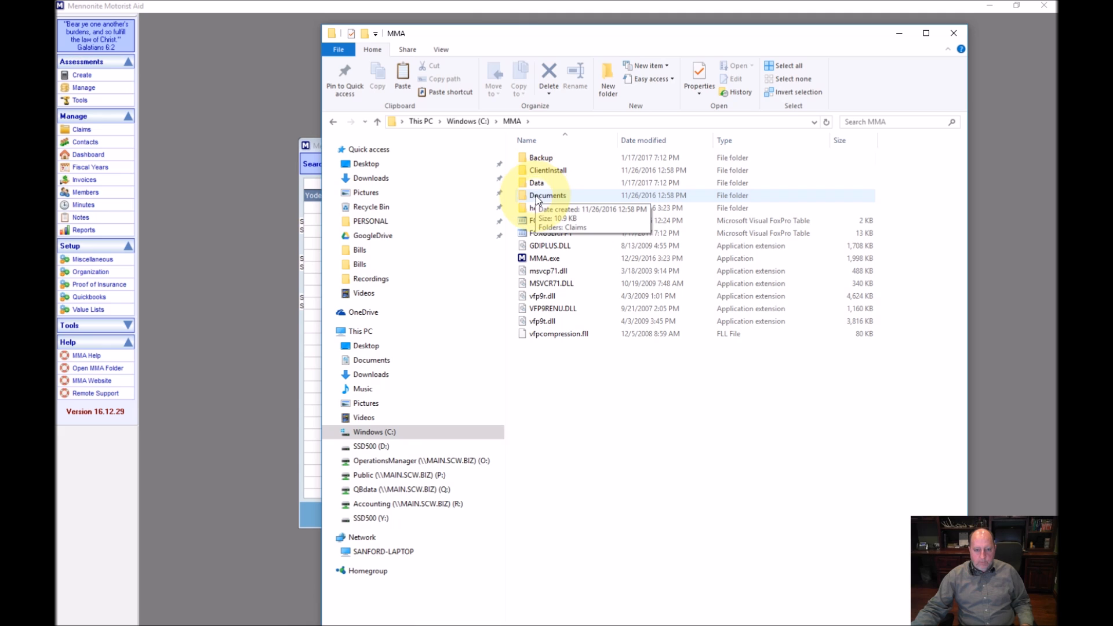
double_click(540, 171)
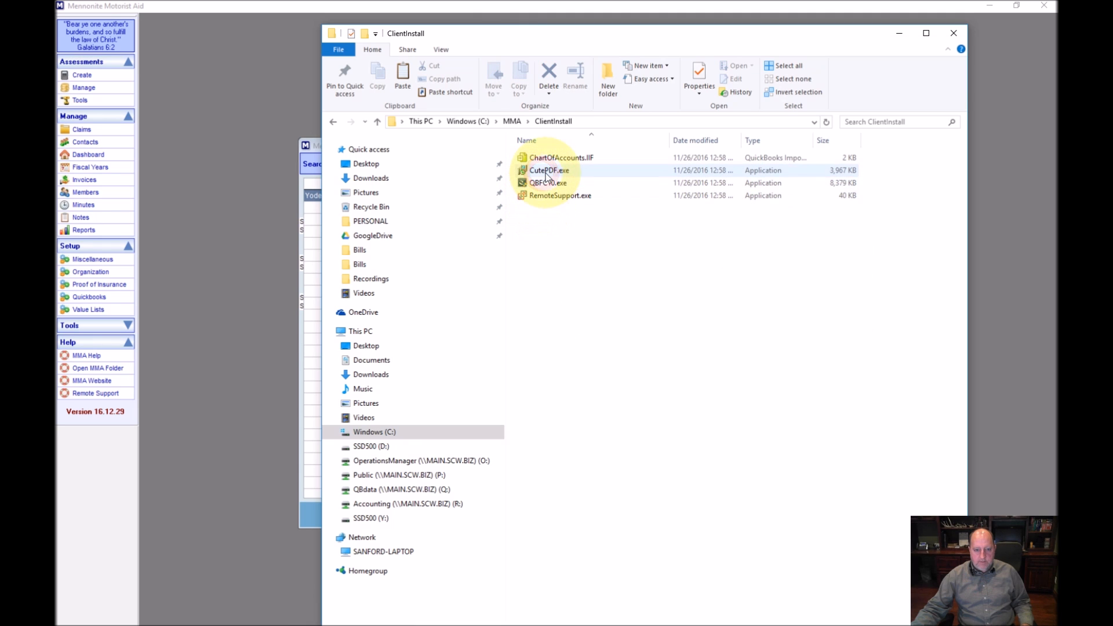
left_click(543, 170)
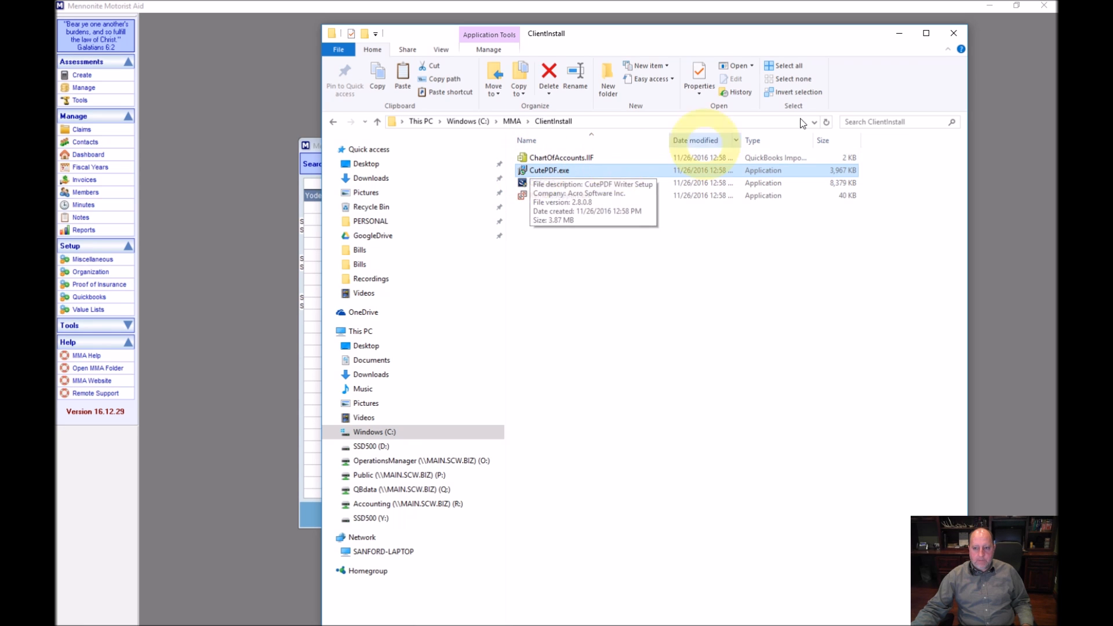
Close the folder window and print the proof of insurance to CutePDF Writer
left_click(954, 35)
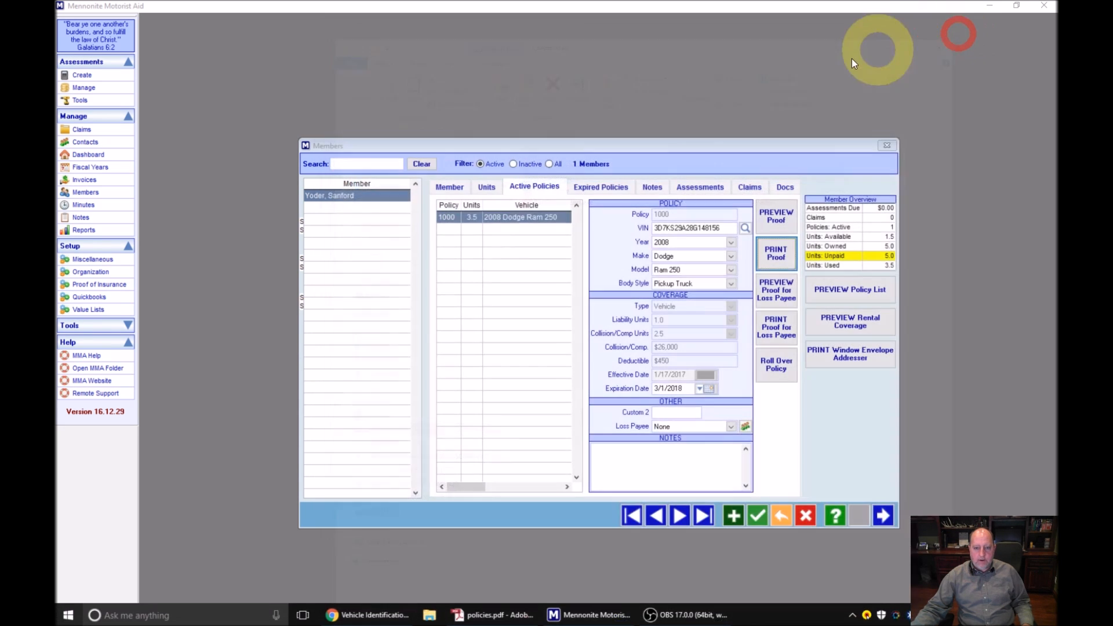
left_click(787, 269)
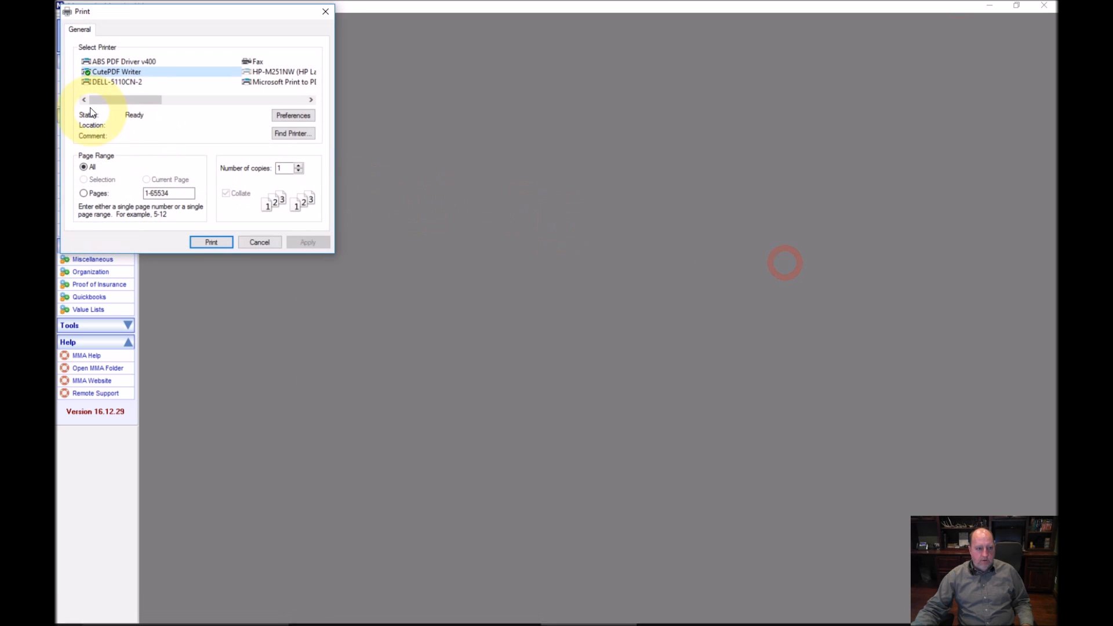
left_click(85, 71)
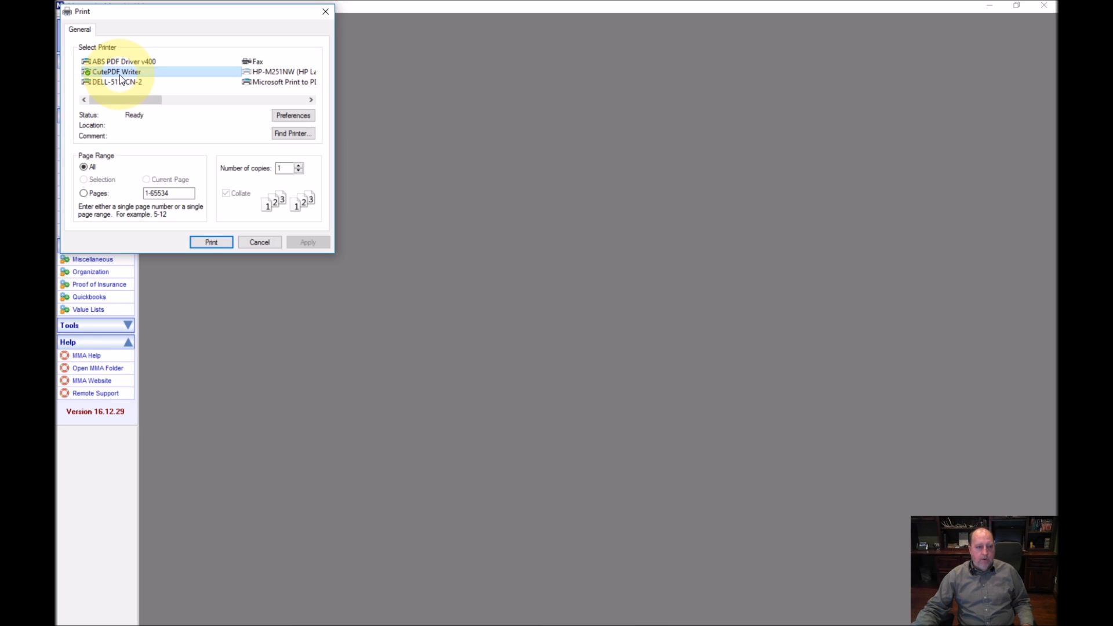
left_click(223, 243)
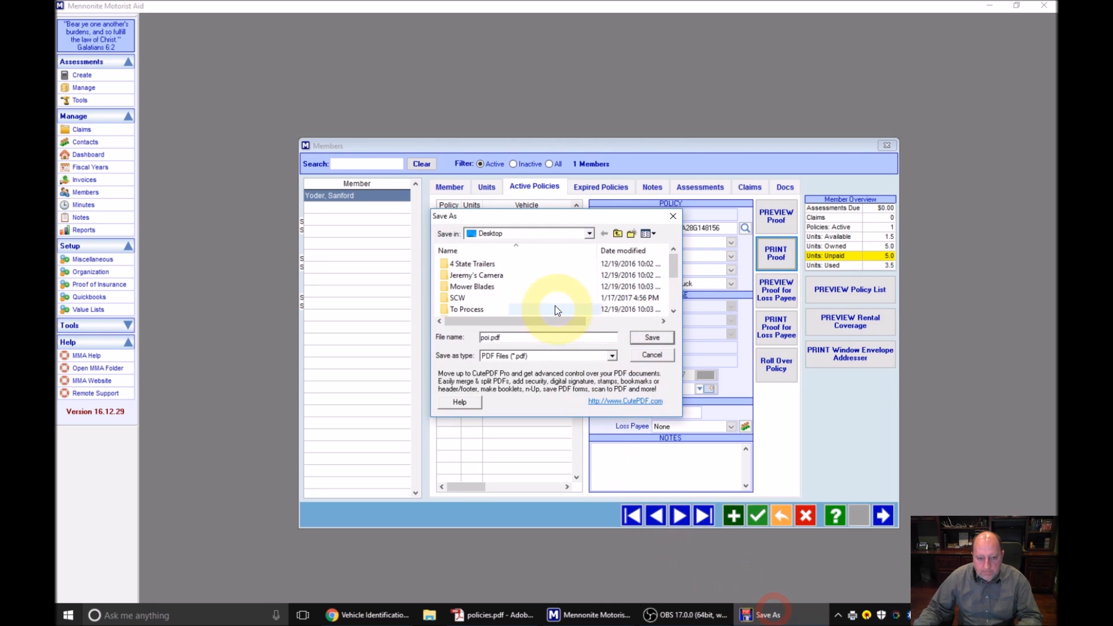
Save the PDF as 'Proof Of Insurance for' followed by the member's first name
left_click(508, 216)
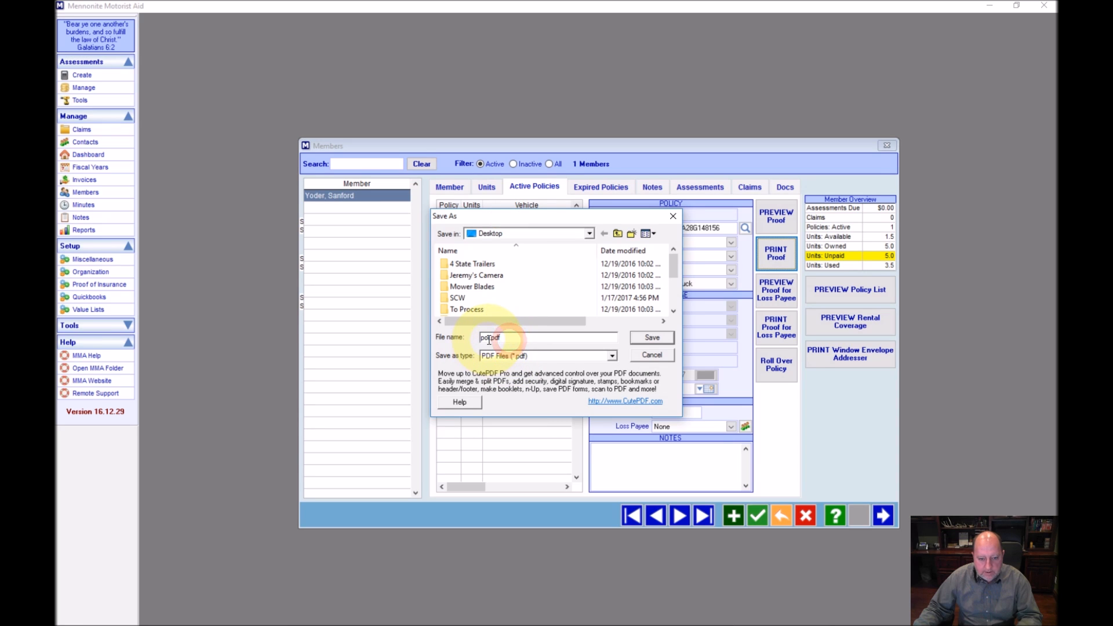
left_click(489, 339)
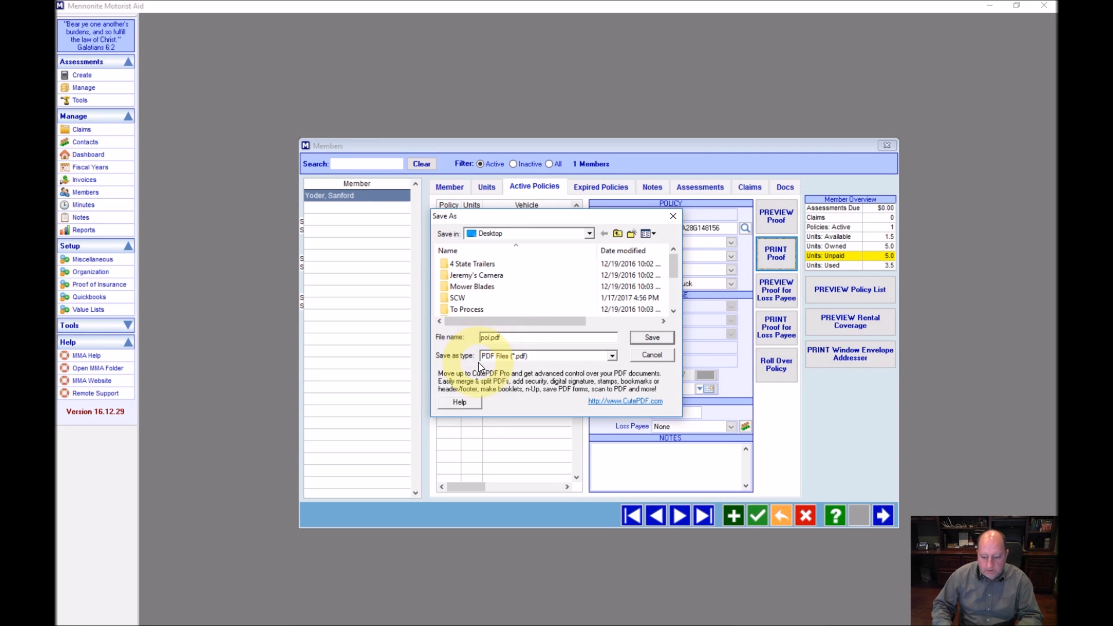
key("shift+Home")
type("Proof Of")
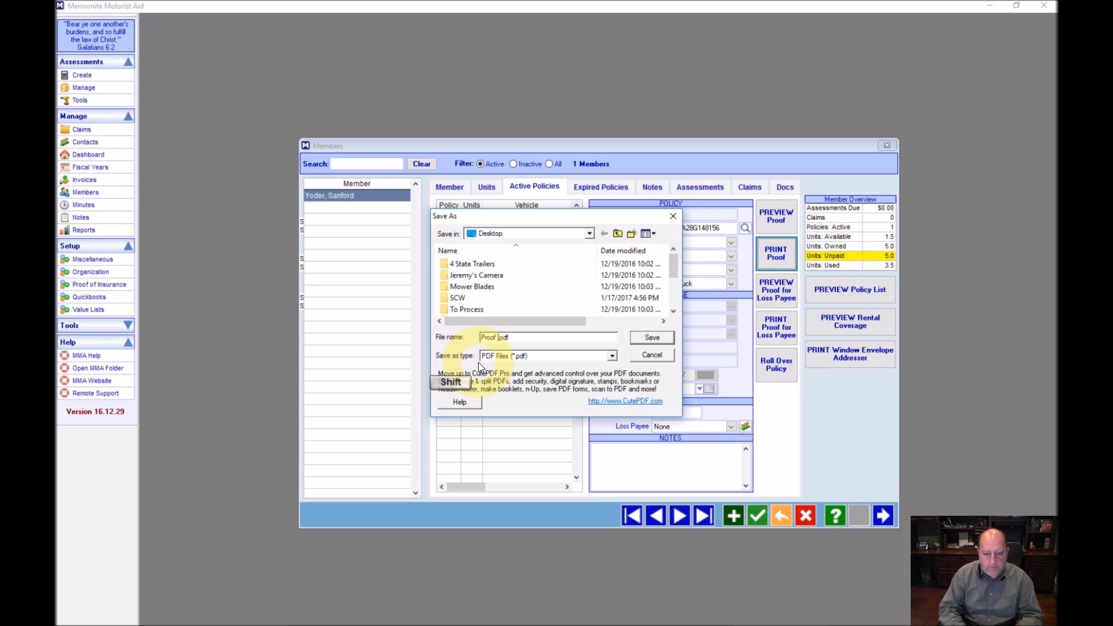
type(" Insuranc")
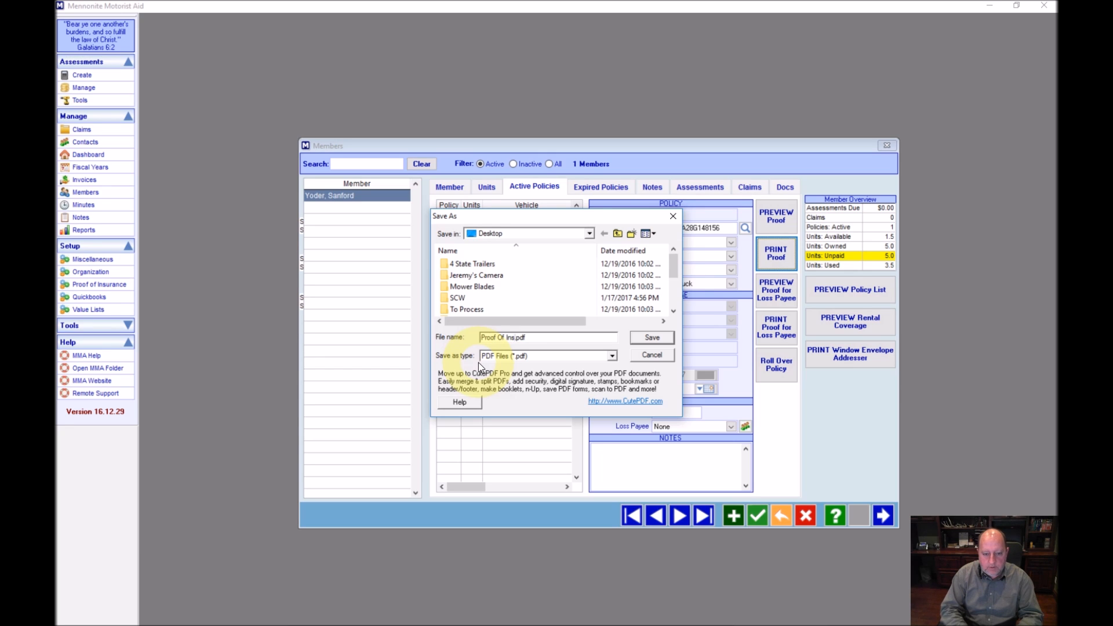
type("e for Sanford")
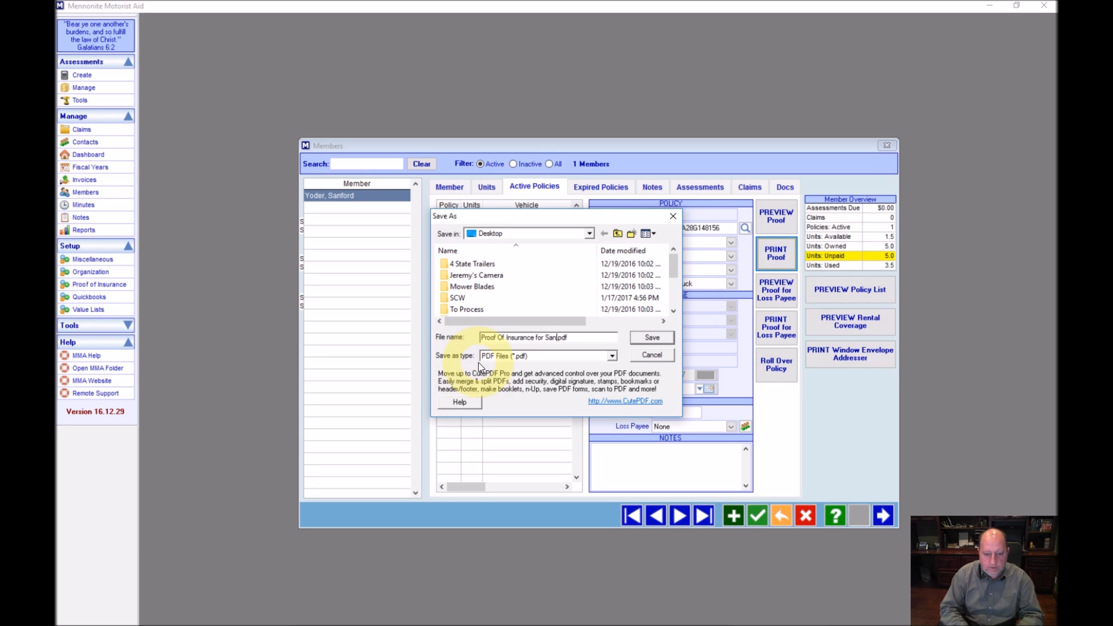
key("Return")
Minimize the member program and open the saved PDF from the desktop
left_click(989, 5)
left_click_drag(77, 210, 530, 215)
double_click(529, 215)
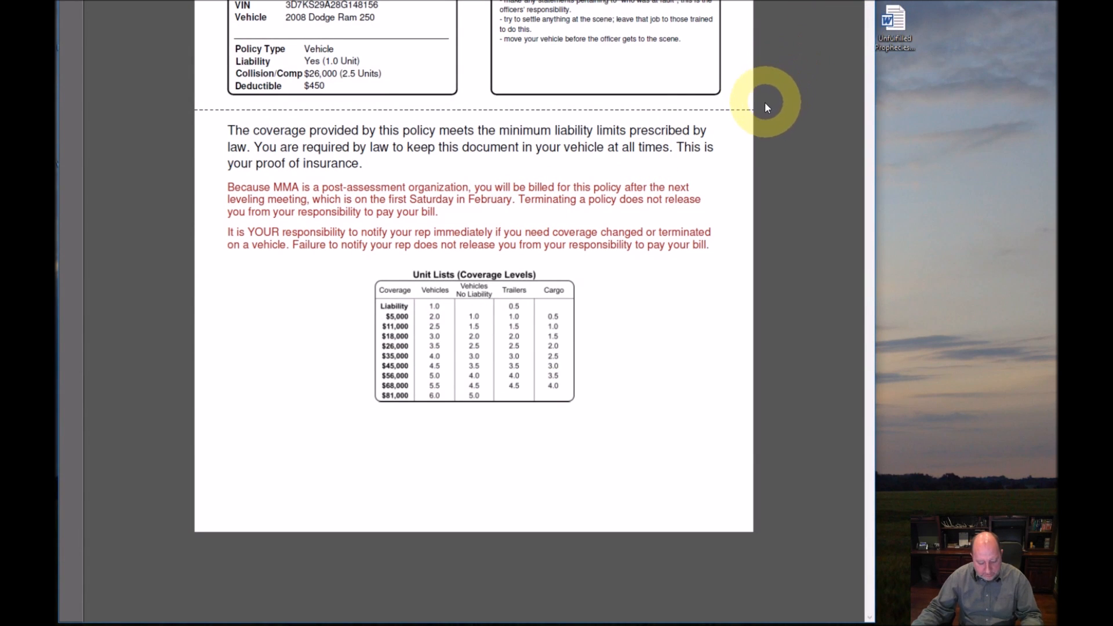
Maximize the insurance card PDF in Adobe Reader, scroll through it, then close it
key("super+Right")
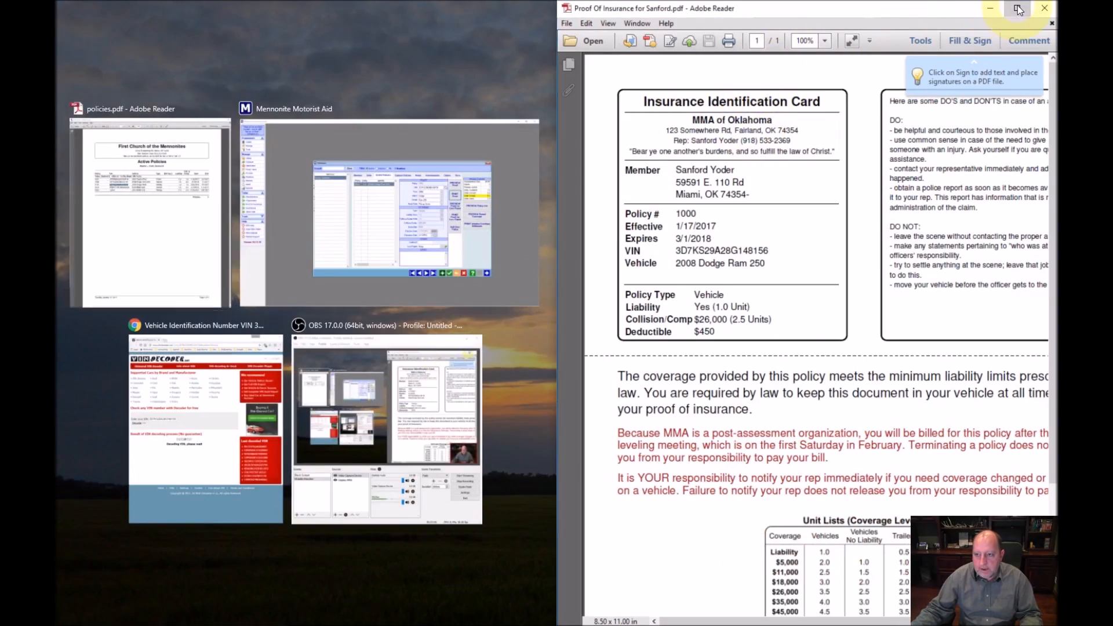
left_click(1016, 8)
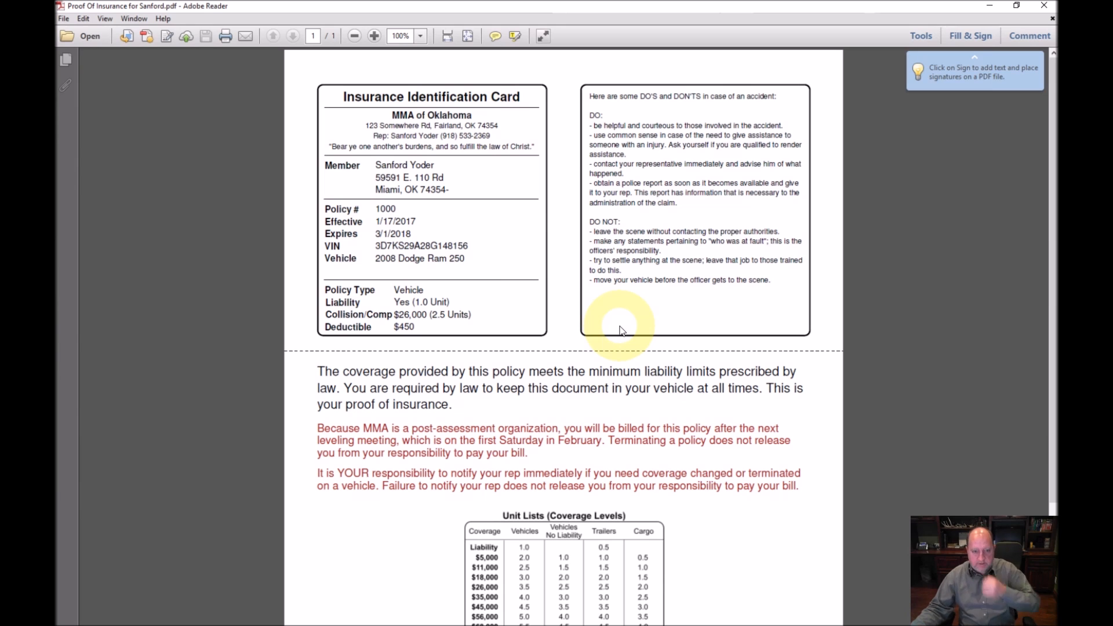
scroll(469, 325, "down", 5)
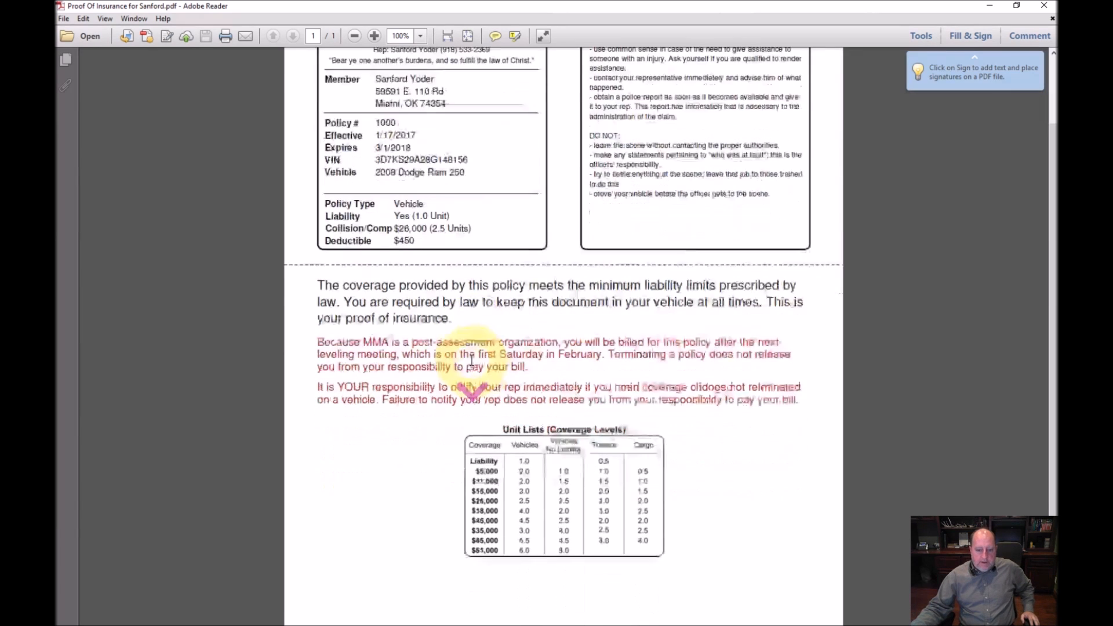
scroll(472, 361, "up", 5)
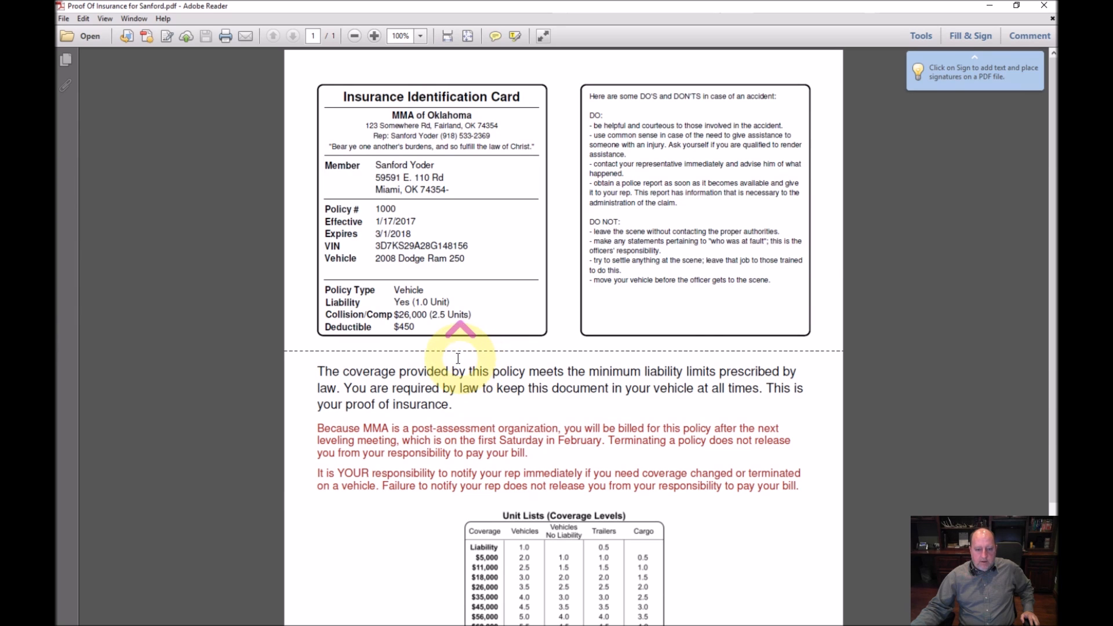
left_click(1045, 7)
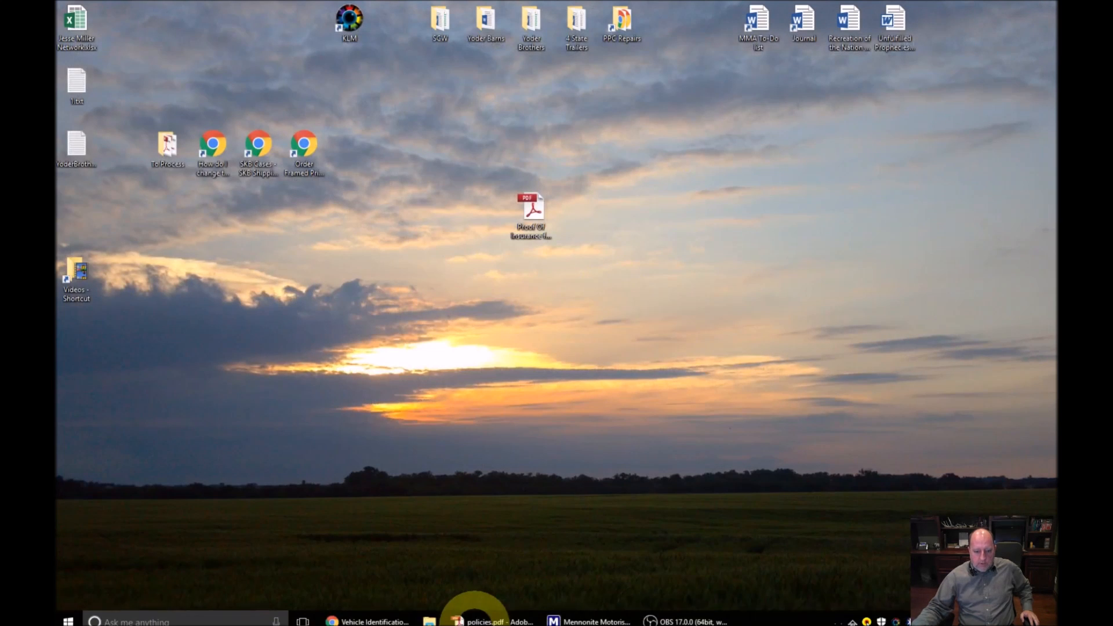
Restore the Members window showing active policy 1000 for the 2008 Dodge Ram 250
left_click(554, 616)
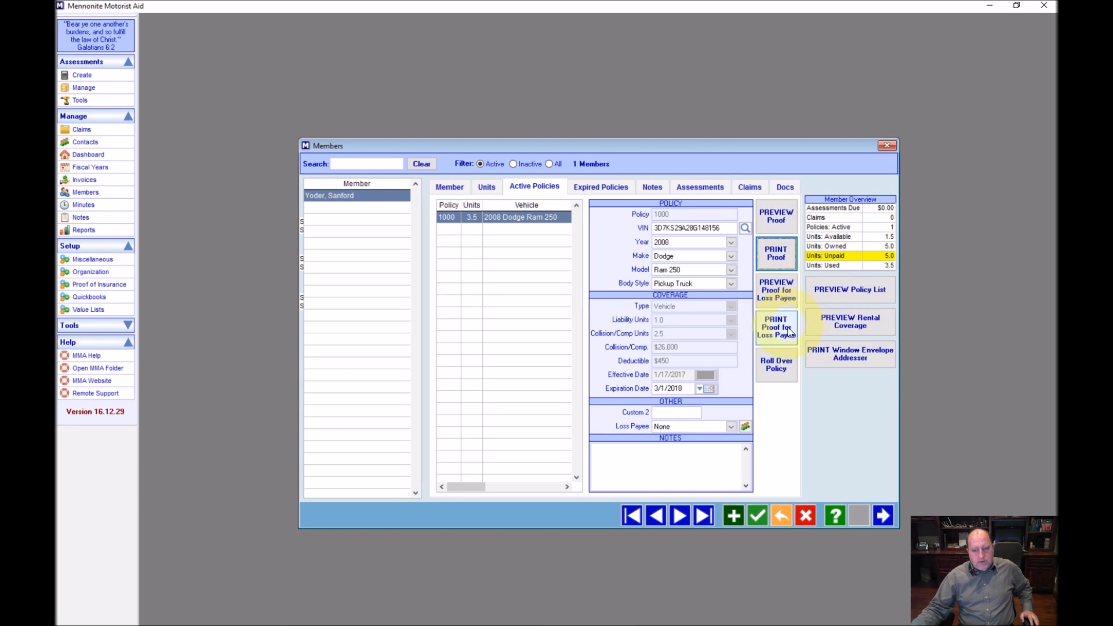
left_click(775, 375)
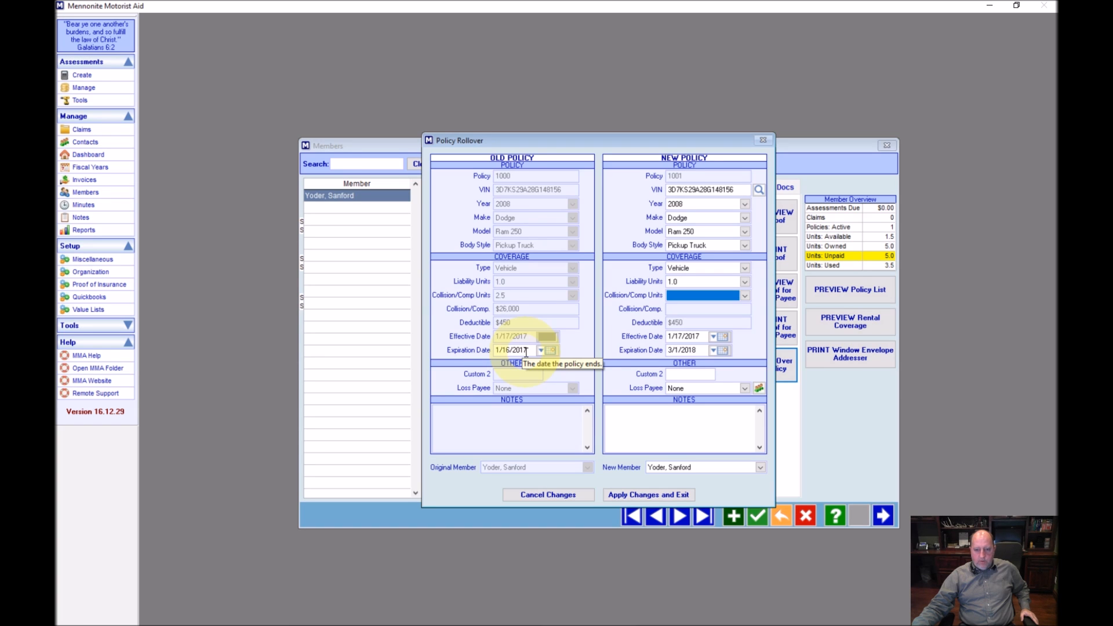
left_click(682, 297)
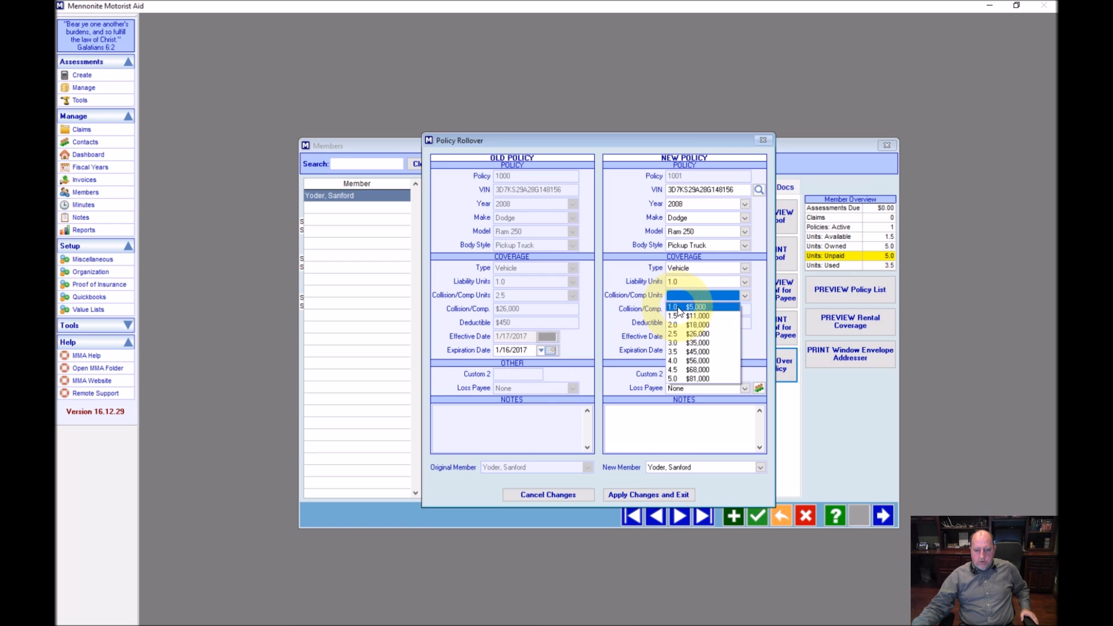
left_click(679, 308)
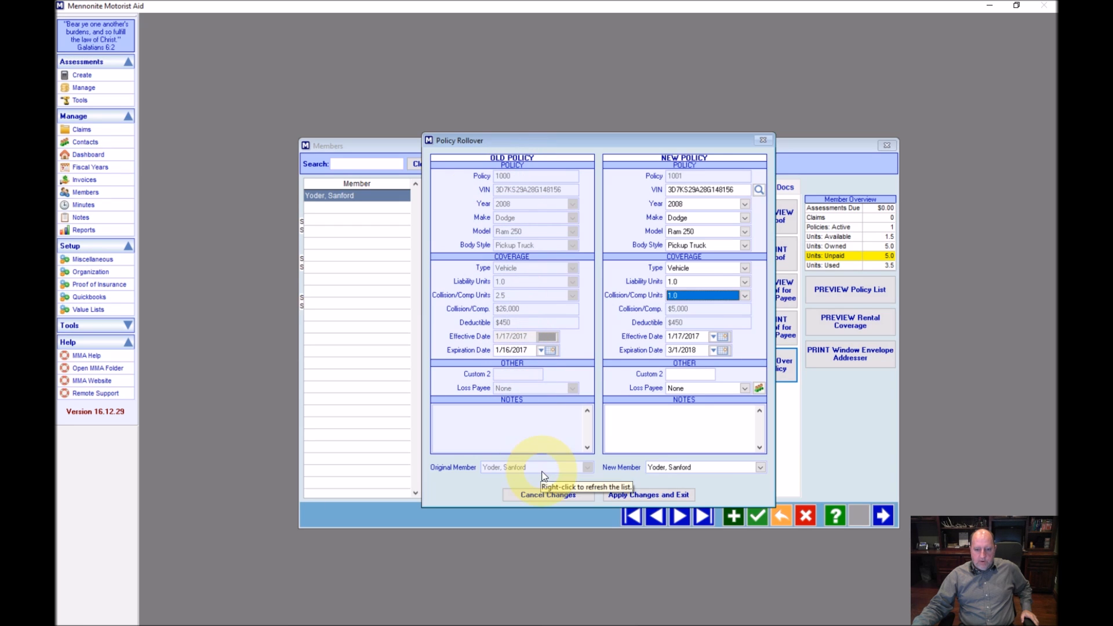
left_click(714, 467)
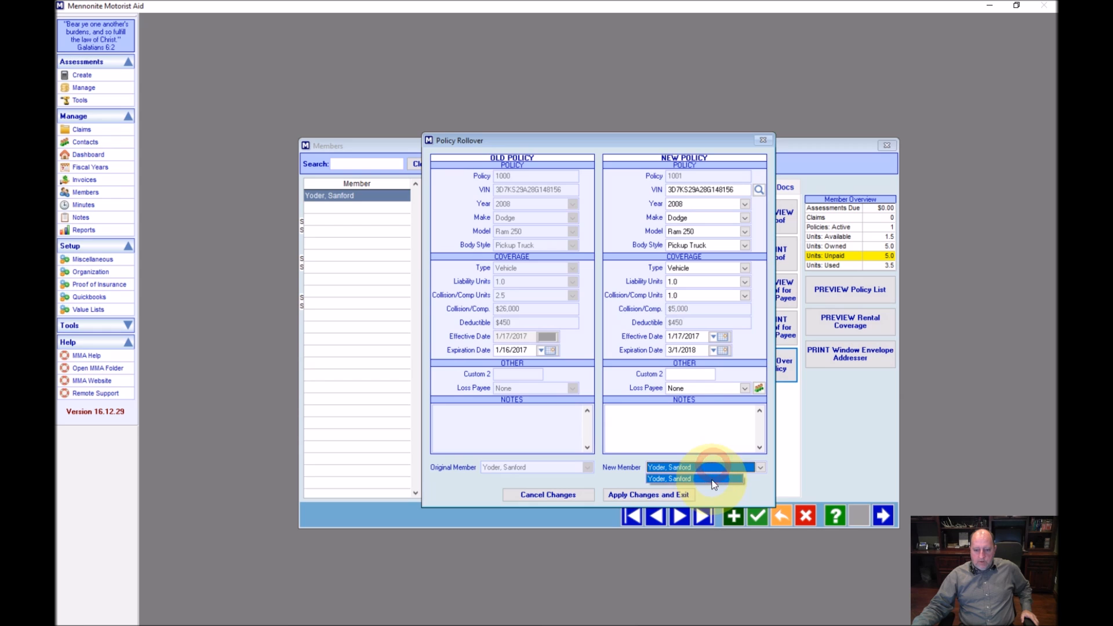
left_click(771, 468)
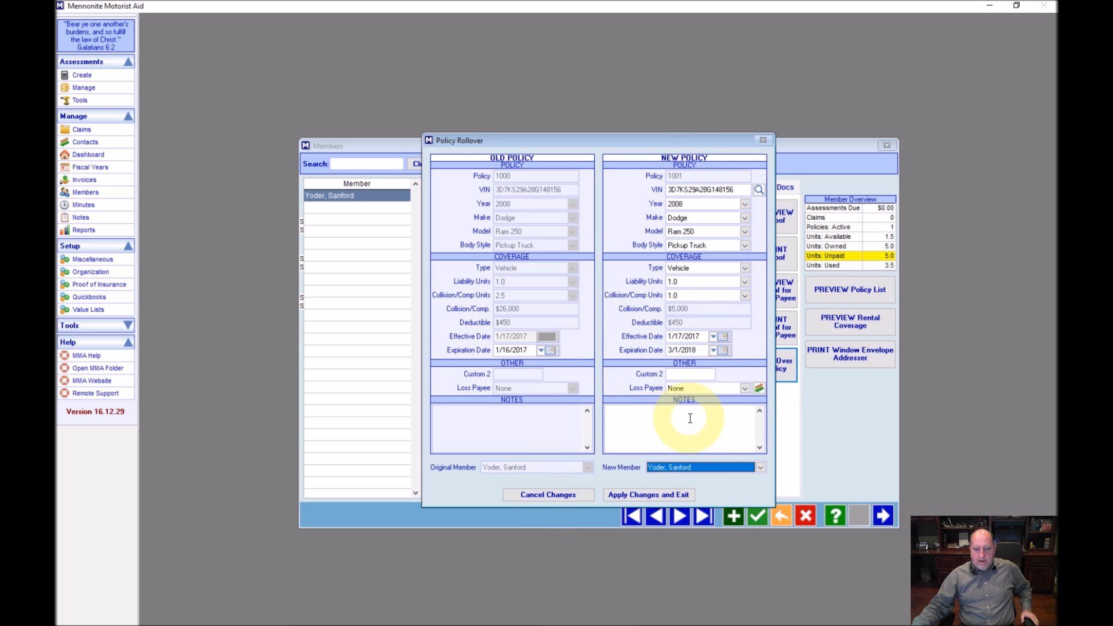
left_click(554, 496)
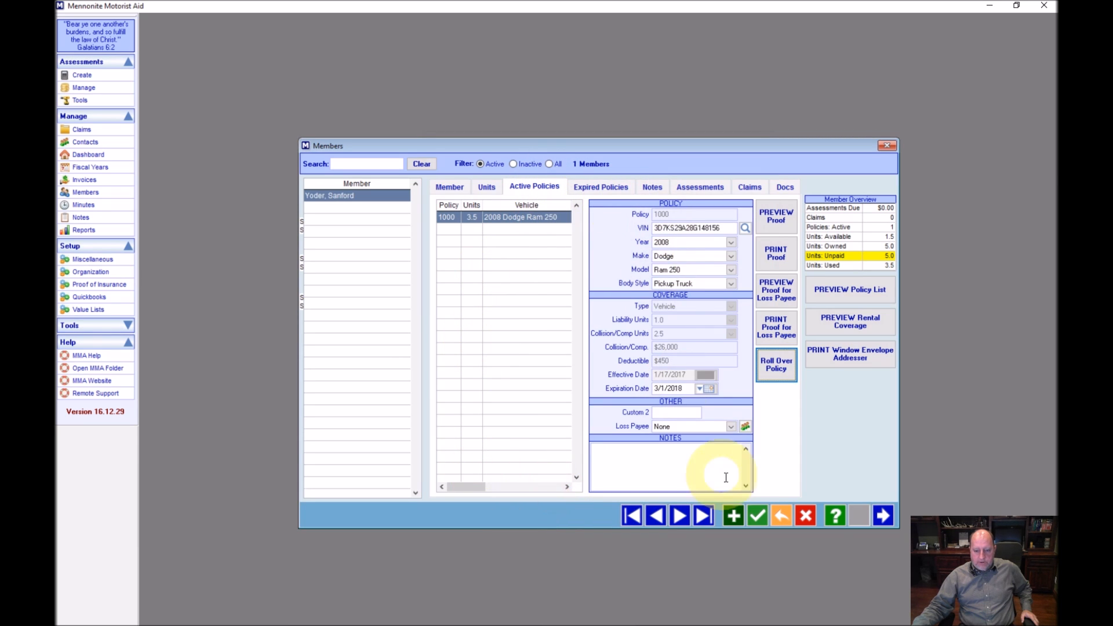
Decline deleting policy 1000 and view the empty Expired Policies tab
left_click(807, 516)
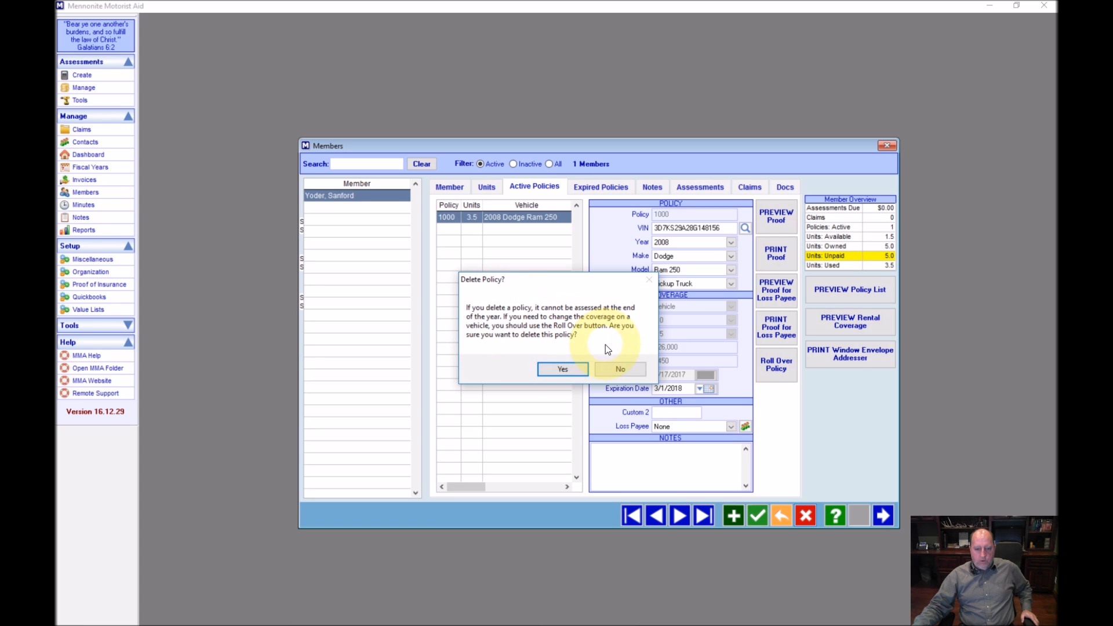
left_click(616, 369)
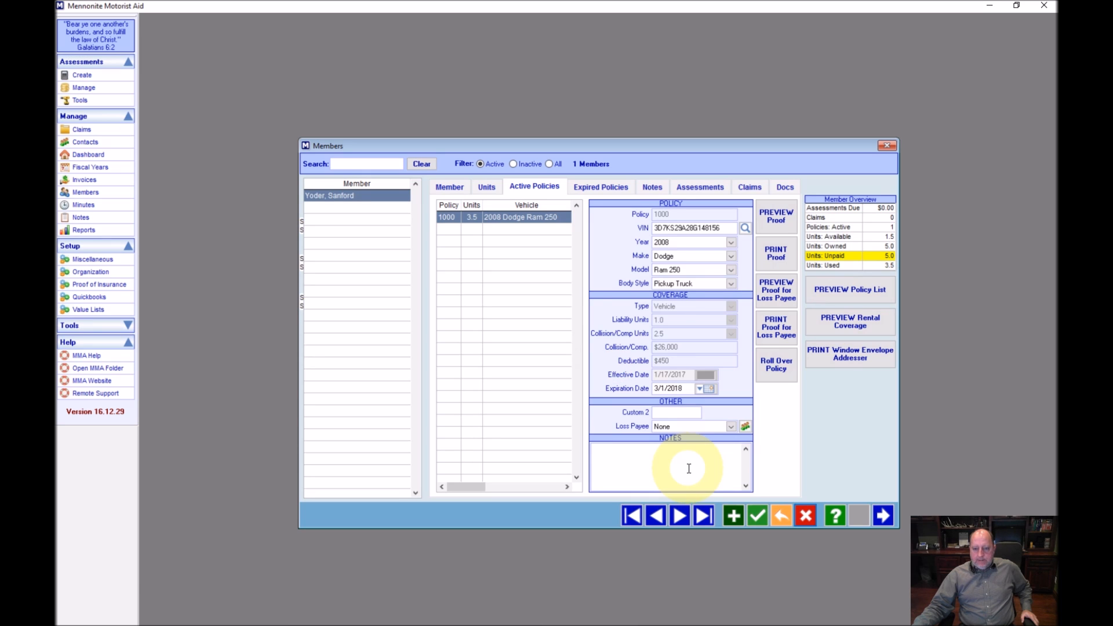
left_click(574, 189)
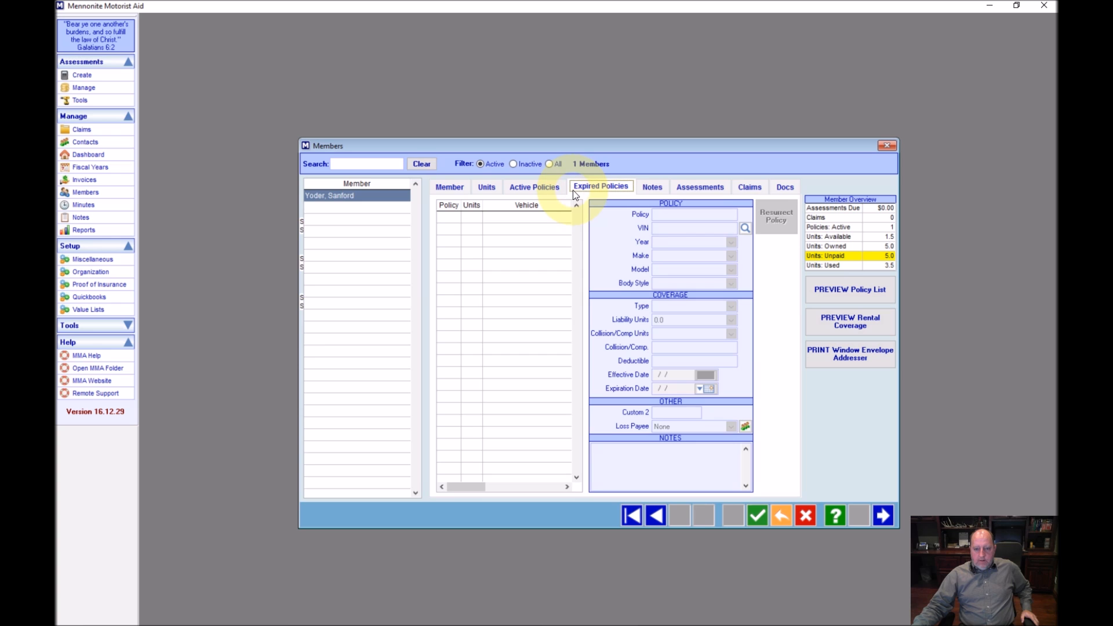
Check the Member and Units tabs, then return to Active Policies showing policy 1000
left_click(452, 189)
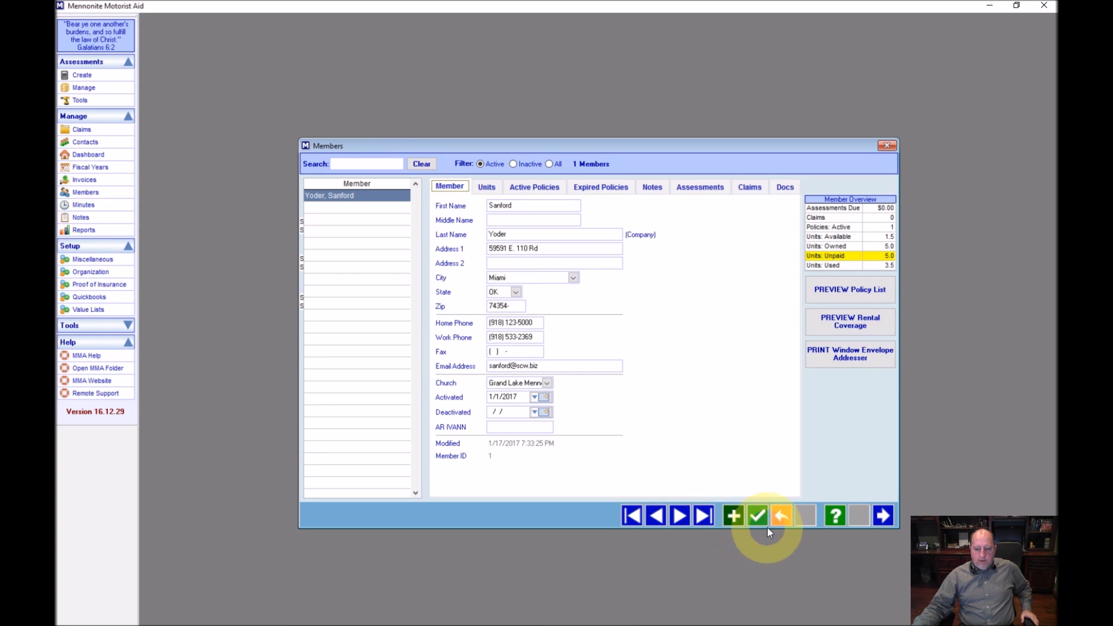
left_click(486, 186)
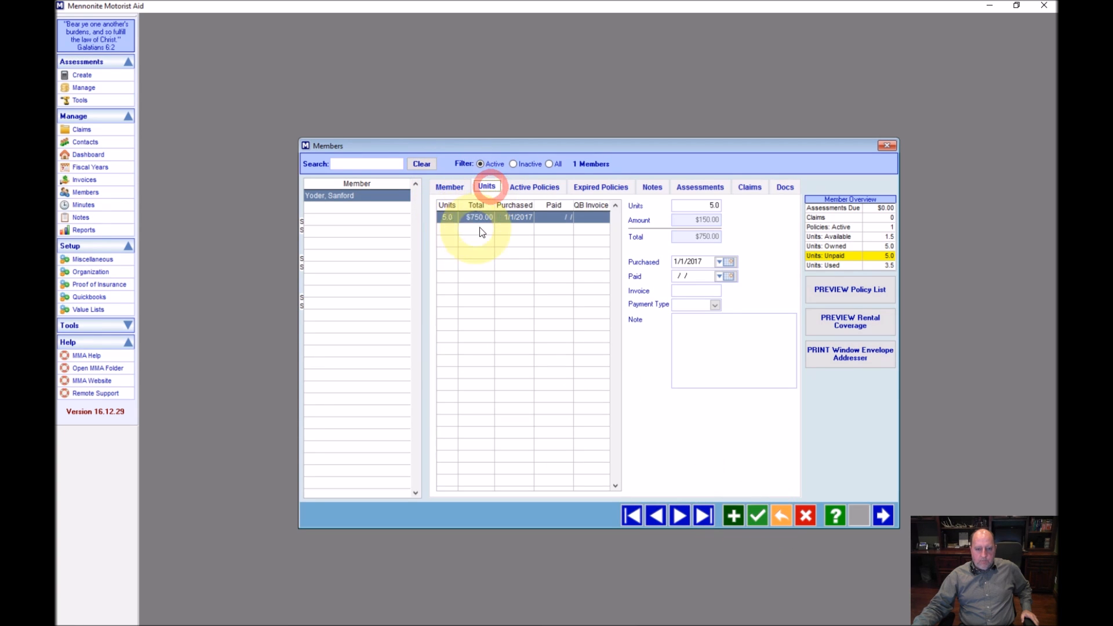
left_click(533, 186)
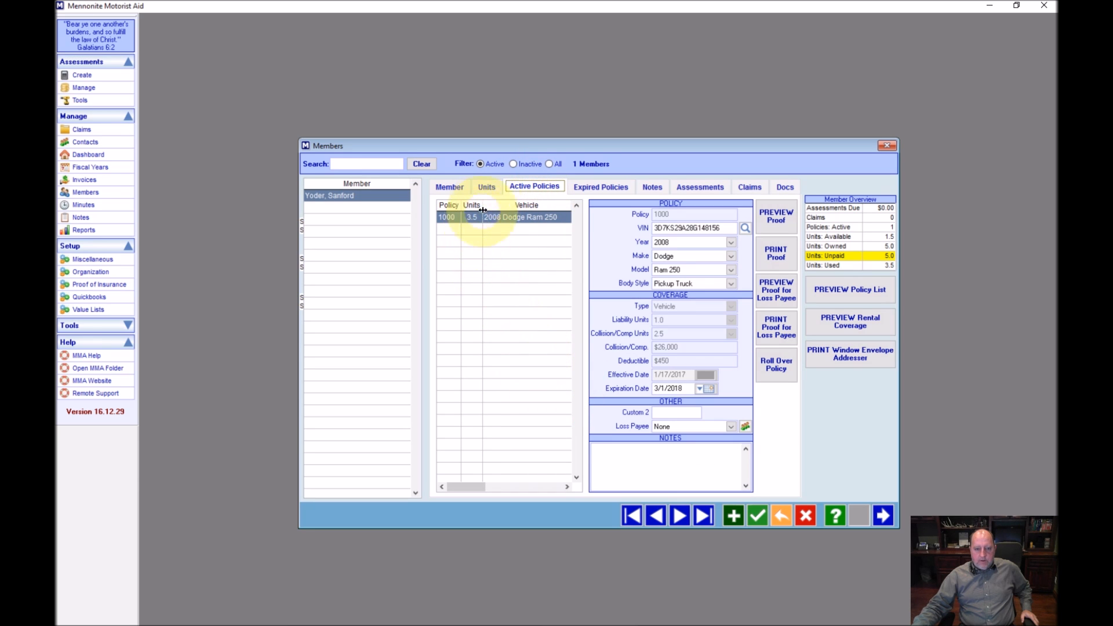
Add policy 1002 with the vehicle's VIN, year 2006 and make BMW, model left at 323i
left_click(732, 516)
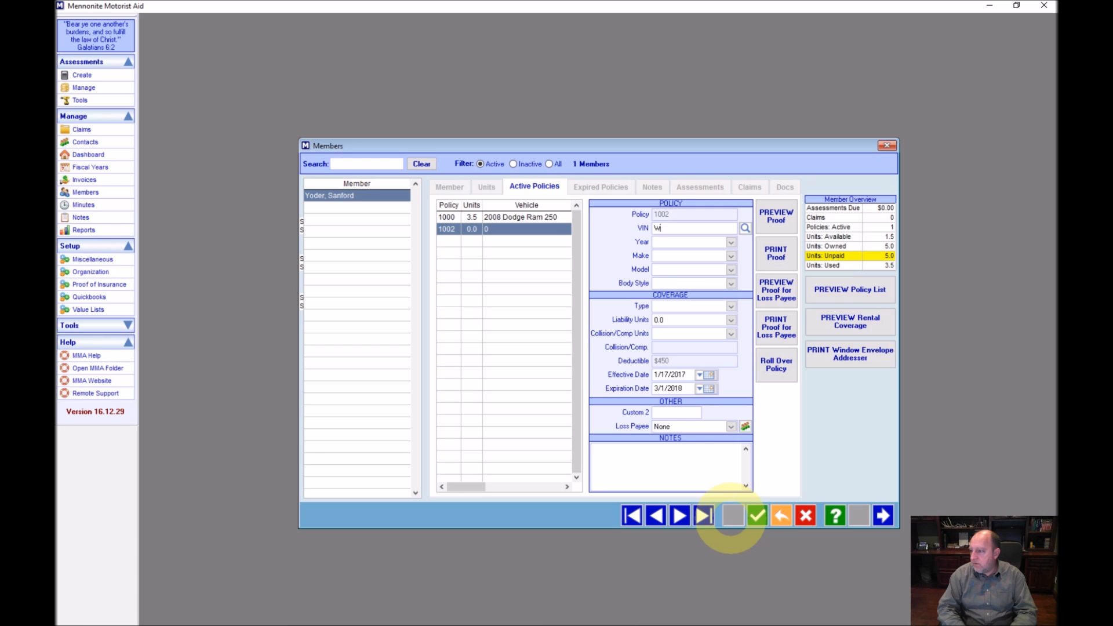
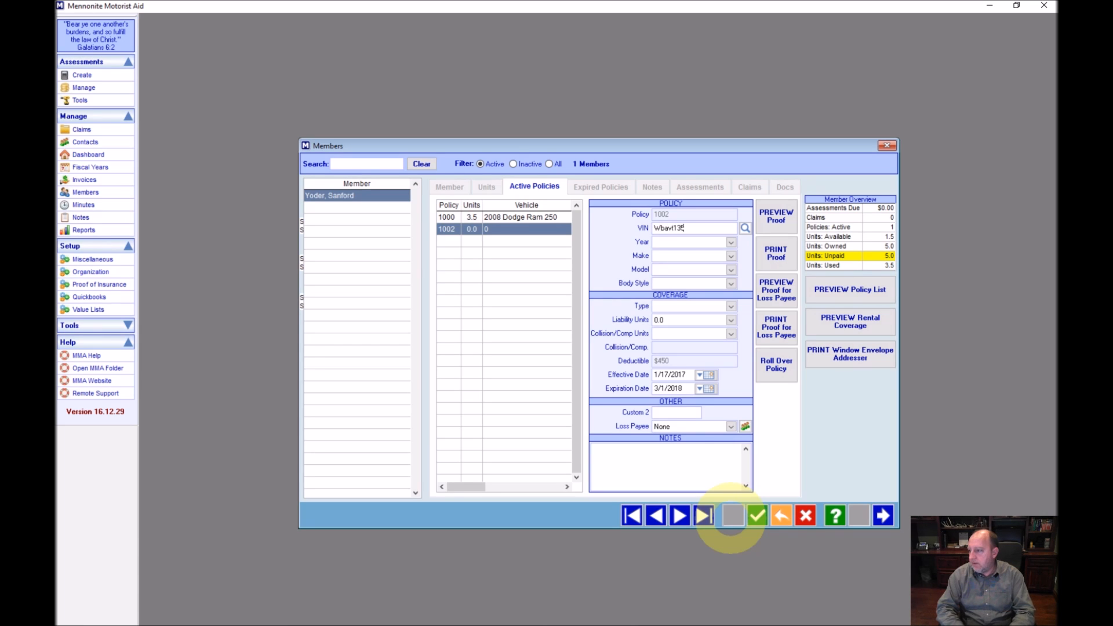
key("Tab")
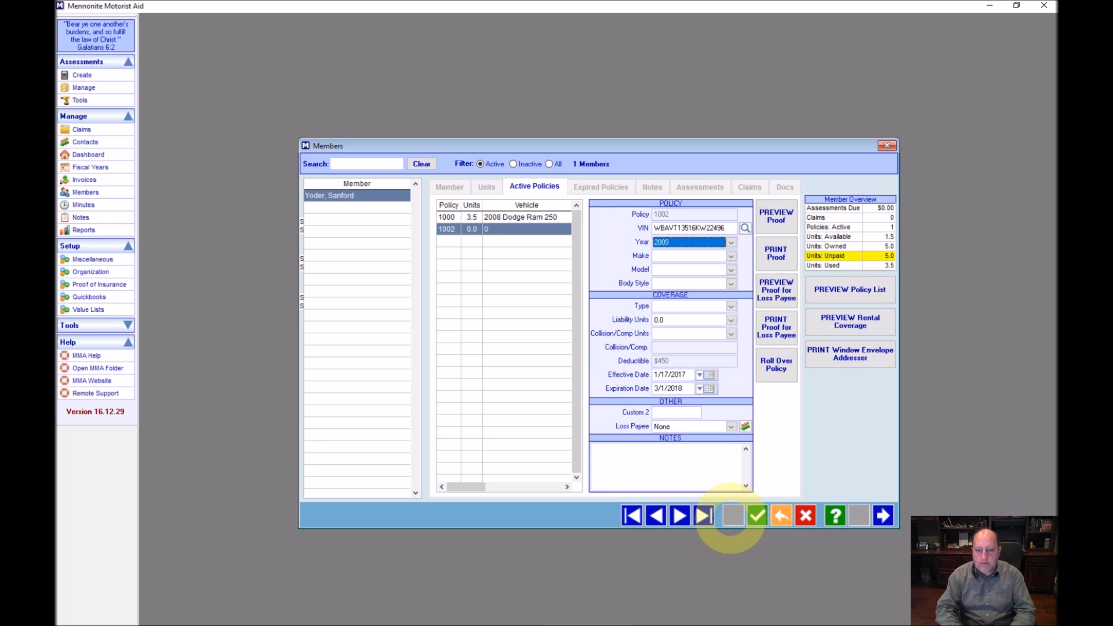
type("2006")
key("Tab")
key("Tab")
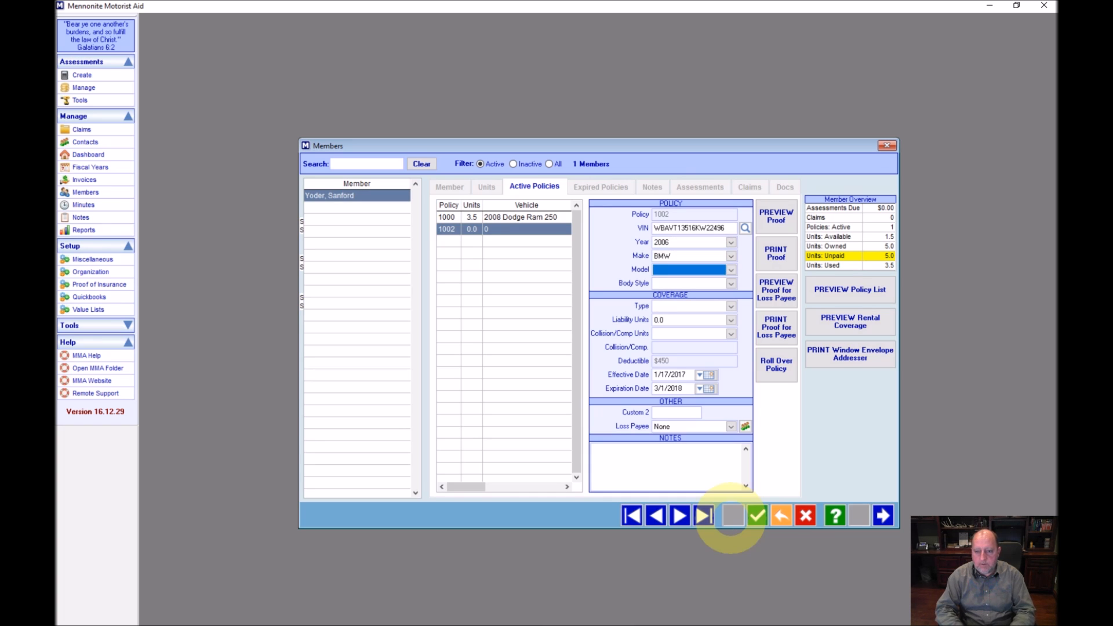
key("alt+Down")
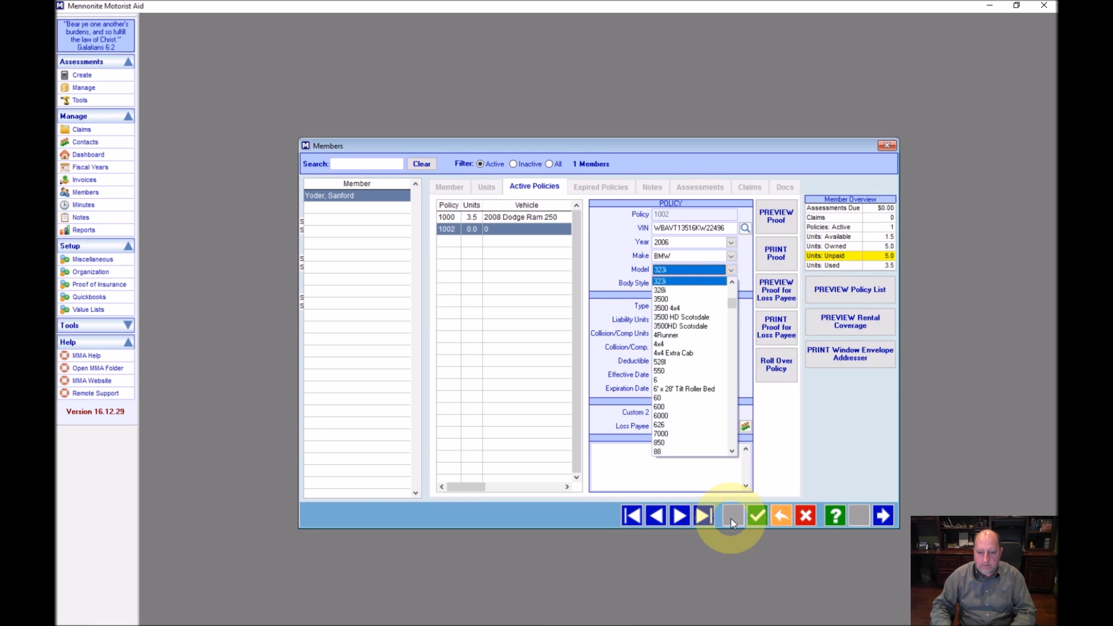
left_click(747, 265)
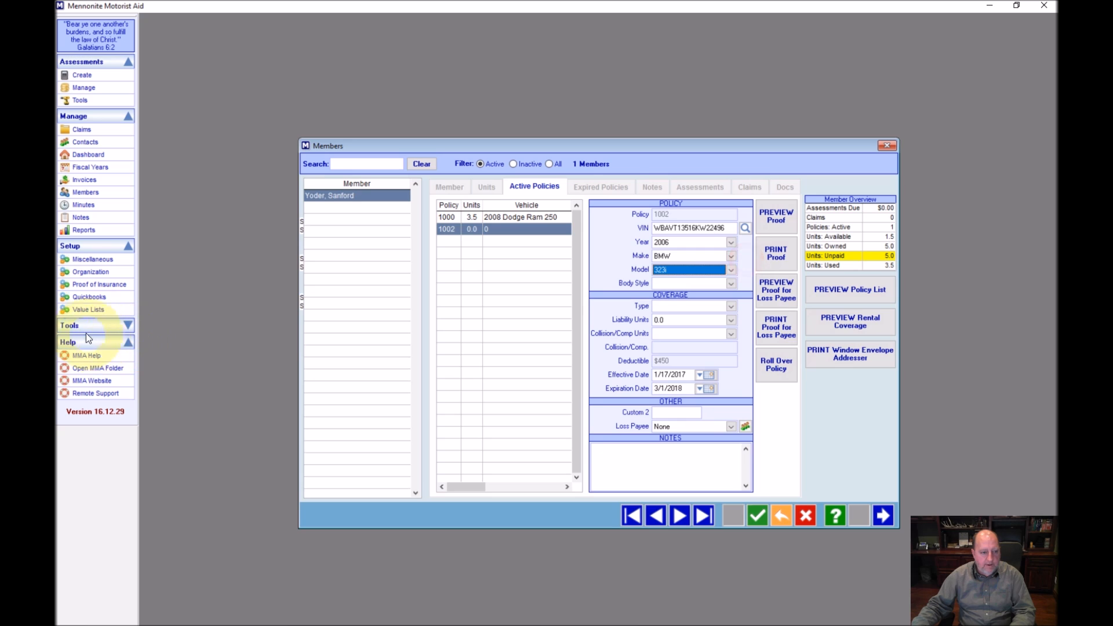
Add 325xi to the Vehicle: Model value list and close Value Lists back to policy 1002
left_click(87, 310)
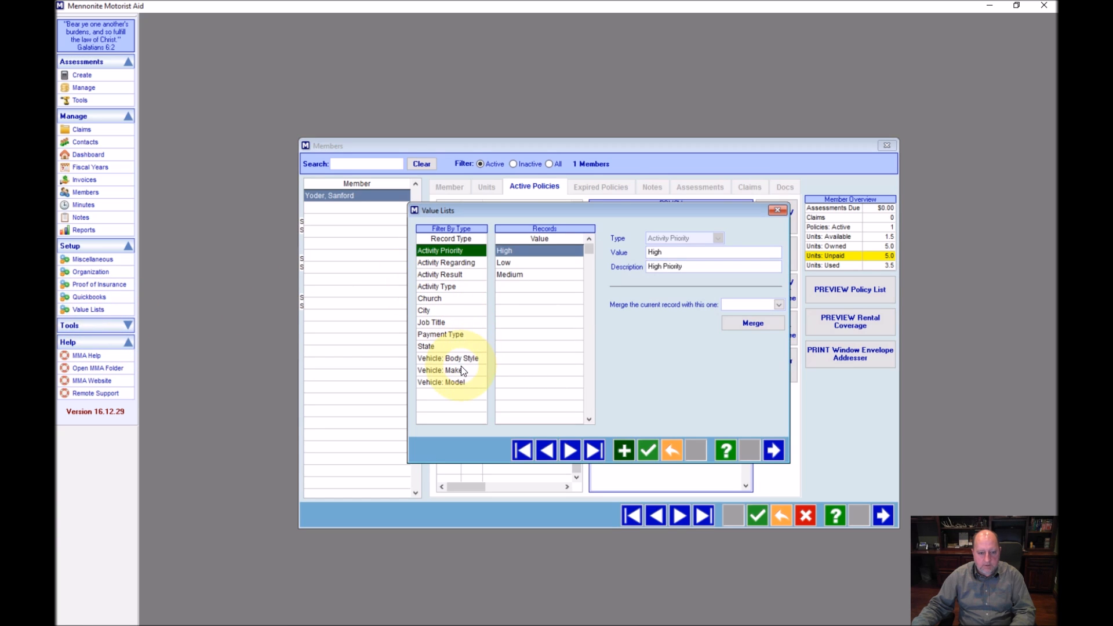
left_click(458, 382)
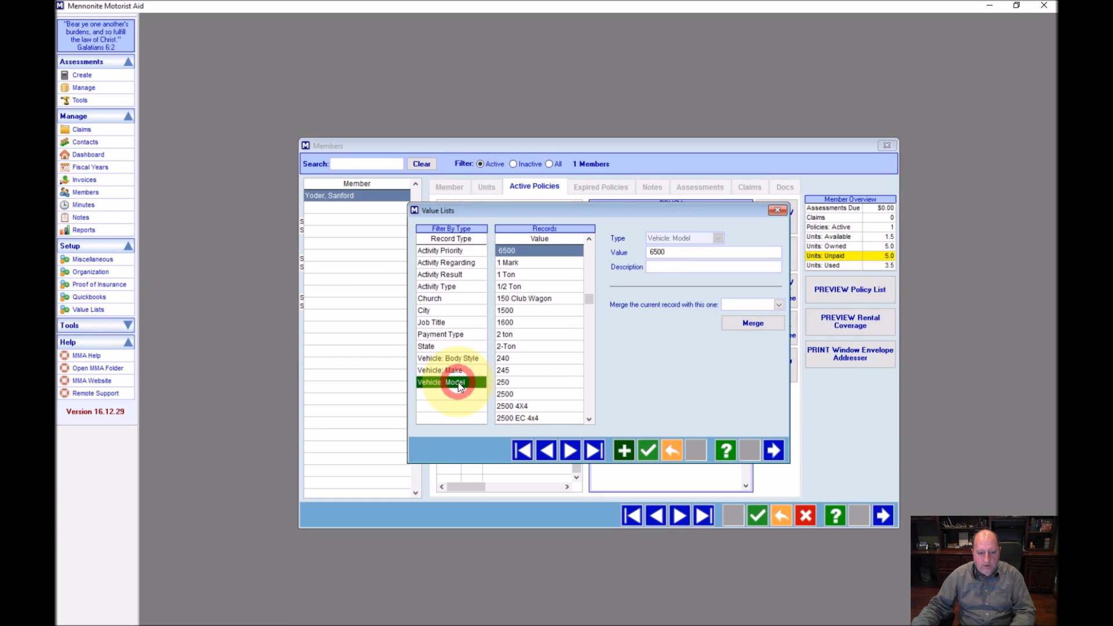
left_click(623, 450)
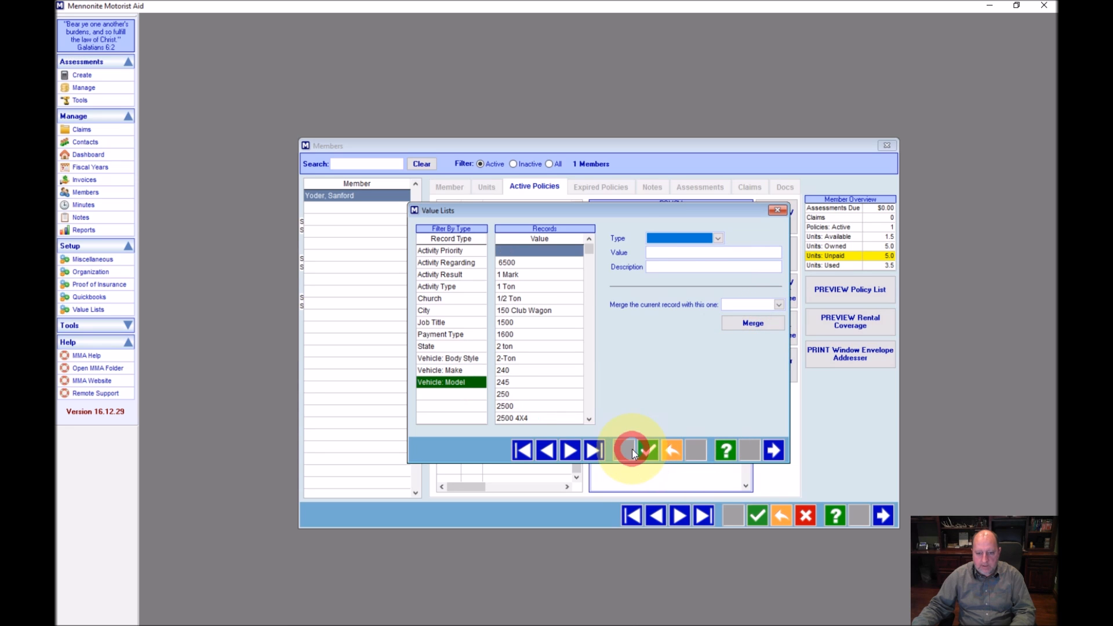
left_click(668, 242)
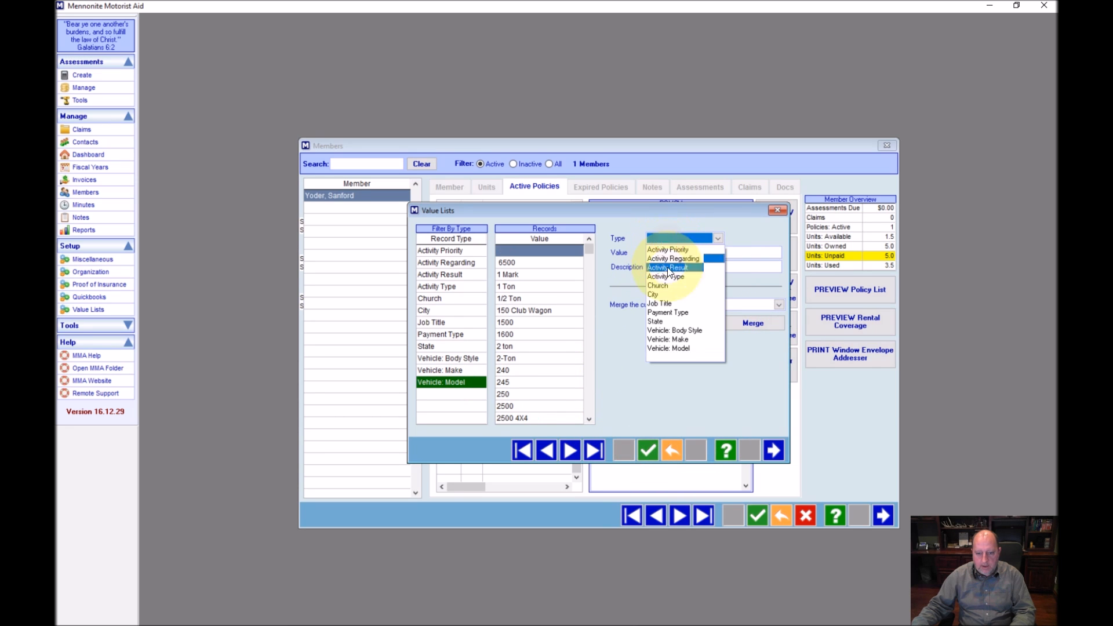
left_click(672, 347)
left_click(668, 252)
type("325xi")
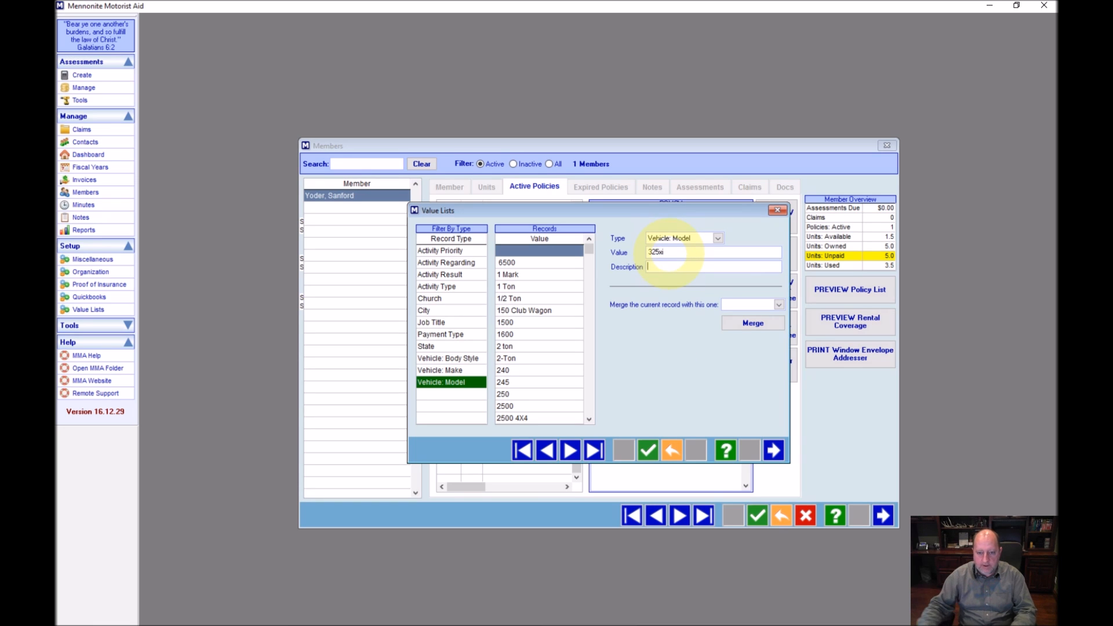
left_click(650, 450)
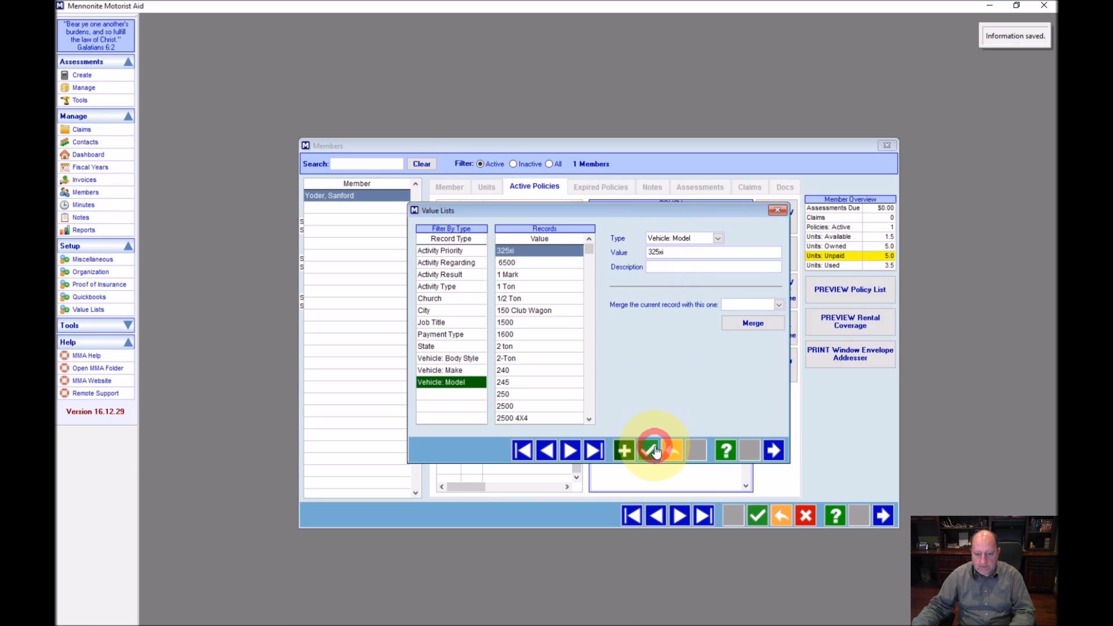
left_click(773, 450)
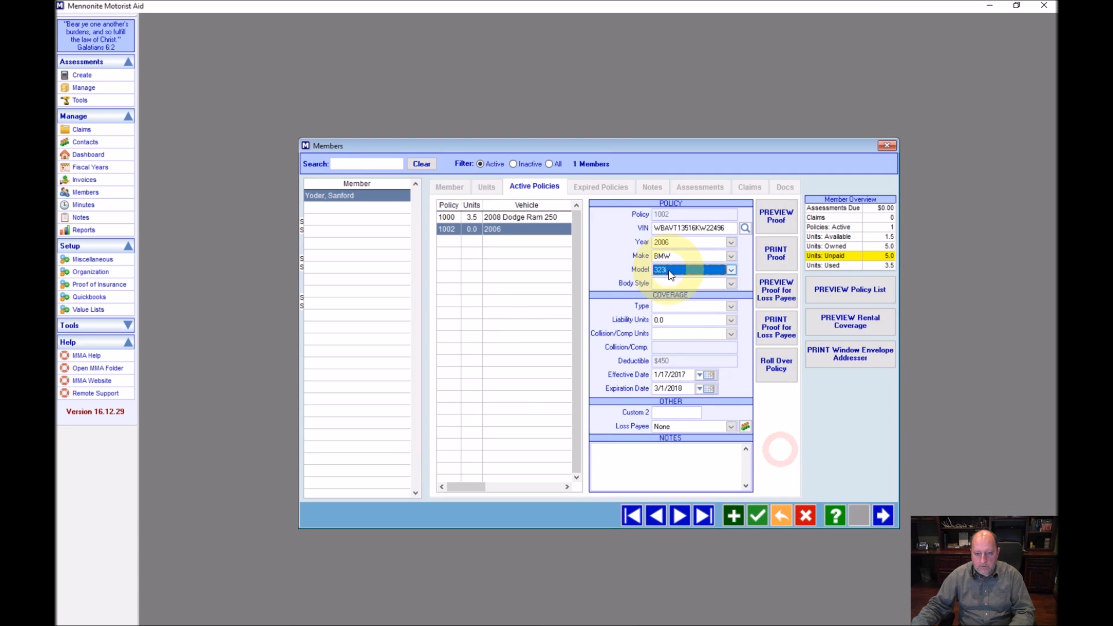
Set the vehicle model to 325xi with a Station Wagon body style
left_click(670, 271)
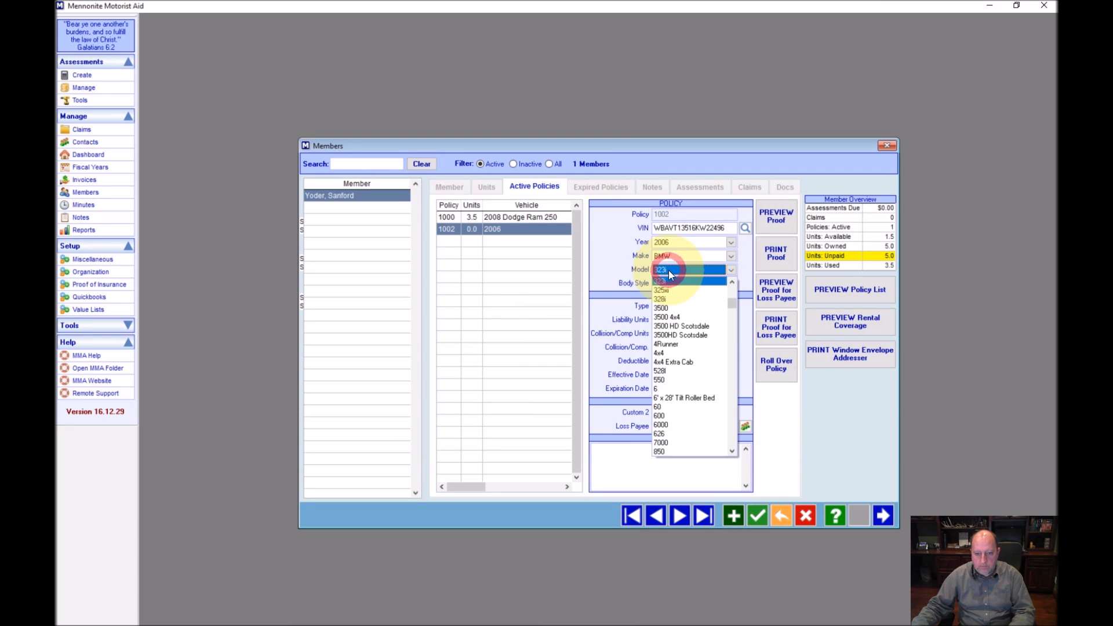
left_click(672, 291)
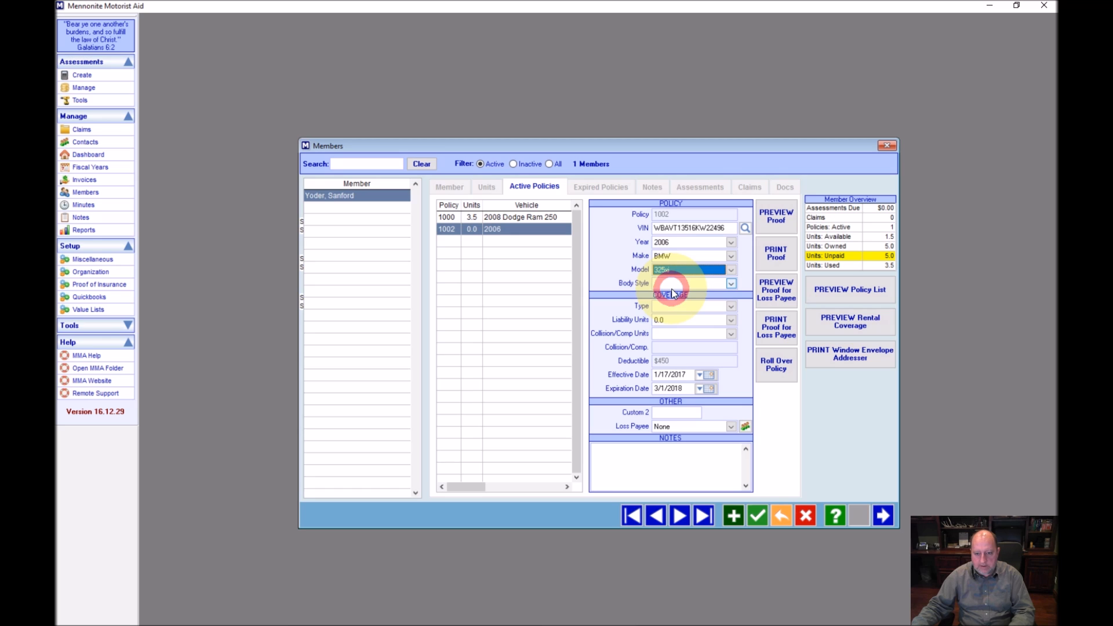
left_click(675, 283)
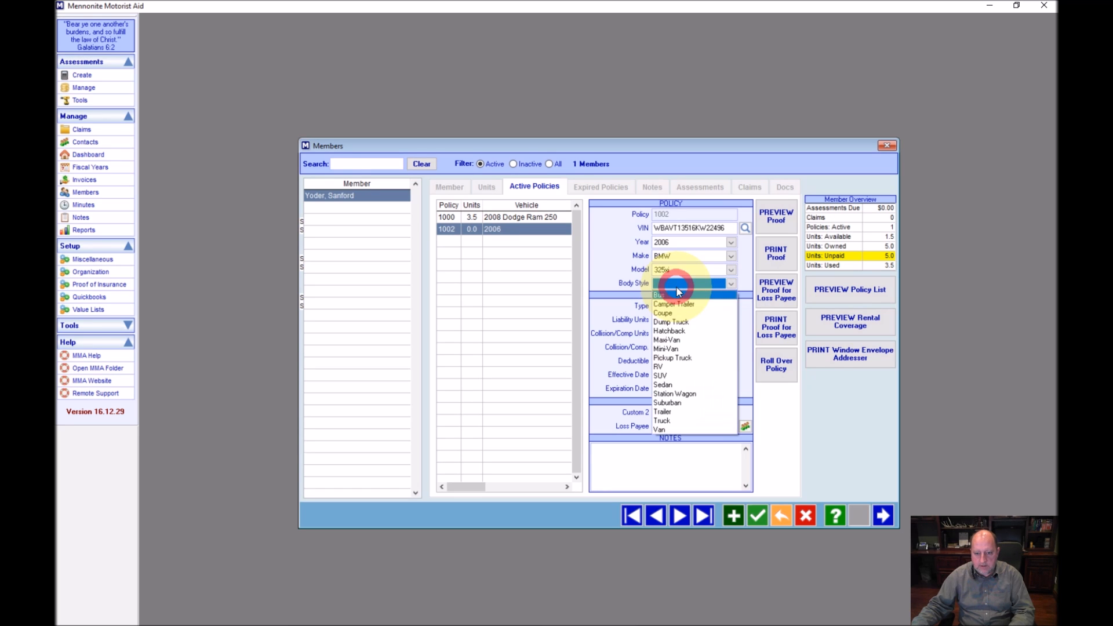
left_click(671, 394)
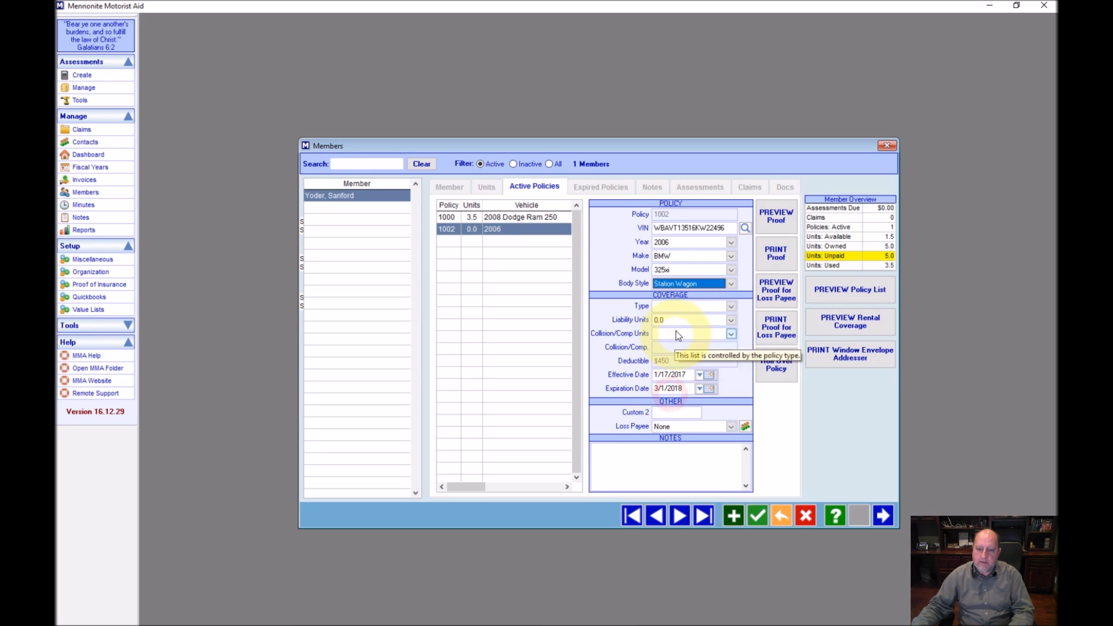
Choose Vehicle coverage with 3.0 collision/comp units ($35,000) and save the policy
left_click(675, 306)
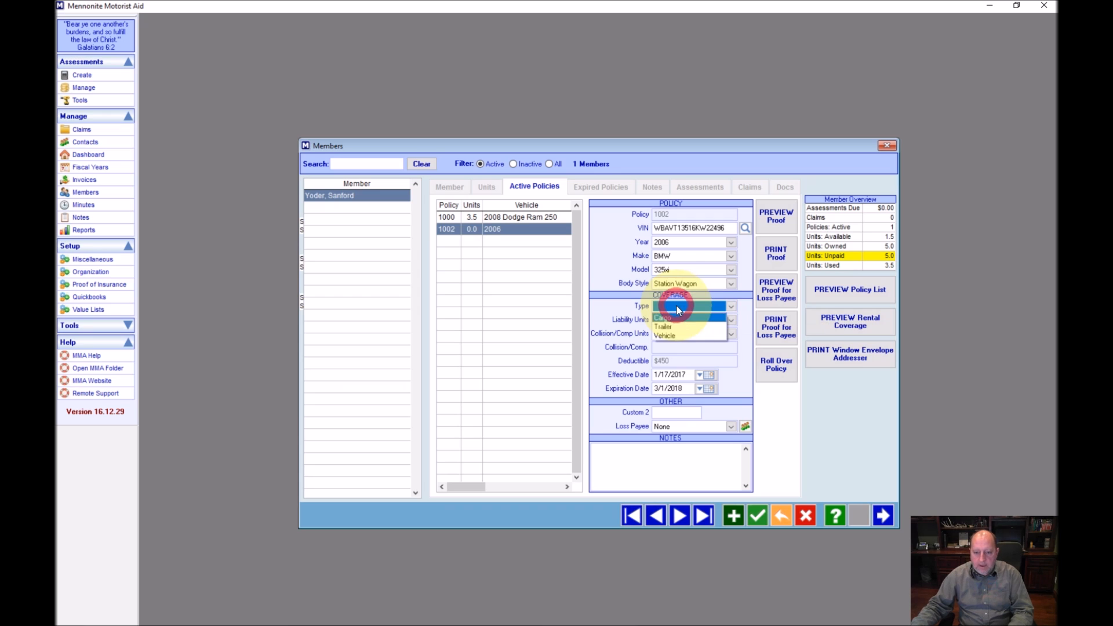
left_click(669, 336)
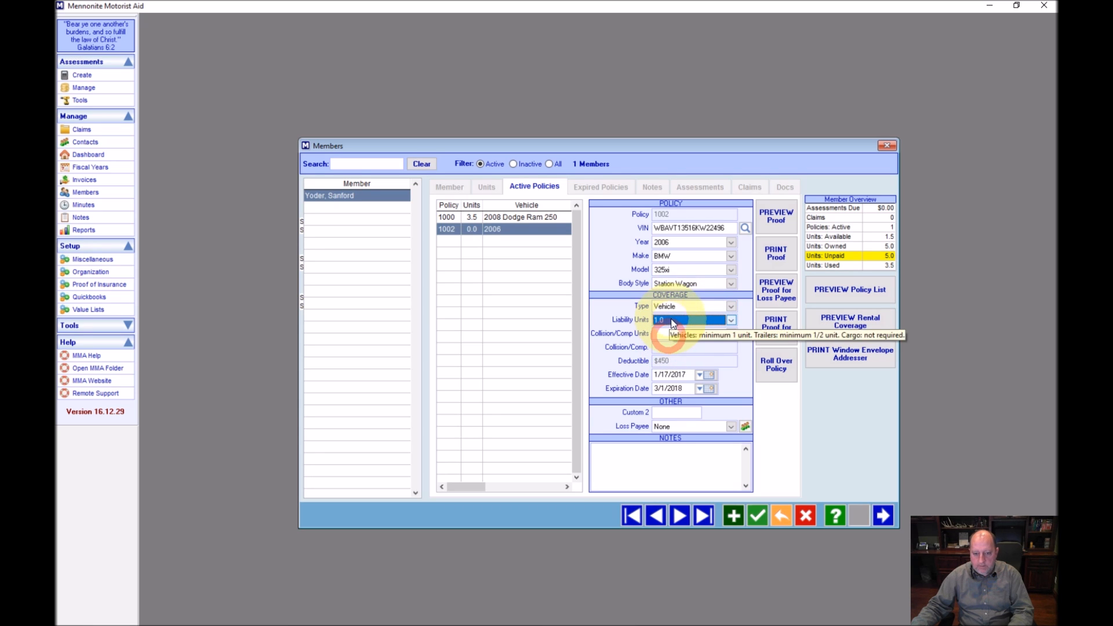
left_click(732, 335)
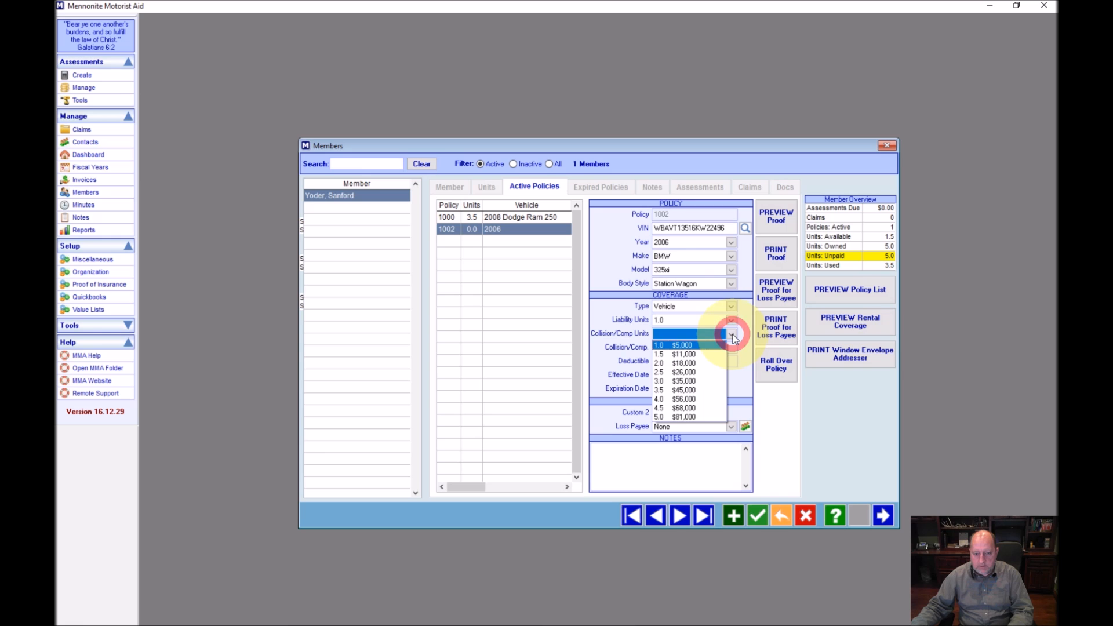
left_click(691, 358)
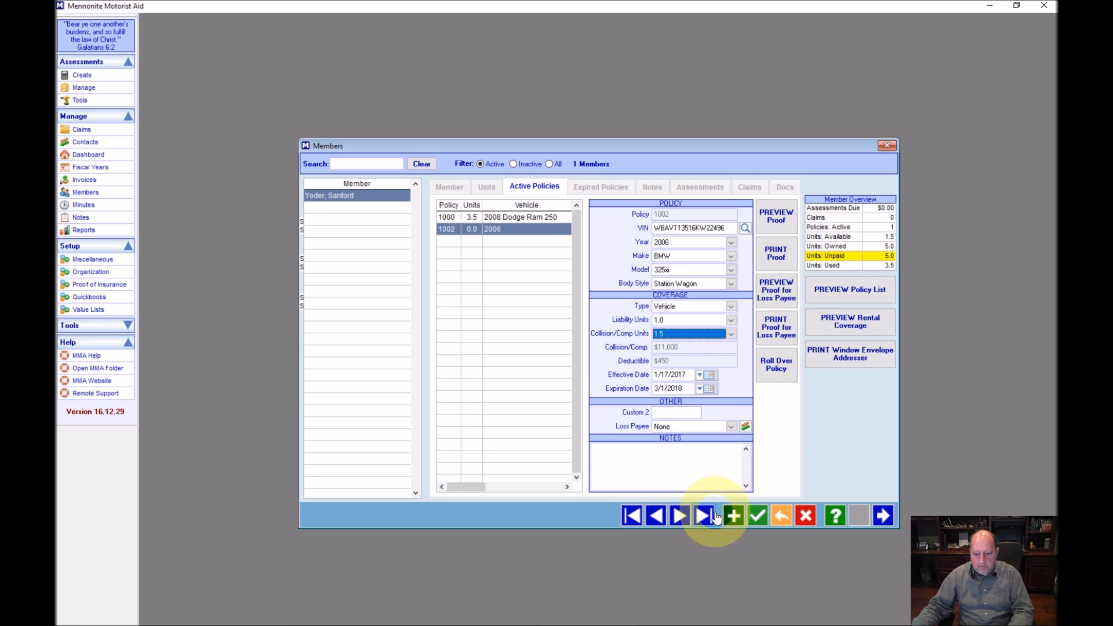
left_click(696, 333)
left_click(673, 382)
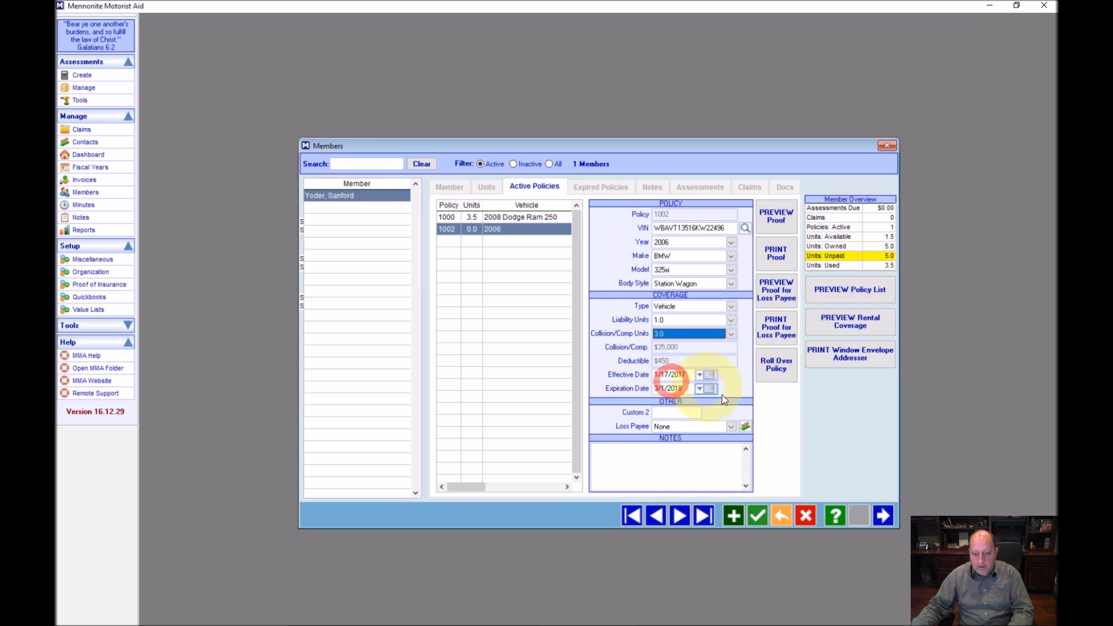
left_click(761, 515)
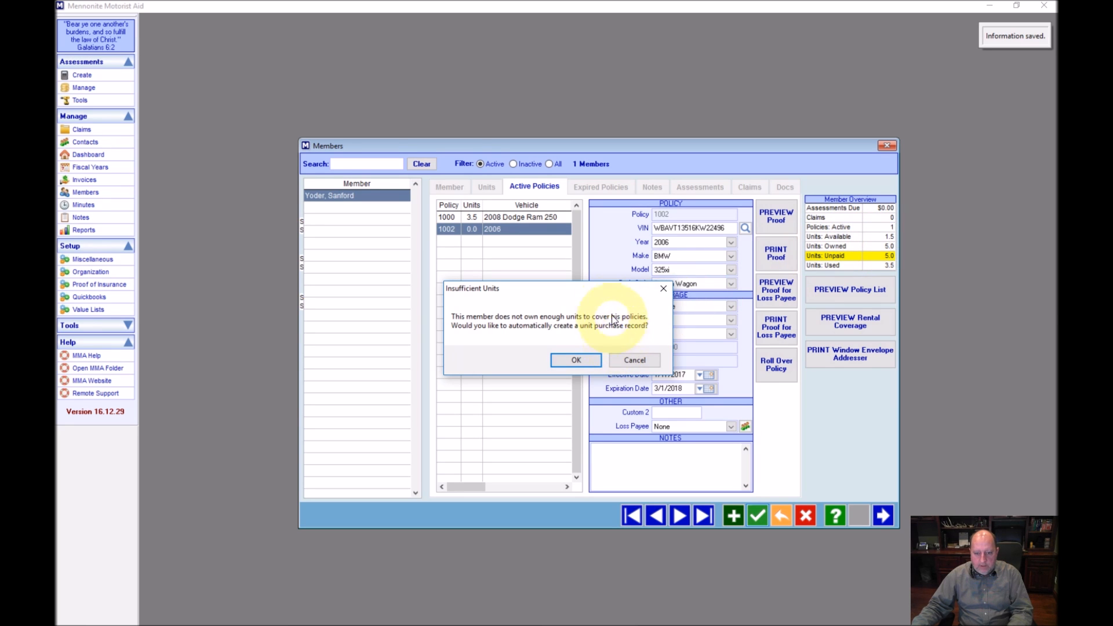
Accept the Insufficient Units prompt's purchase record and save policy 1002 with 4.0 units
left_click_drag(600, 287, 572, 278)
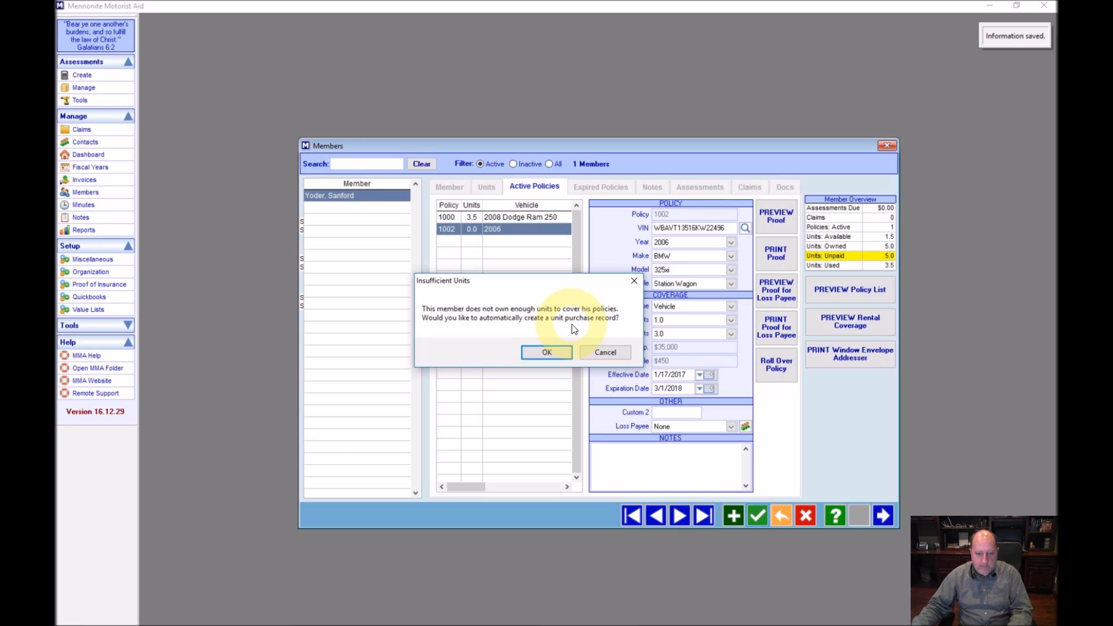
left_click(548, 352)
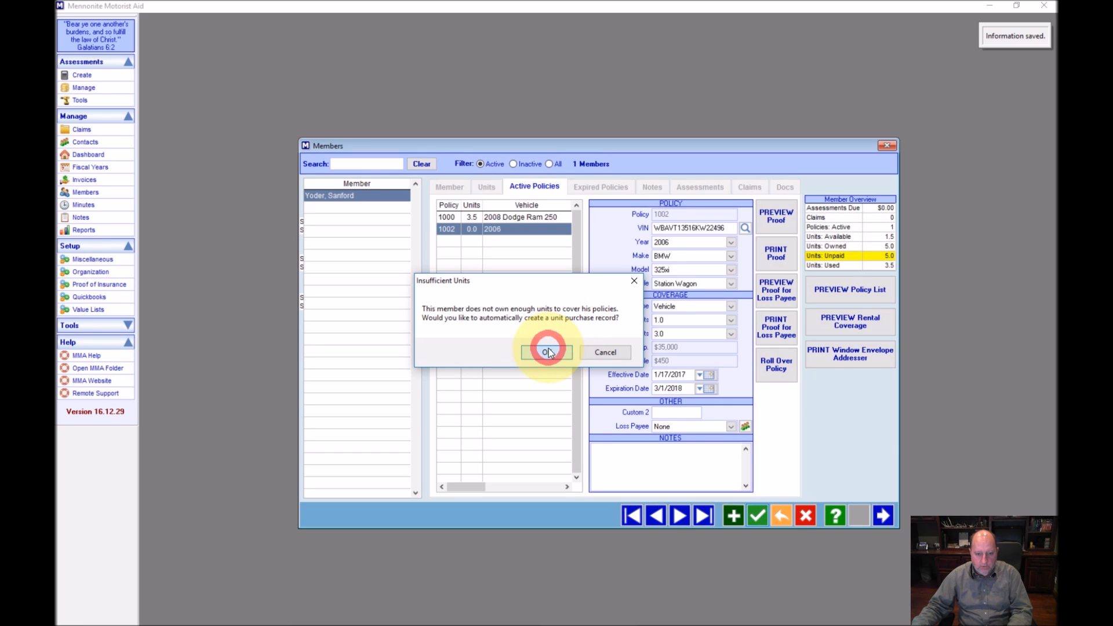
left_click(752, 513)
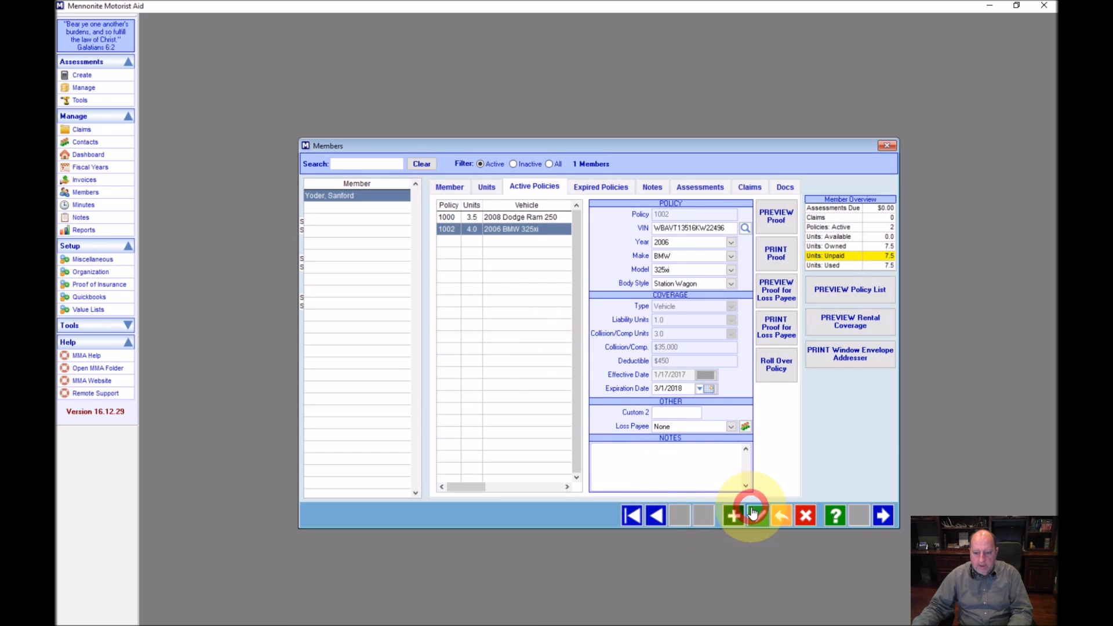
left_click(487, 187)
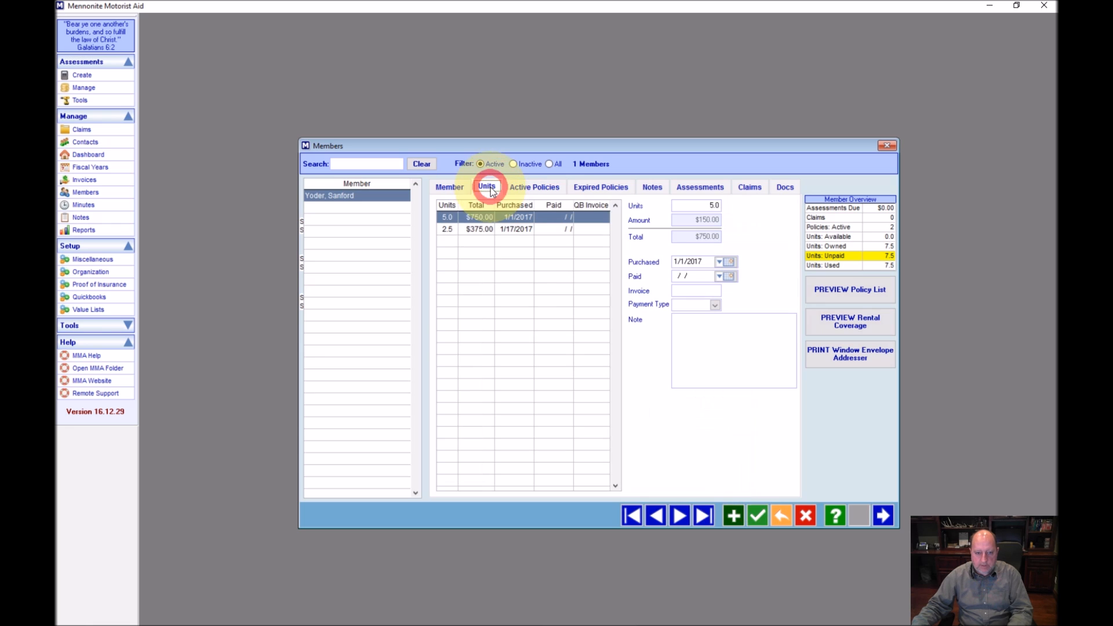
left_click(474, 229)
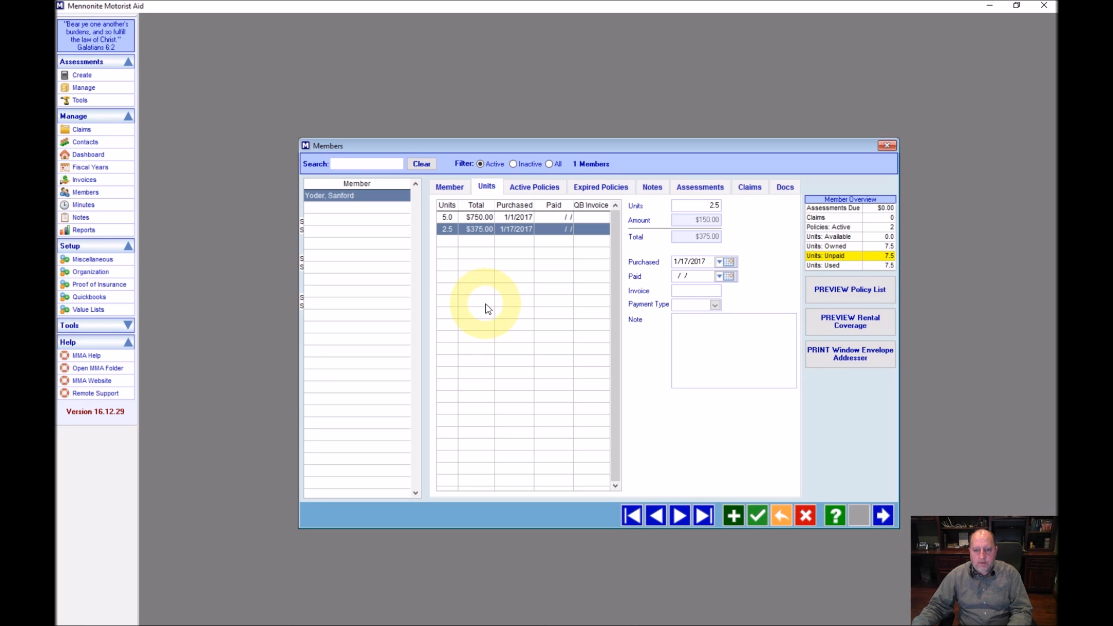
left_click(532, 186)
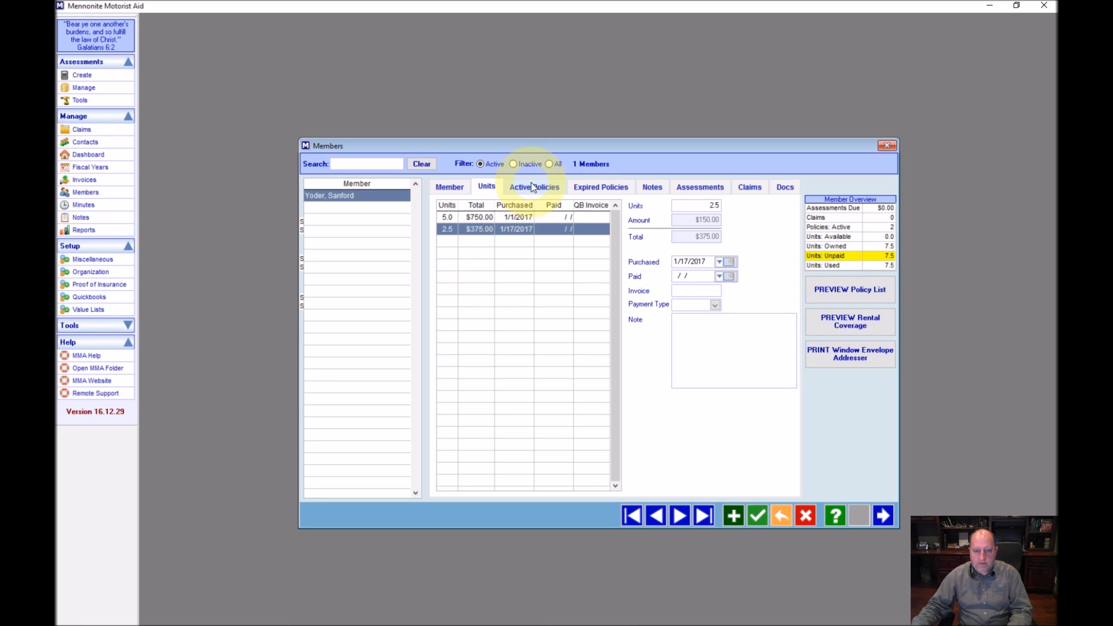
left_click(532, 187)
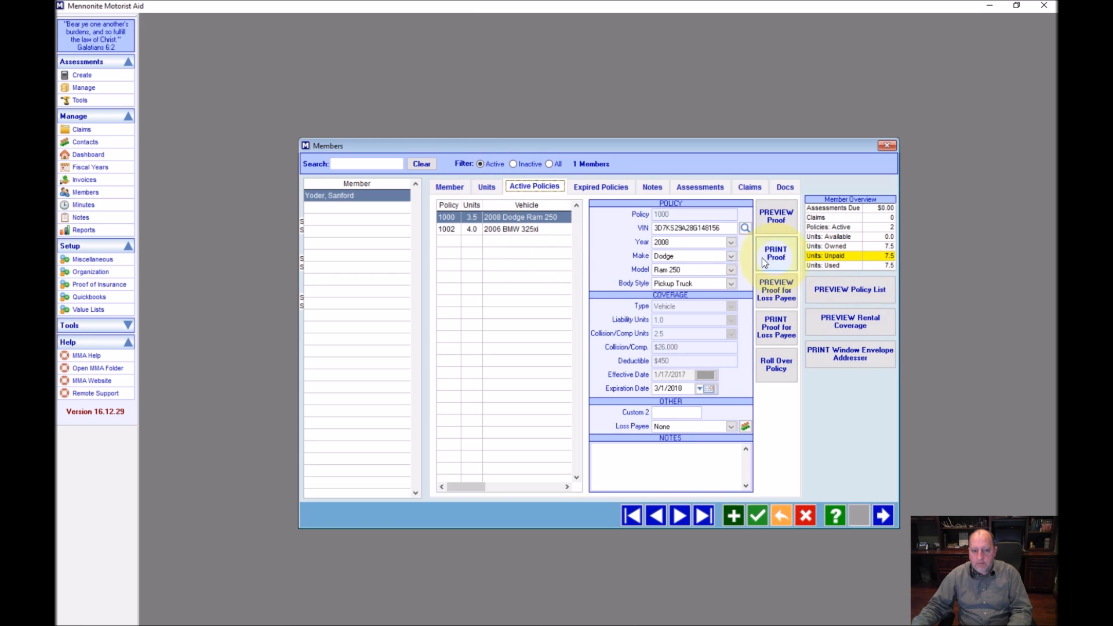
left_click(873, 265)
left_click(838, 255)
left_click(839, 246)
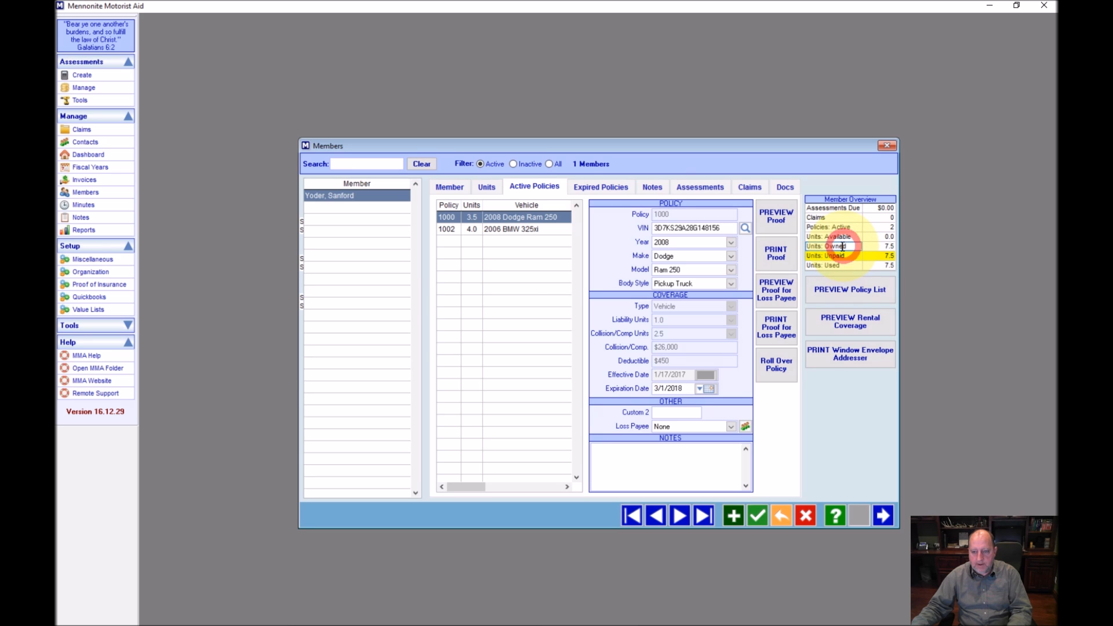
left_click(486, 188)
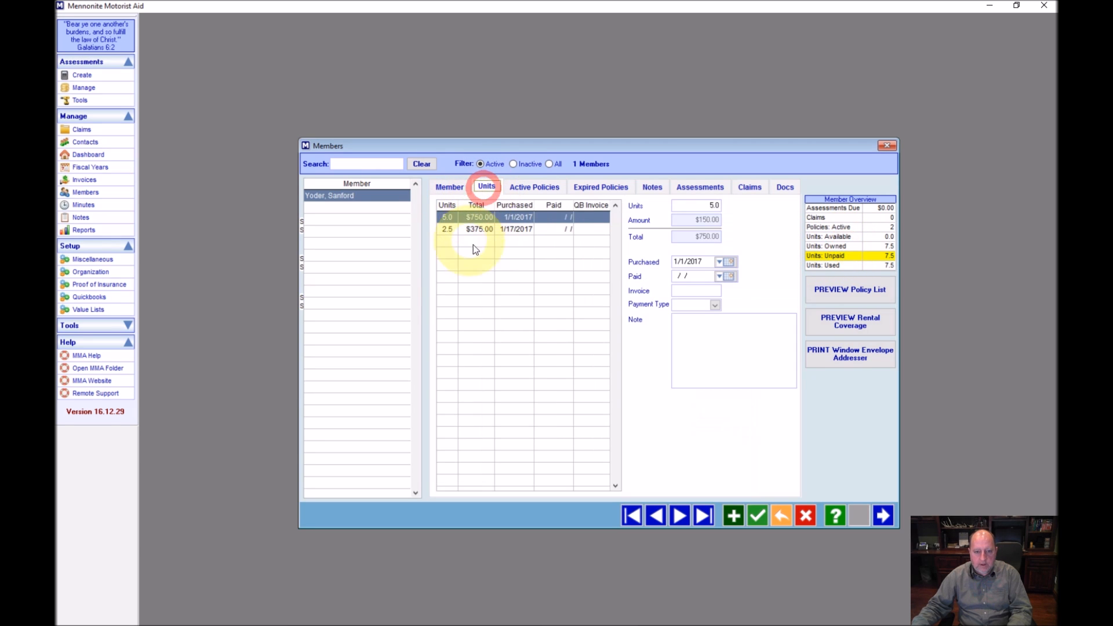
left_click(555, 229)
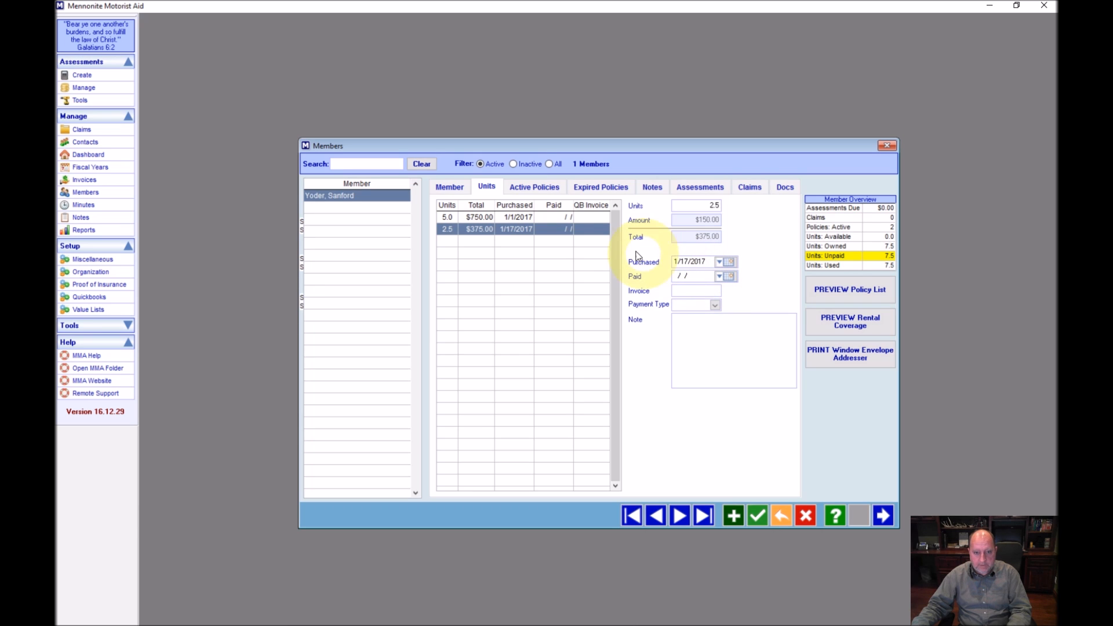
left_click(521, 187)
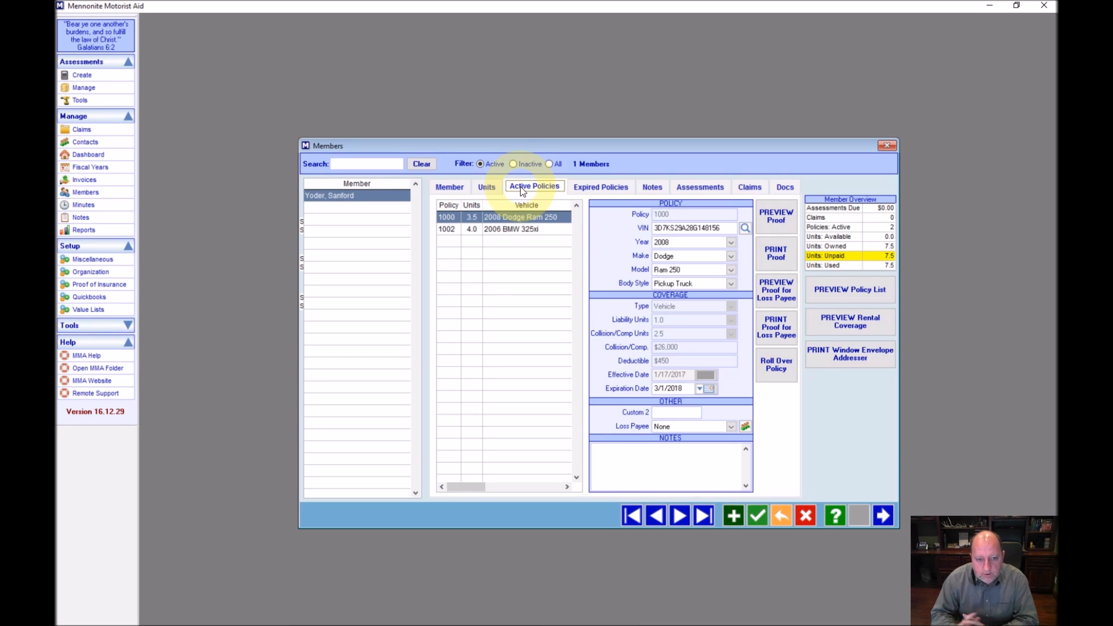
left_click(457, 186)
left_click(478, 187)
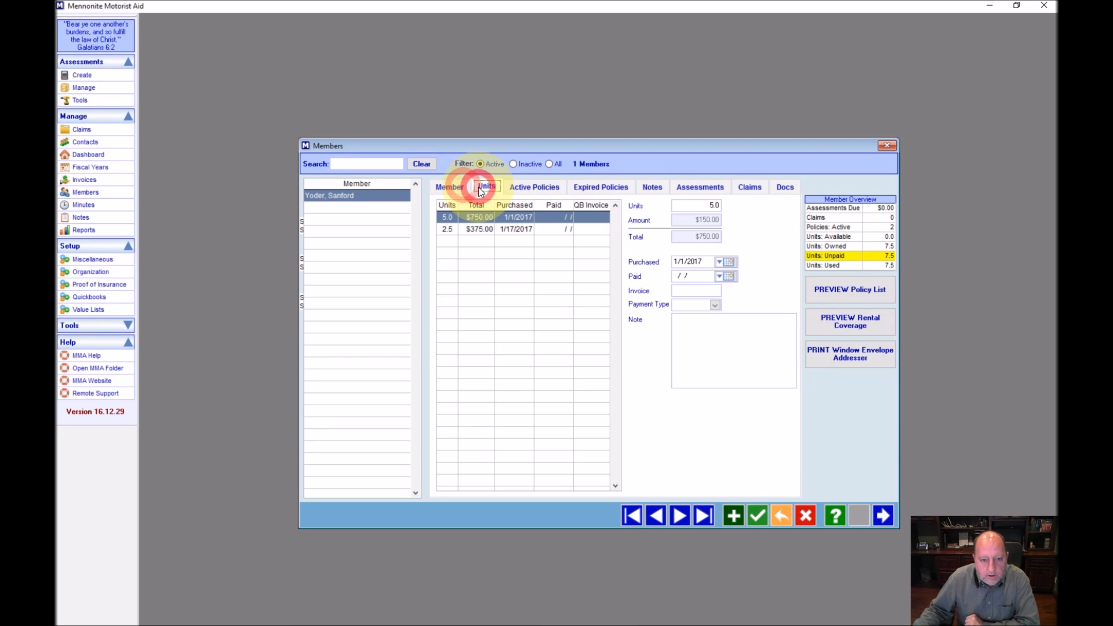
left_click(527, 187)
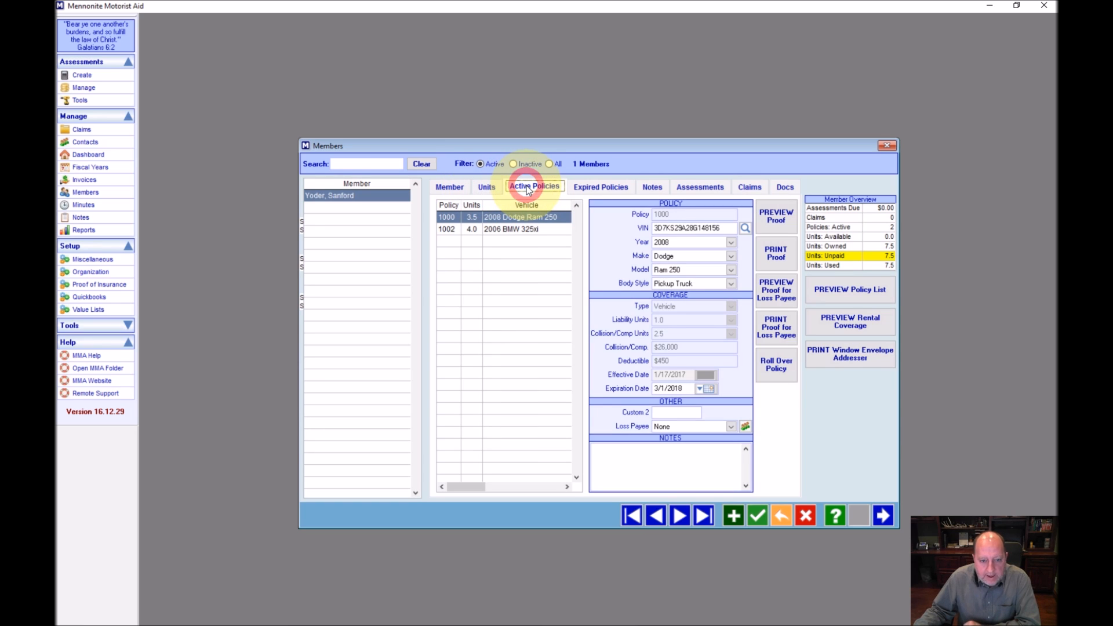